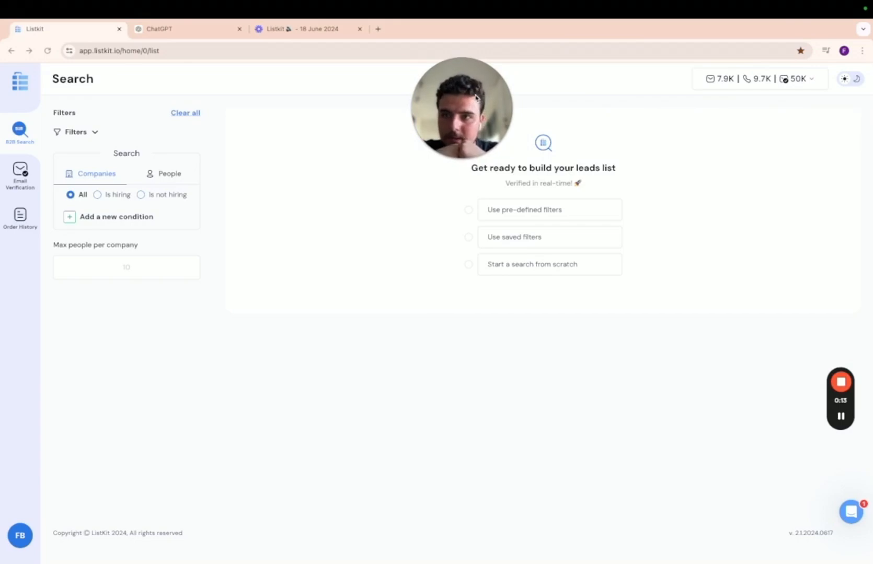
pyautogui.moveTo(476, 98); pyautogui.dragTo(454, 109)
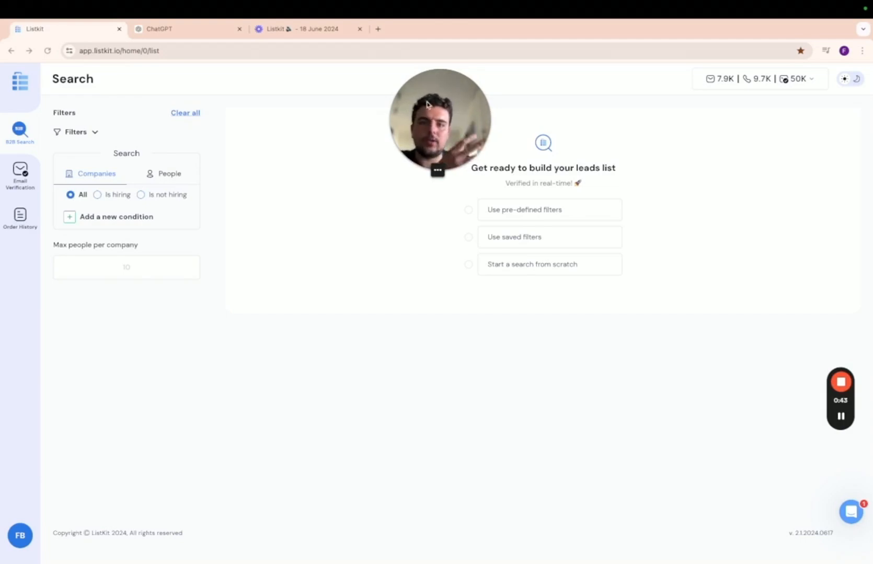
# Step: Switch to the ChatGPT conversation and examine the prompt asking for 100 ecom subniches and its example niches
pyautogui.click(178, 30)
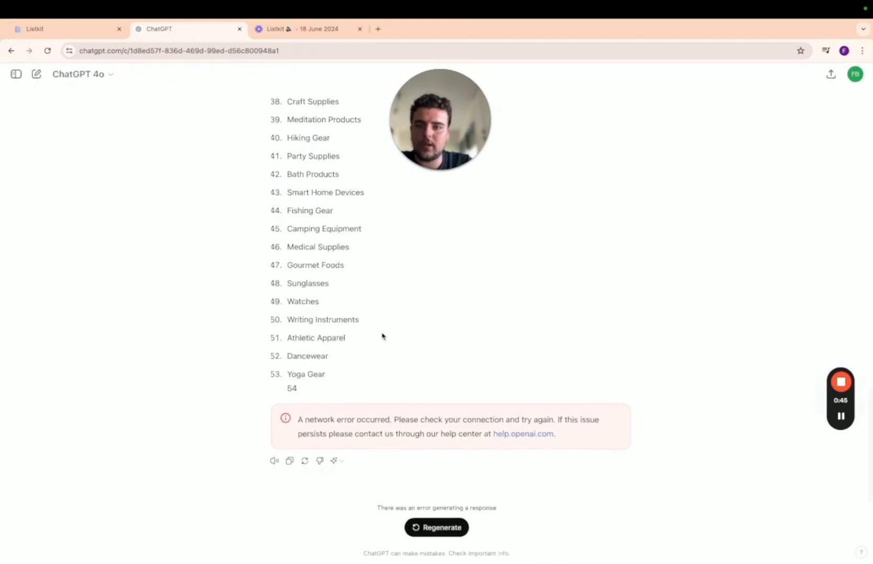
pyautogui.scroll(5, 334, 304)
pyautogui.scroll(12, 335, 304)
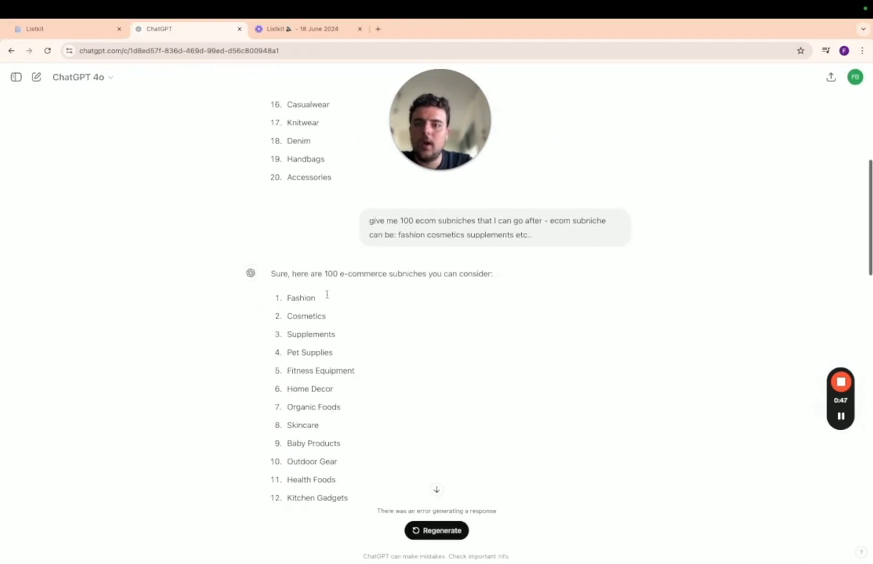
pyautogui.moveTo(375, 209); pyautogui.dragTo(430, 210)
pyautogui.click(465, 209)
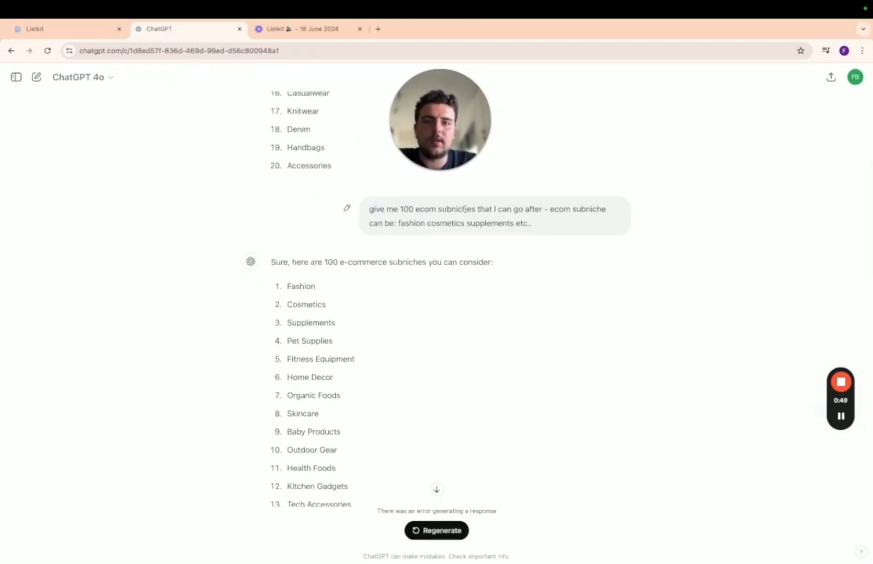
pyautogui.moveTo(590, 210); pyautogui.dragTo(606, 210)
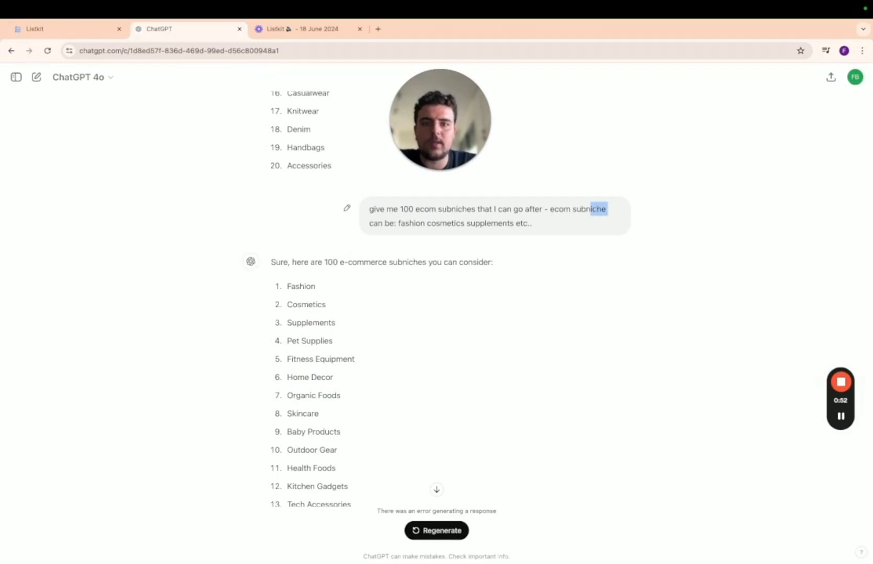
pyautogui.moveTo(408, 223); pyautogui.dragTo(449, 223)
pyautogui.moveTo(465, 223); pyautogui.dragTo(481, 222)
pyautogui.click(469, 257)
# Step: Look through ChatGPT's numbered list of e-commerce subniches, from Fashion to the home, food and baby product niches
pyautogui.scroll(-3, 468, 257)
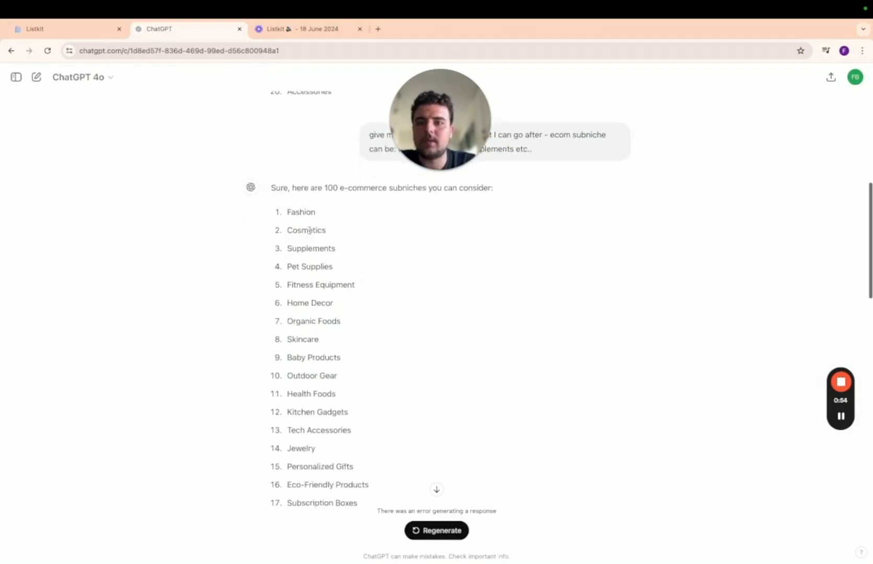
pyautogui.doubleClick(334, 257)
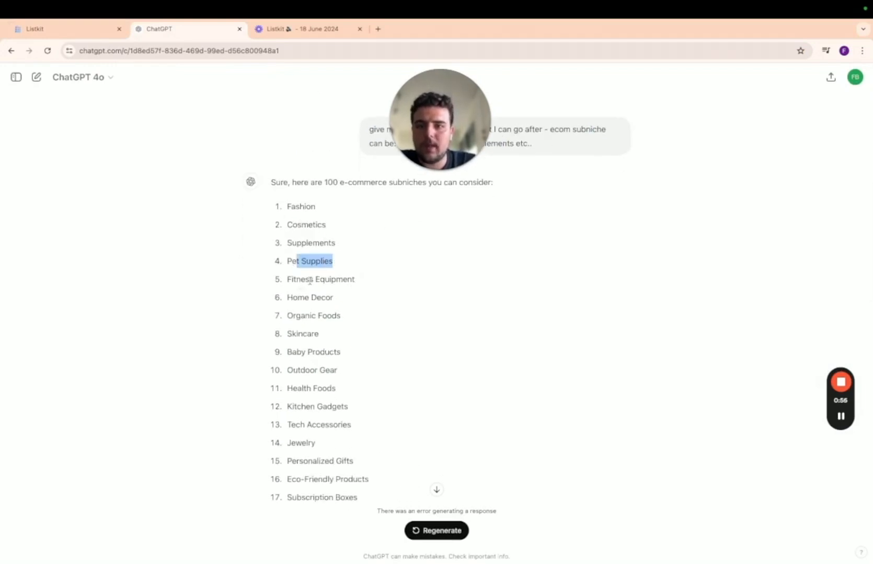
pyautogui.scroll(-2, 308, 255)
pyautogui.scroll(-1, 316, 282)
pyautogui.moveTo(286, 248); pyautogui.dragTo(364, 244)
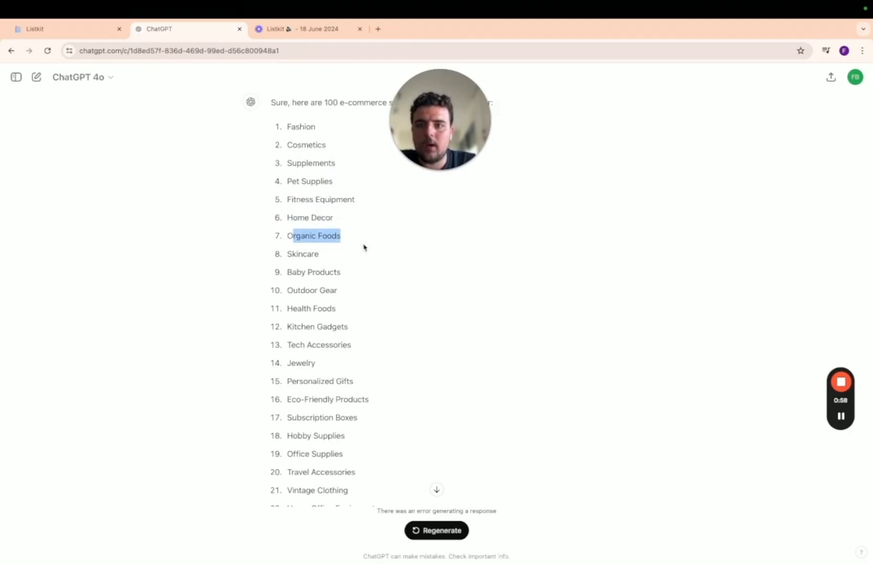
pyautogui.scroll(-1, 364, 245)
pyautogui.moveTo(287, 244); pyautogui.dragTo(294, 244)
pyautogui.doubleClick(323, 244)
pyautogui.scroll(-3, 312, 314)
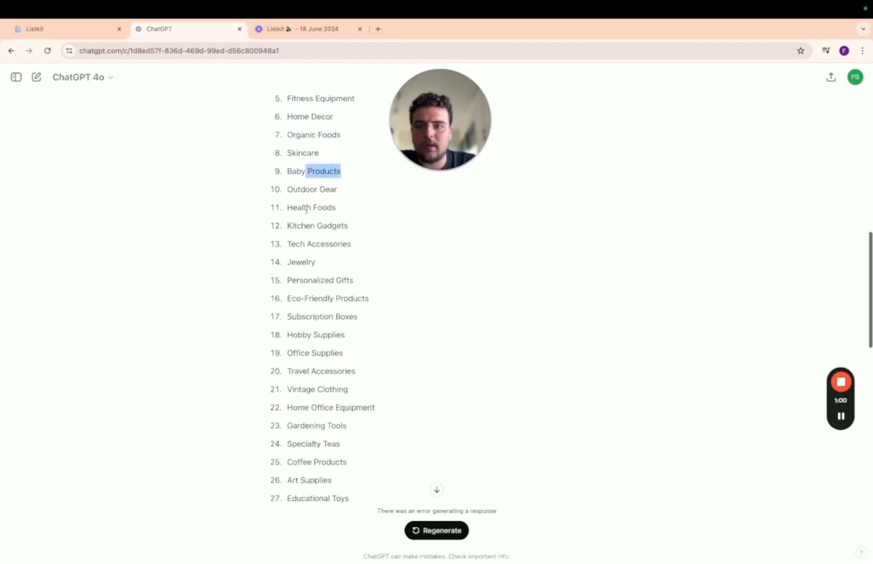
# Step: Switch to Listkit and add a Keywords condition to the company search filters
pyautogui.click(59, 37)
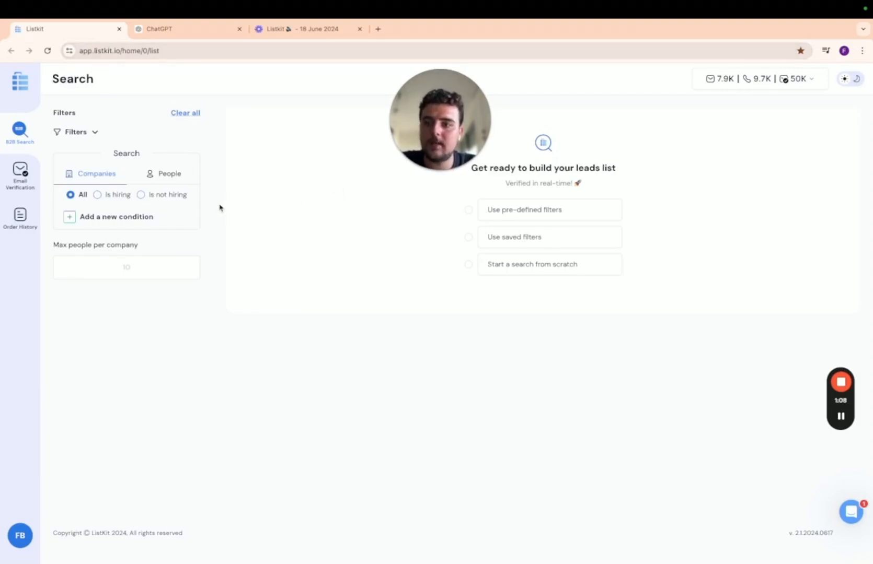
pyautogui.moveTo(439, 126); pyautogui.dragTo(681, 117)
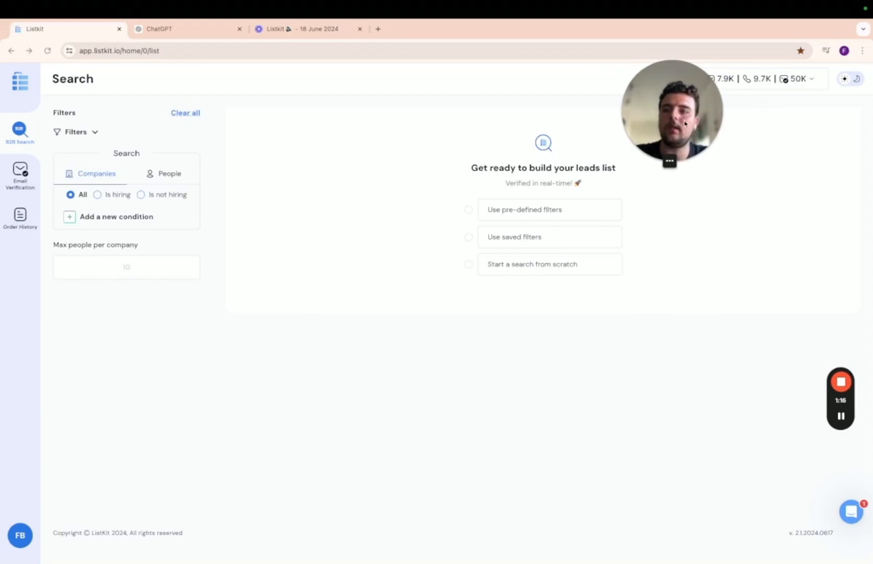
pyautogui.click(126, 218)
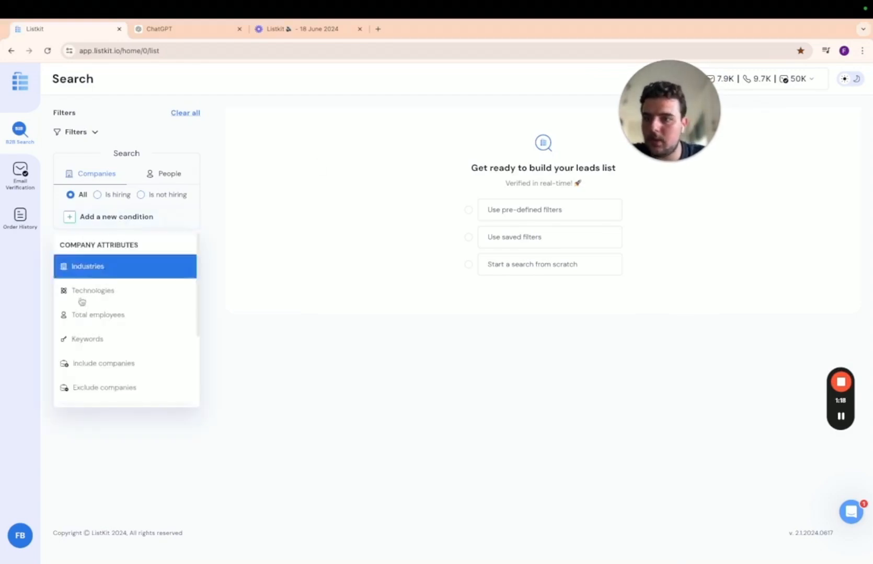
pyautogui.click(90, 335)
pyautogui.click(107, 245)
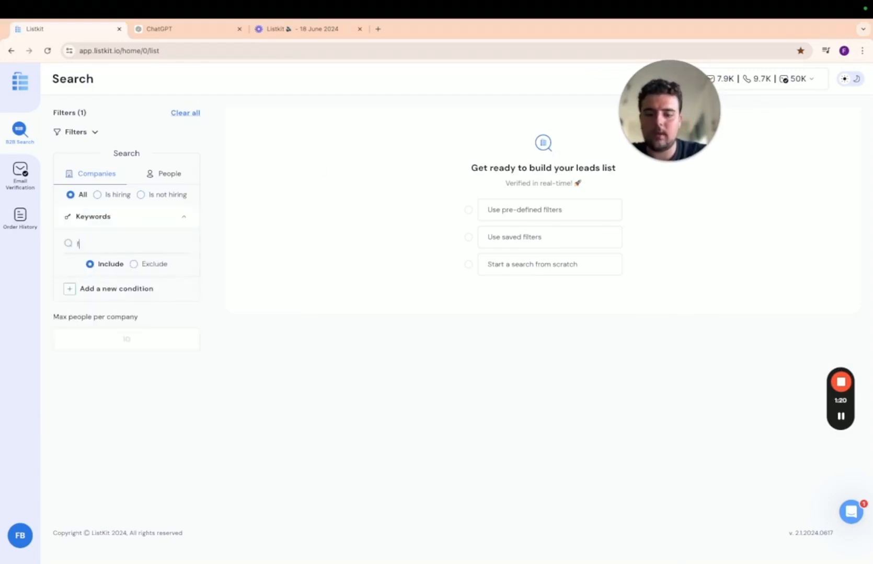
pyautogui.write('fAHION')
pyautogui.press('BackSpace')
pyautogui.press('BackSpace')
pyautogui.press('BackSpace')
pyautogui.press('BackSpace')
pyautogui.press('BackSpace')
pyautogui.press('BackSpace')
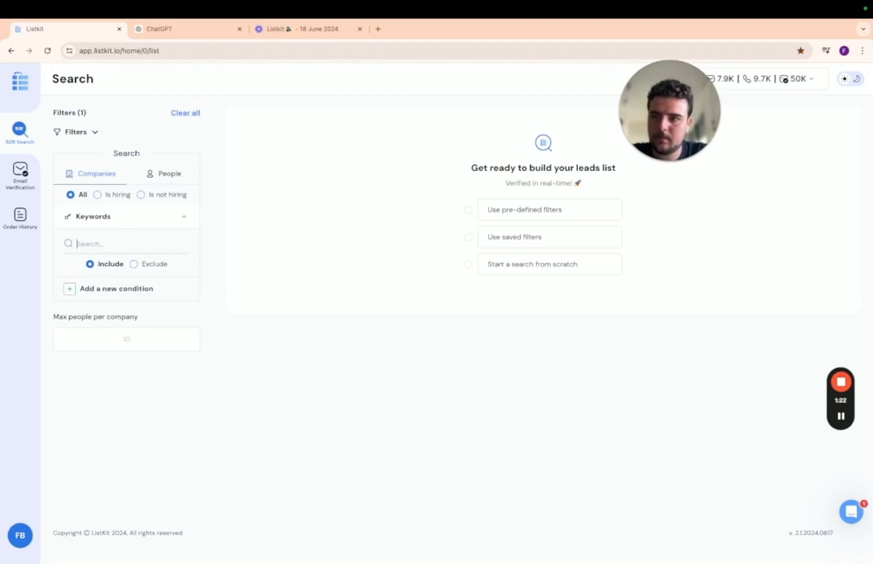
# Step: Add "fashion", "apparel", "tshirt" and "hoodies" as included company keywords
pyautogui.write('fashion')
pyautogui.press('Return')
pyautogui.write('apparel')
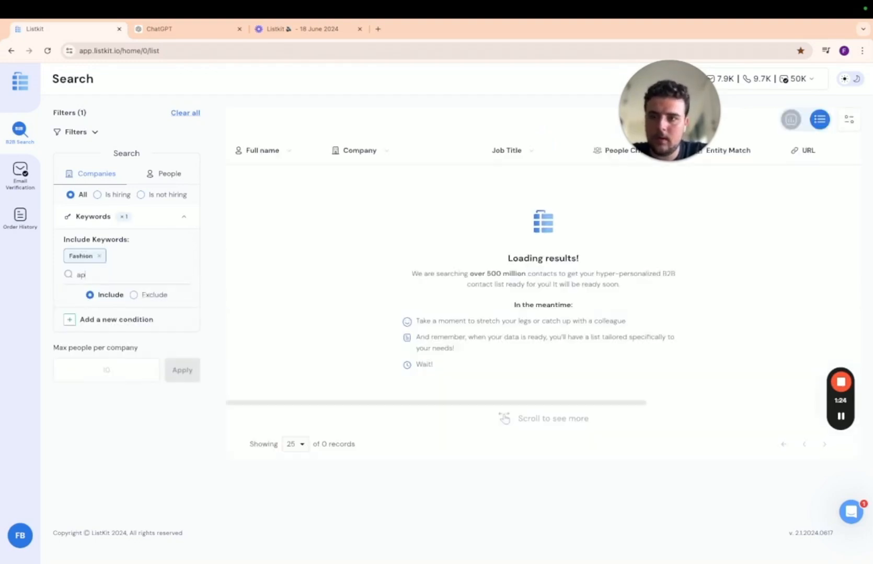
pyautogui.press('Return')
pyautogui.write('tshirt')
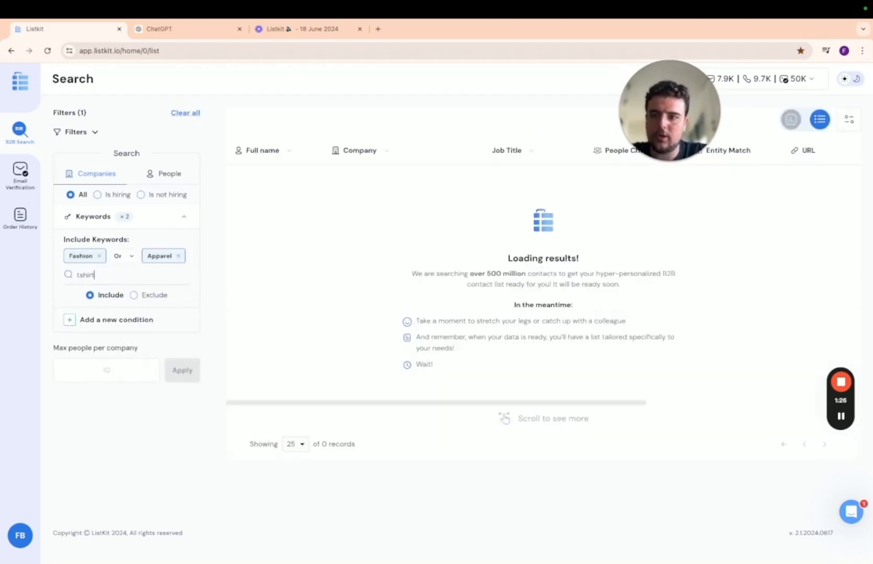
pyautogui.press('Return')
pyautogui.write('hoodies')
pyautogui.press('Return')
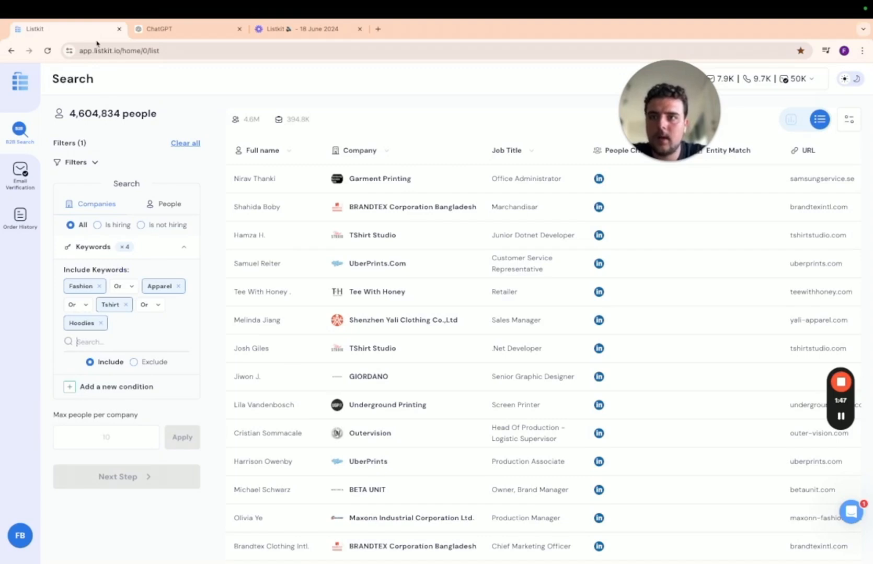
# Step: Switch to ChatGPT and examine the prompt requesting 20 fashion and apparel keywords of at most two words
pyautogui.click(157, 29)
pyautogui.scroll(-10, 294, 209)
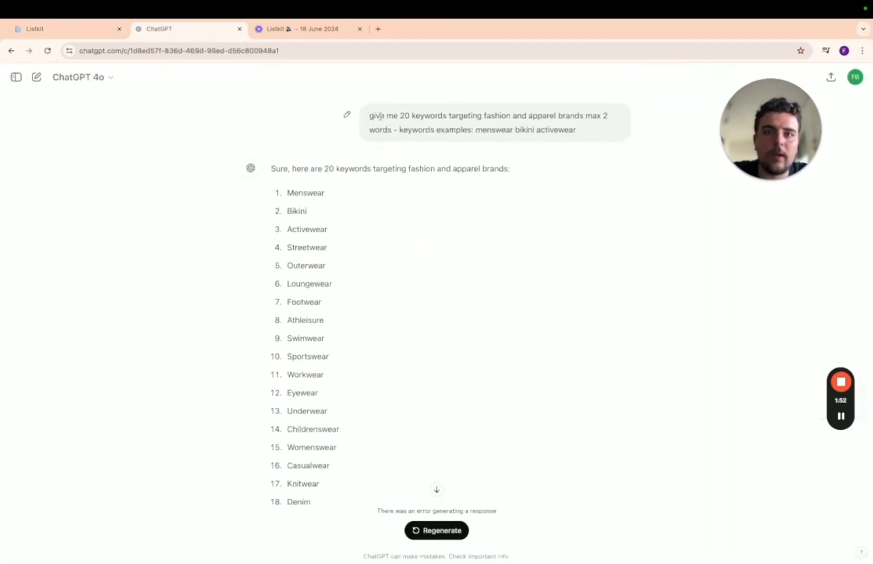
pyautogui.moveTo(530, 115); pyautogui.dragTo(579, 117)
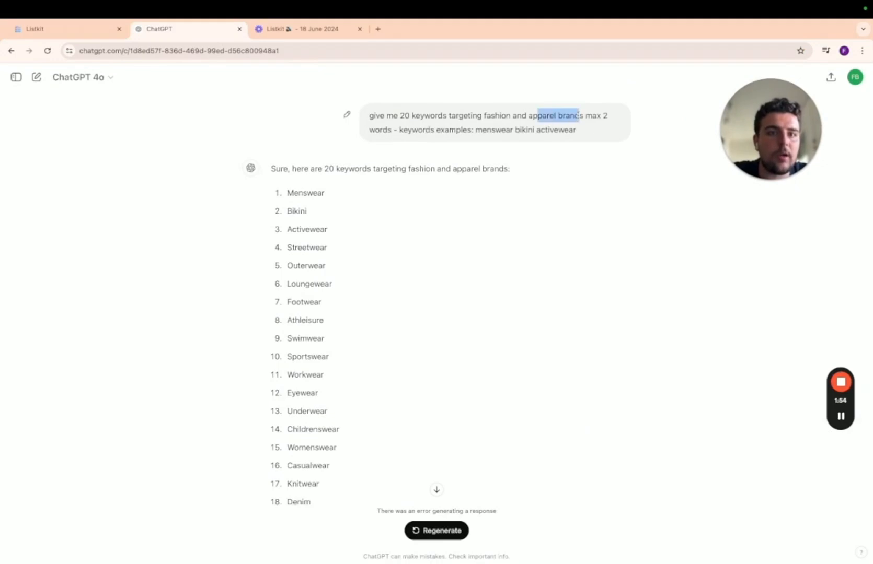
pyautogui.click(579, 119)
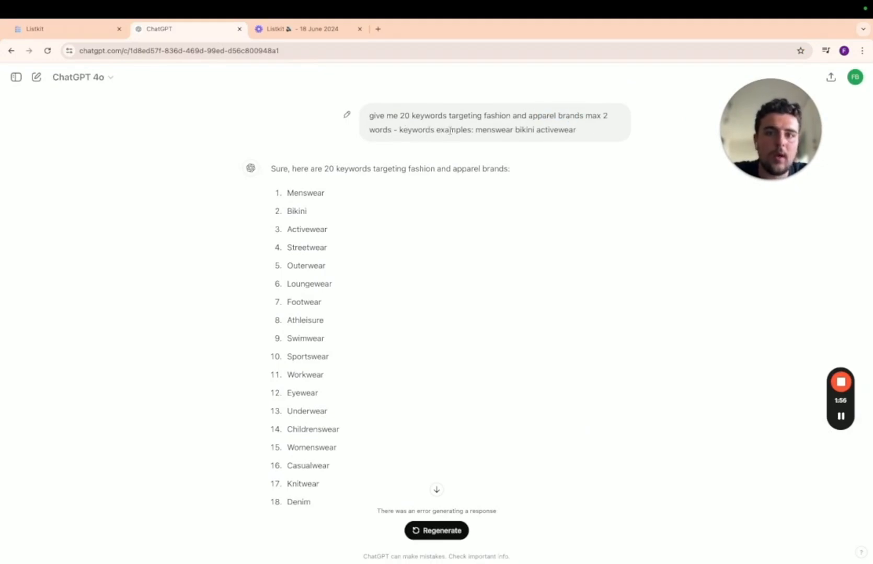
pyautogui.moveTo(441, 130); pyautogui.dragTo(577, 132)
pyautogui.scroll(-1, 369, 202)
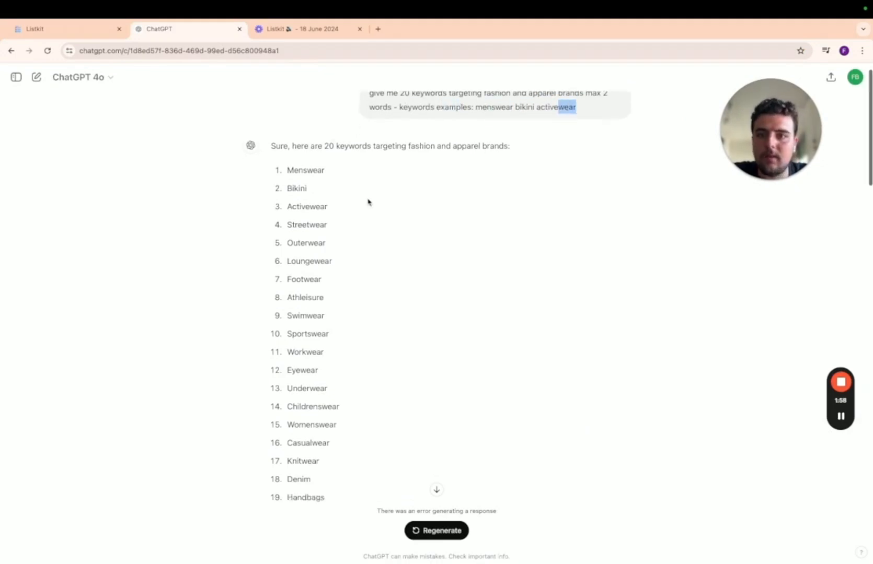
# Step: Copy "Menswear" from ChatGPT's fashion keyword list and add it to the included keywords in Listkit
pyautogui.scroll(-2, 368, 202)
pyautogui.doubleClick(318, 122)
pyautogui.press('super+c')
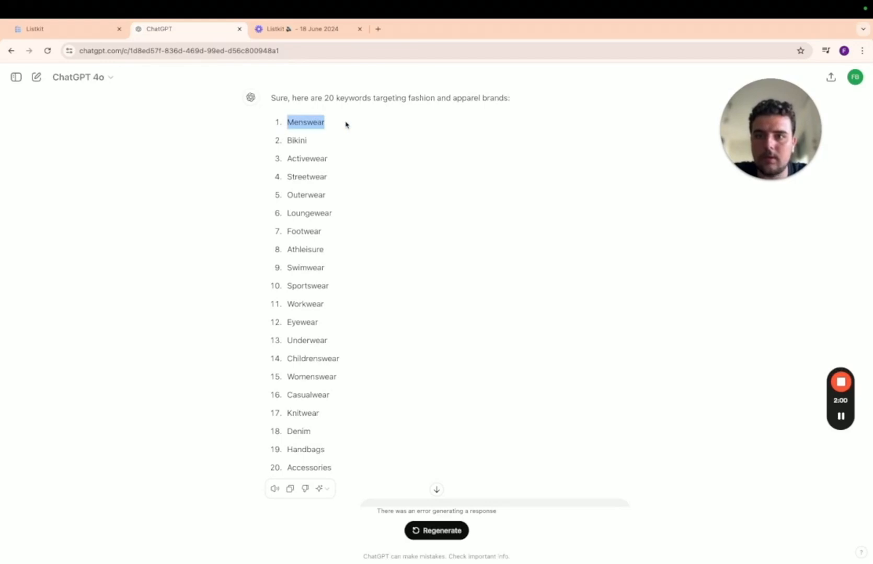
pyautogui.click(35, 29)
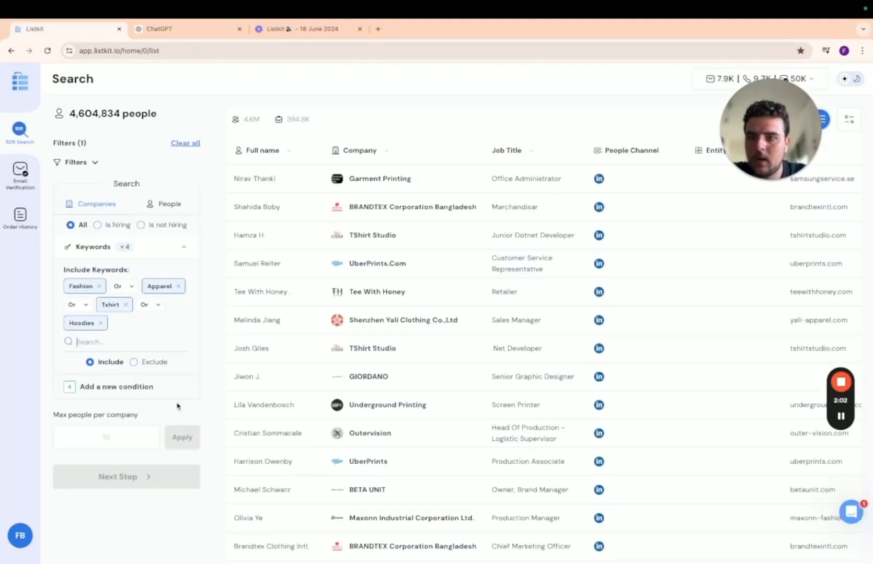
pyautogui.click(128, 342)
pyautogui.press('super+v')
pyautogui.press('Return')
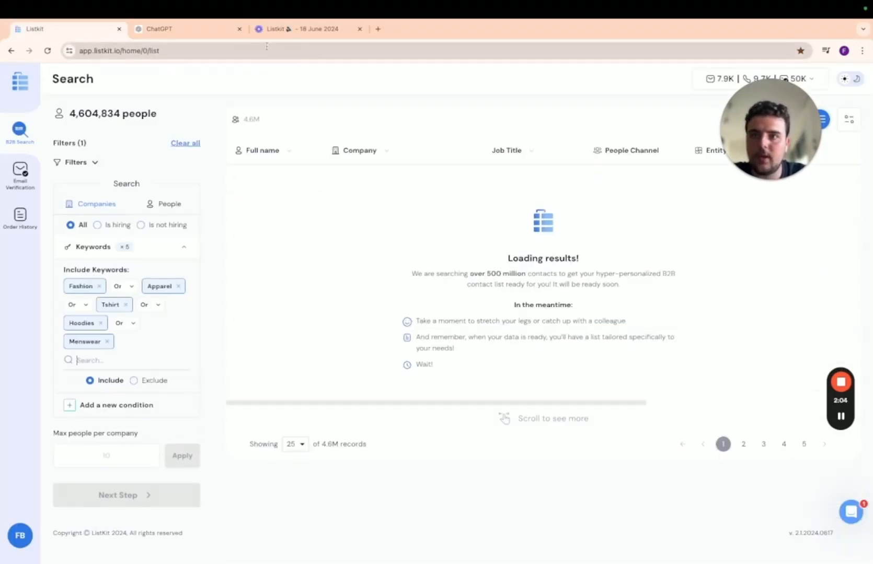
# Step: Copy "Bikini" from the ChatGPT keyword list and add it as an included keyword in Listkit
pyautogui.click(173, 31)
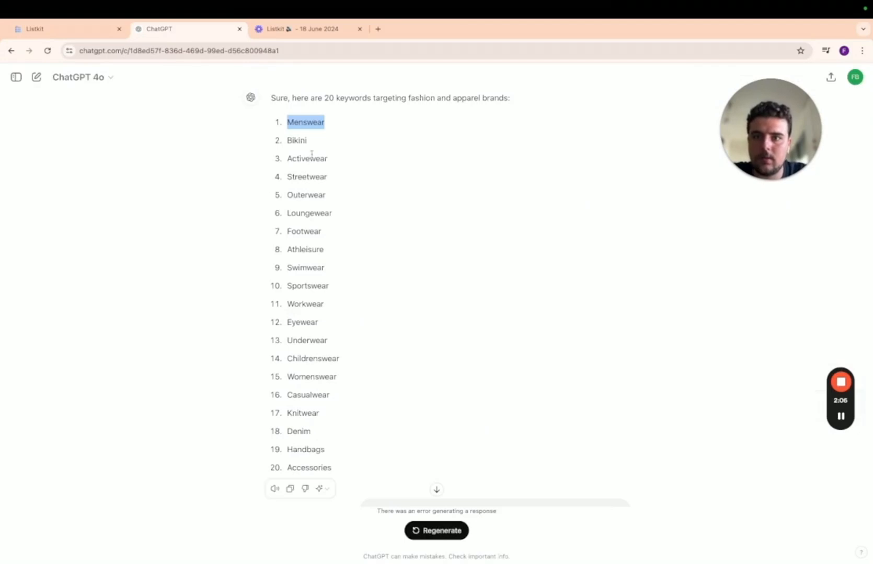
pyautogui.moveTo(307, 140); pyautogui.dragTo(271, 145)
pyautogui.press('super+c')
pyautogui.click(34, 29)
pyautogui.click(99, 356)
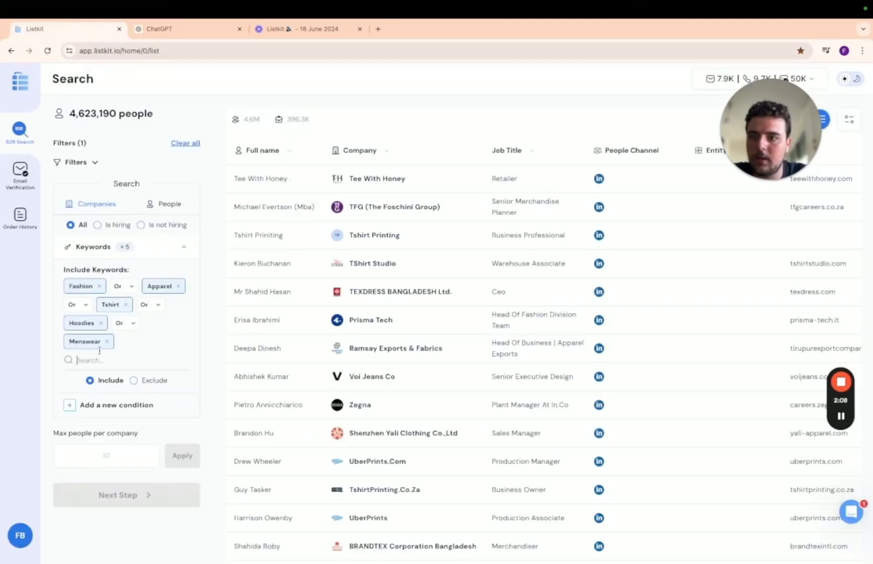
pyautogui.press('super+v')
pyautogui.press('Return')
# Step: Copy "Activewear" from the ChatGPT keyword list and add it as an included keyword in Listkit
pyautogui.click(208, 31)
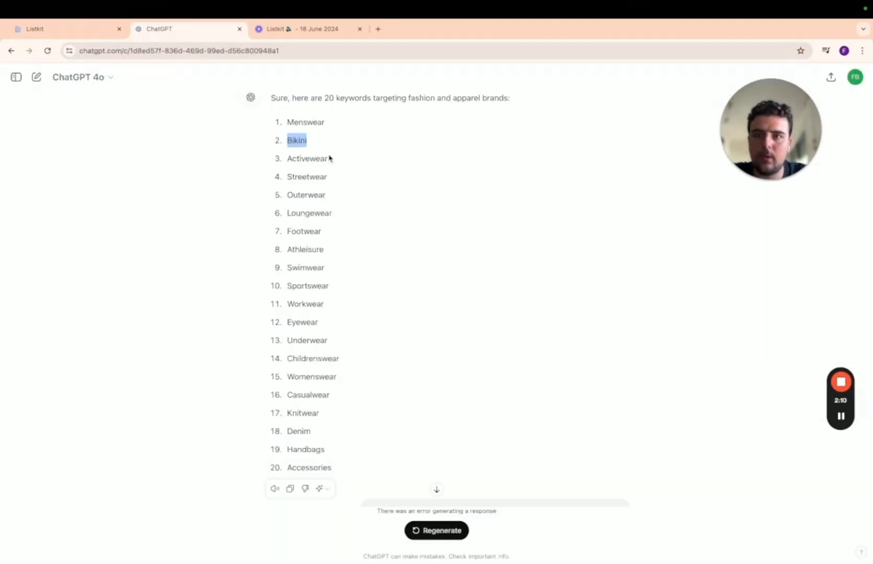
pyautogui.moveTo(329, 158); pyautogui.dragTo(283, 157)
pyautogui.press('super+c')
pyautogui.click(68, 29)
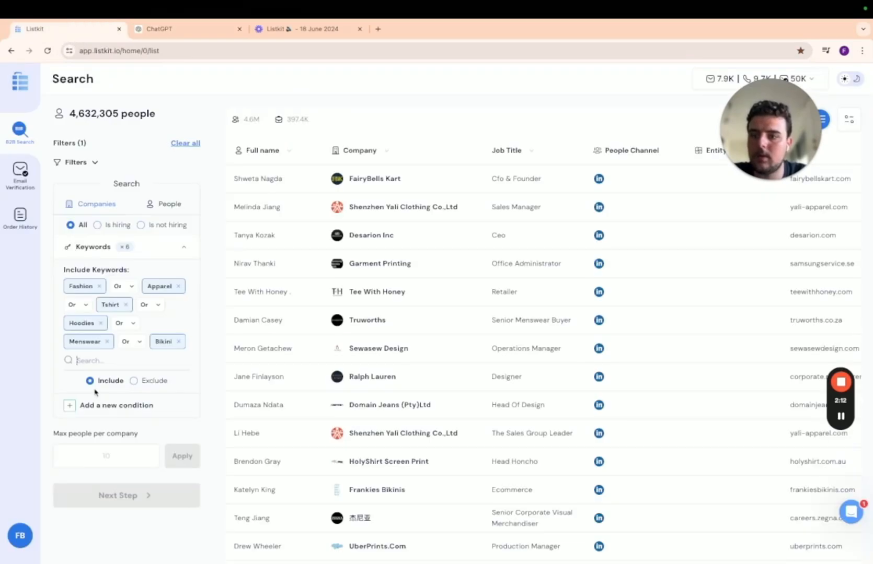
pyautogui.press('super+v')
pyautogui.press('Return')
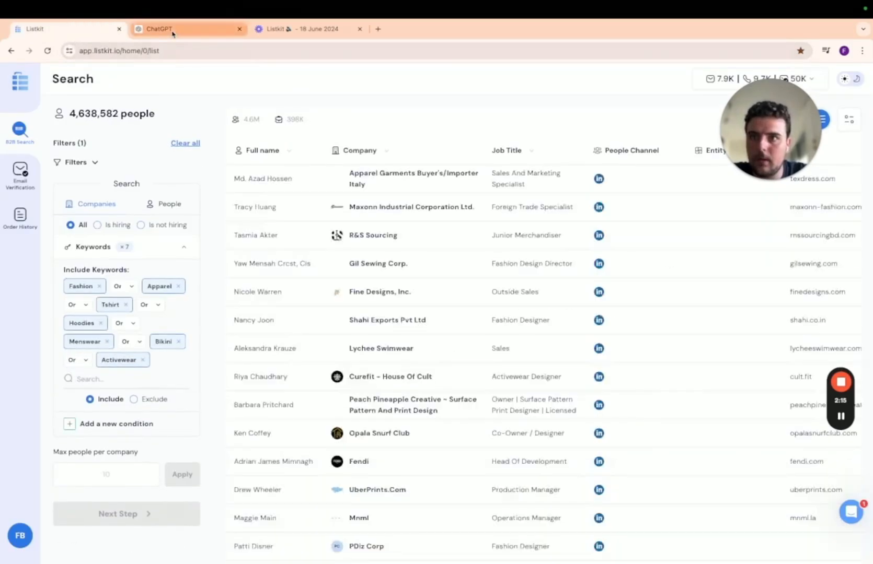
# Step: Copy "Streetwear" from the ChatGPT keyword list and add it as an included keyword in Listkit
pyautogui.click(171, 28)
pyautogui.click(335, 175)
pyautogui.moveTo(335, 175); pyautogui.dragTo(270, 175)
pyautogui.press('super+c')
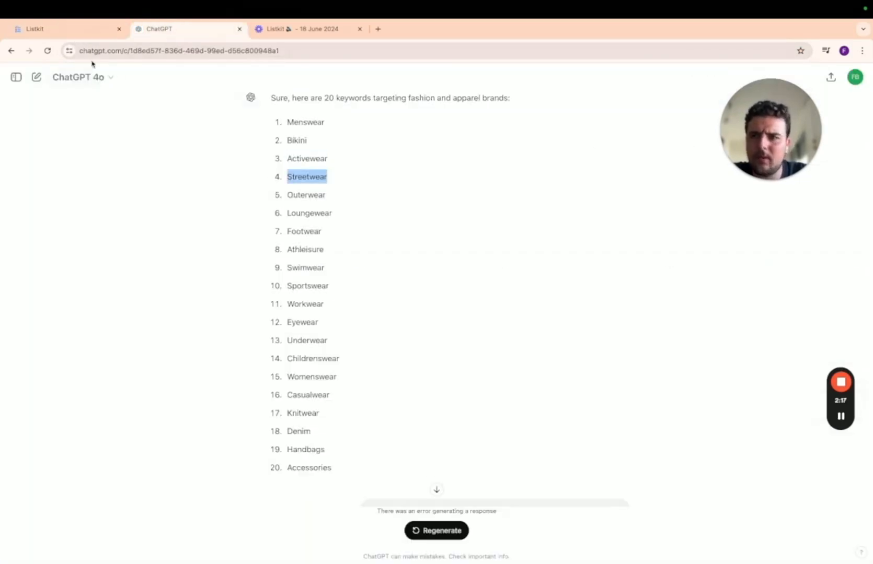
pyautogui.click(68, 30)
pyautogui.press('super+v')
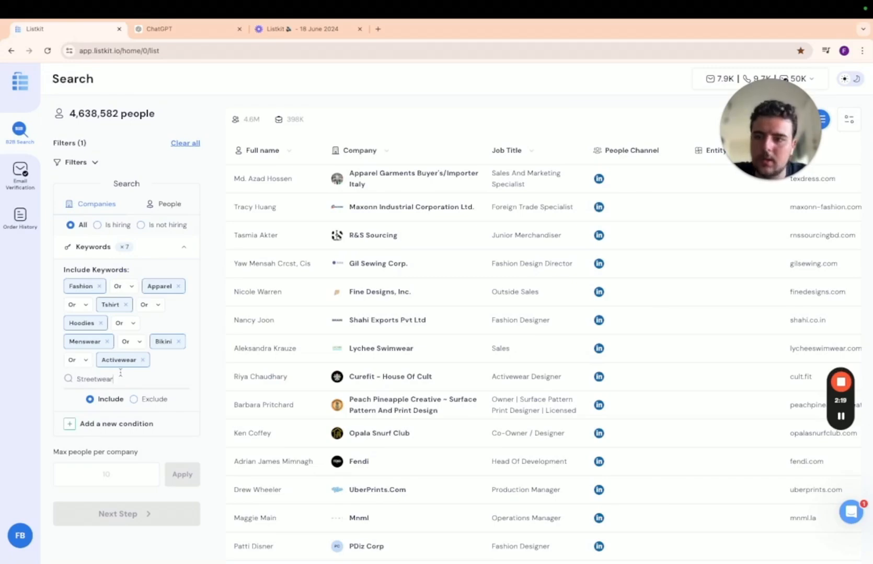
pyautogui.press('Return')
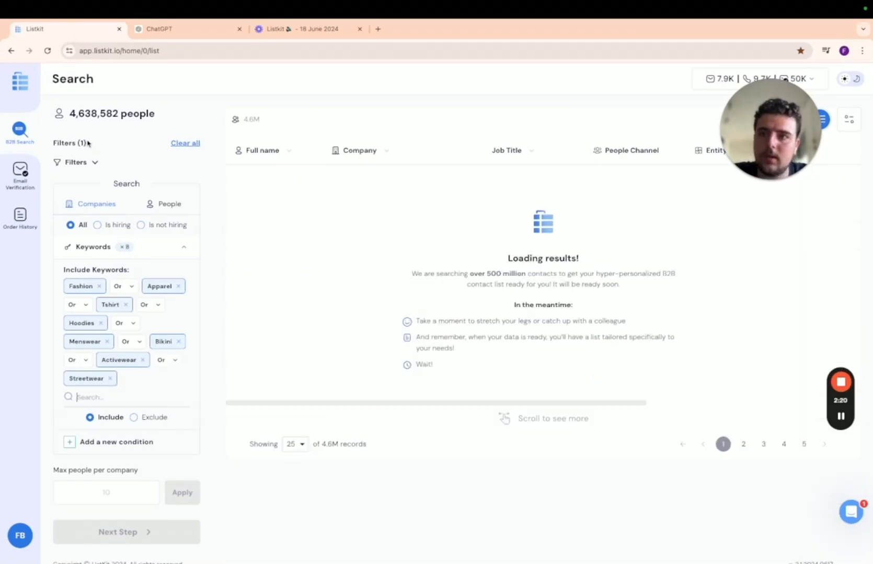
# Step: Copy "Outerwear" from the ChatGPT keyword list and add it as an included keyword in Listkit
pyautogui.click(172, 29)
pyautogui.moveTo(334, 195); pyautogui.dragTo(273, 193)
pyautogui.press('super+c')
pyautogui.click(68, 29)
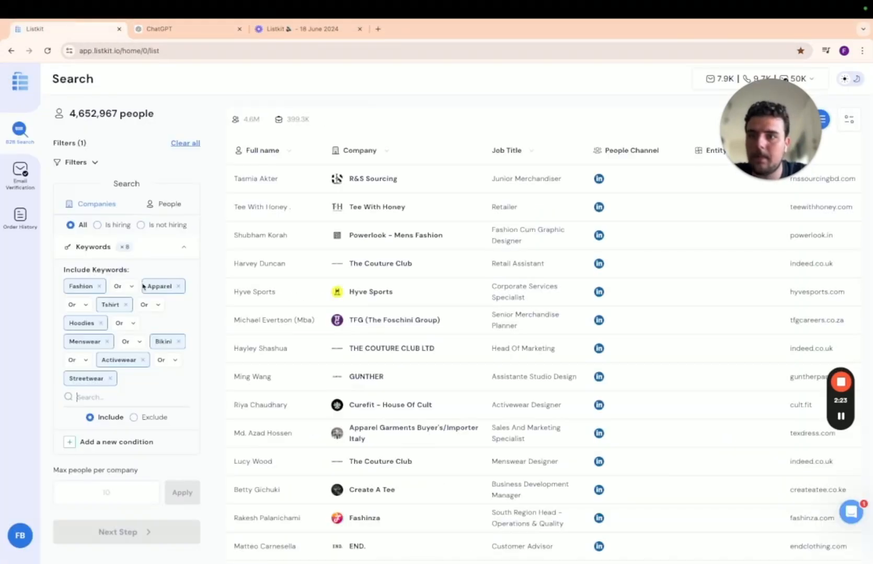
pyautogui.press('super+v')
pyautogui.press('Return')
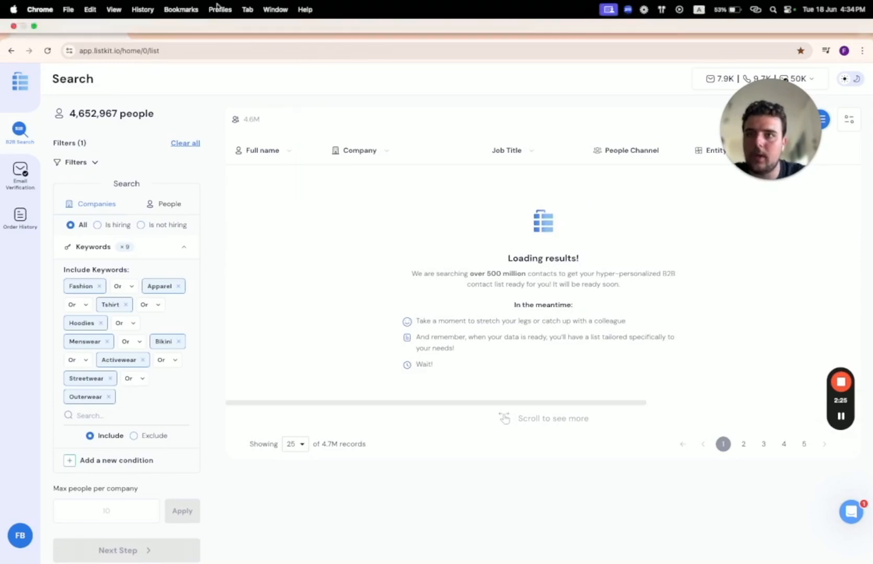
# Step: Copy "Loungewear" from the ChatGPT keyword list and add it as an included keyword in Listkit
pyautogui.click(167, 29)
pyautogui.moveTo(336, 213); pyautogui.dragTo(274, 212)
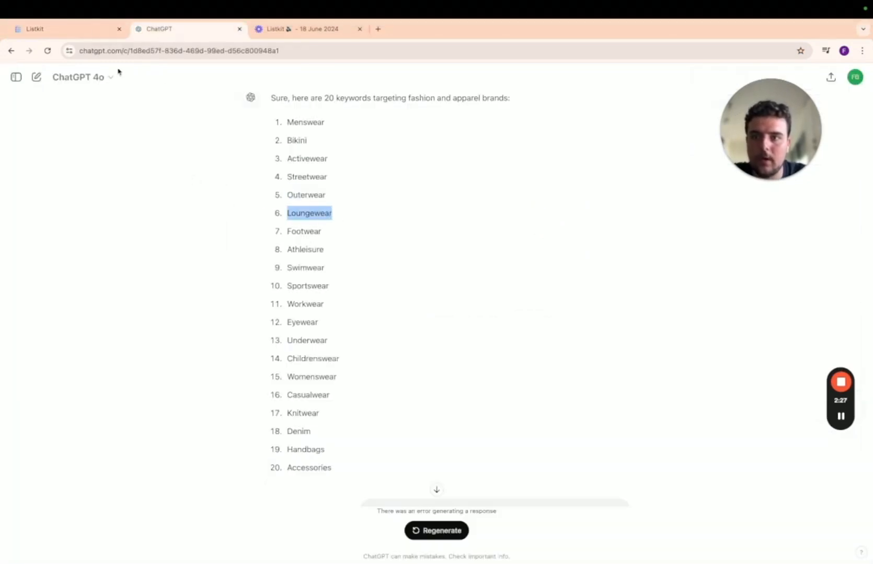
pyautogui.click(90, 9)
pyautogui.click(104, 305)
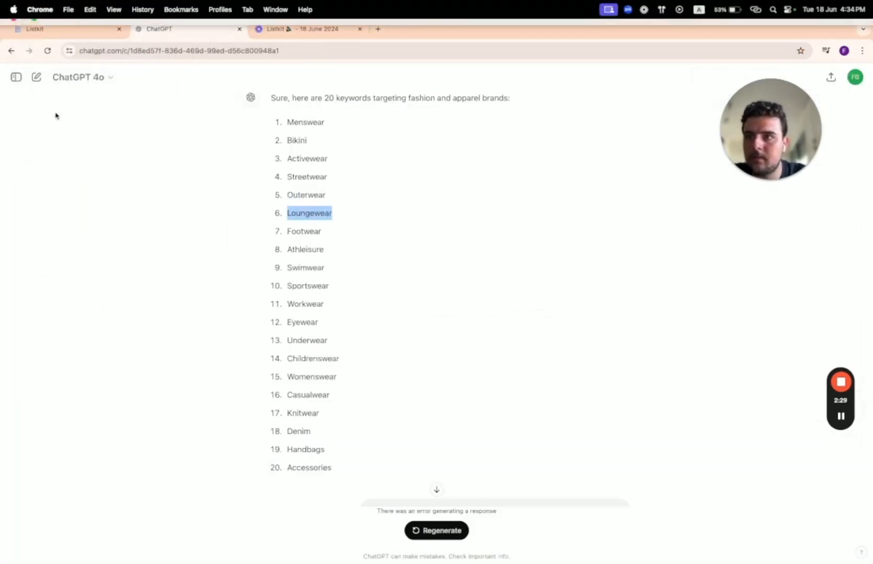
pyautogui.click(68, 29)
pyautogui.press('super+v')
pyautogui.press('Return')
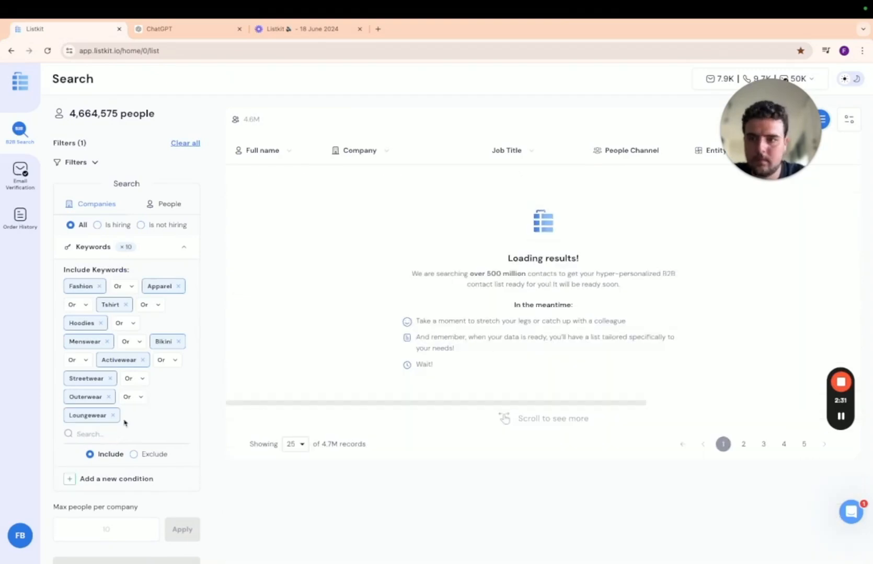
pyautogui.press('super+v')
pyautogui.press('Return')
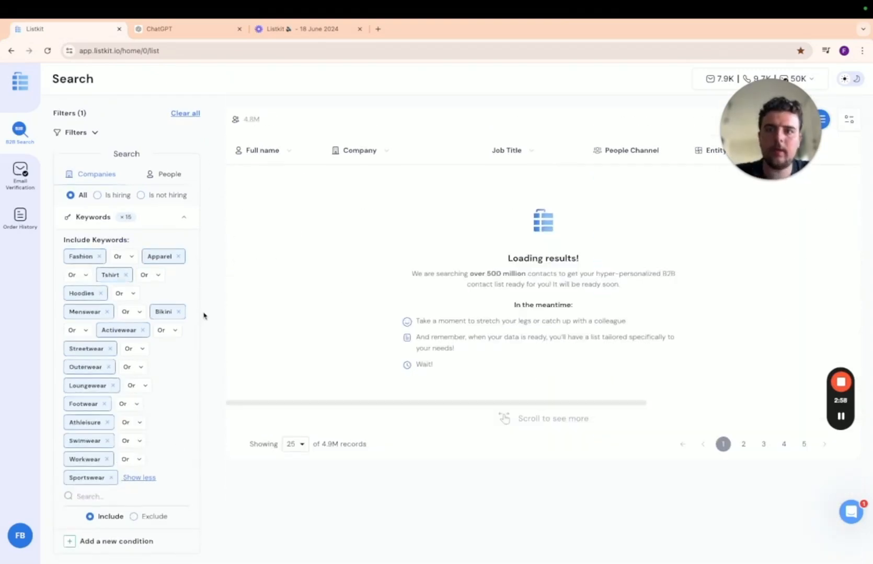
# Step: Add a Total Employees condition to the company filters and include the ranges 1-10 and 11-50
pyautogui.scroll(-3, 157, 340)
pyautogui.click(115, 424)
pyautogui.scroll(-2, 117, 433)
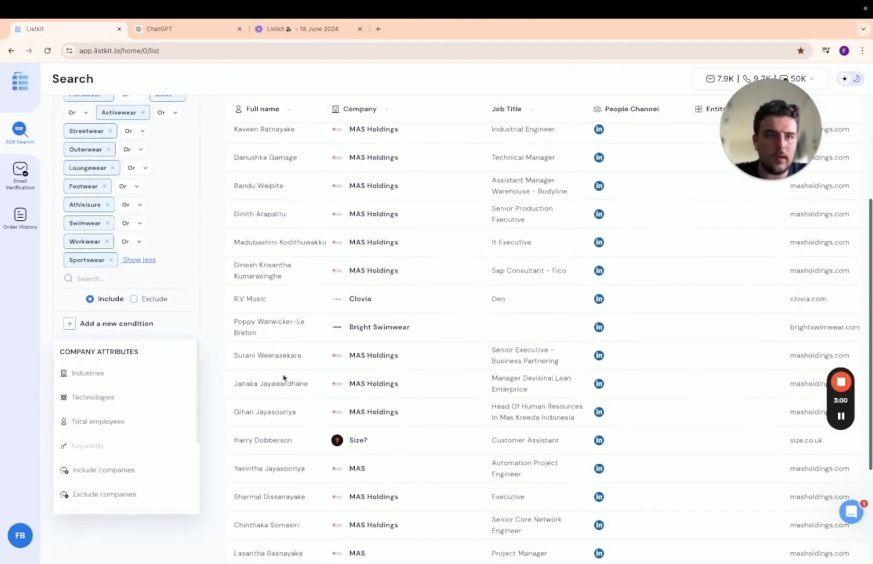
pyautogui.scroll(-1, 104, 426)
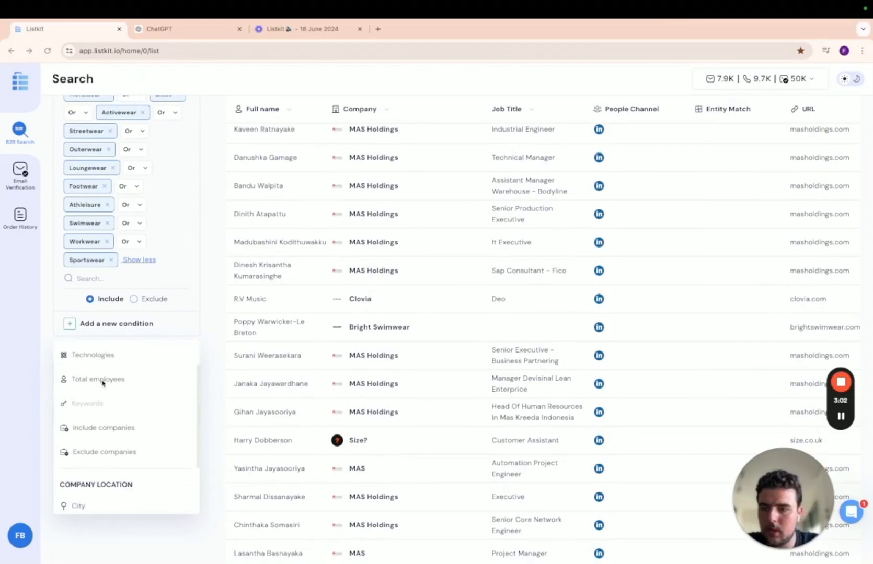
pyautogui.click(104, 381)
pyautogui.click(97, 355)
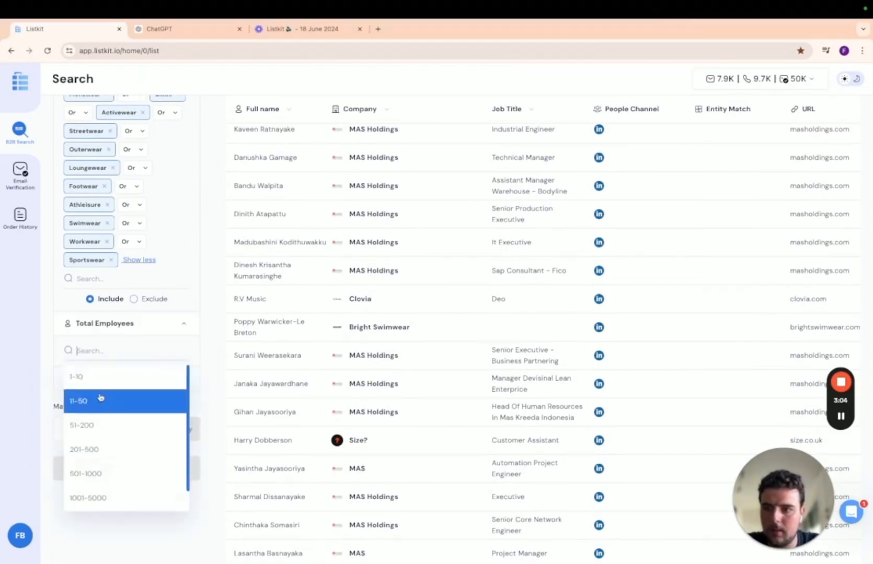
pyautogui.click(100, 398)
pyautogui.click(91, 384)
pyautogui.click(102, 430)
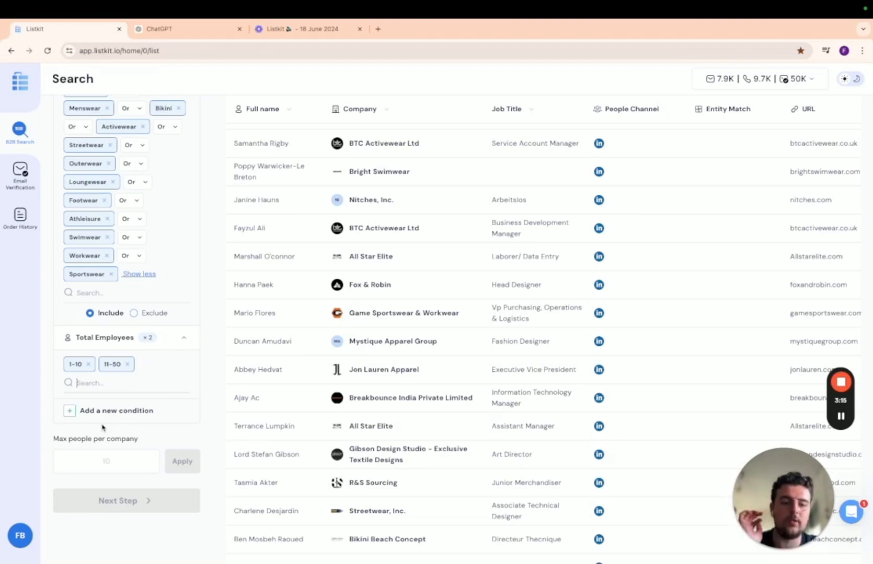
pyautogui.press('XF86AudioRaiseVolume')
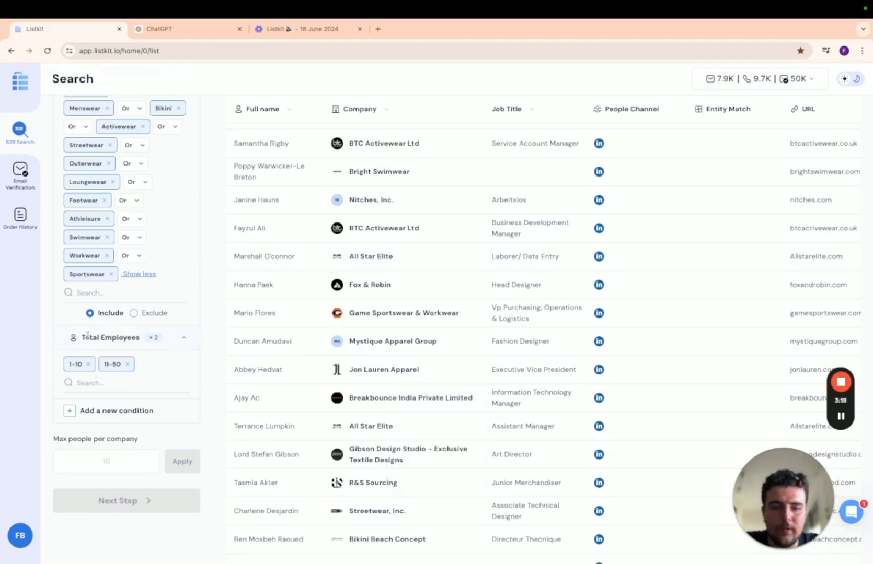
# Step: Add a Continent condition to the company filters and include North America
pyautogui.scroll(4, 96, 280)
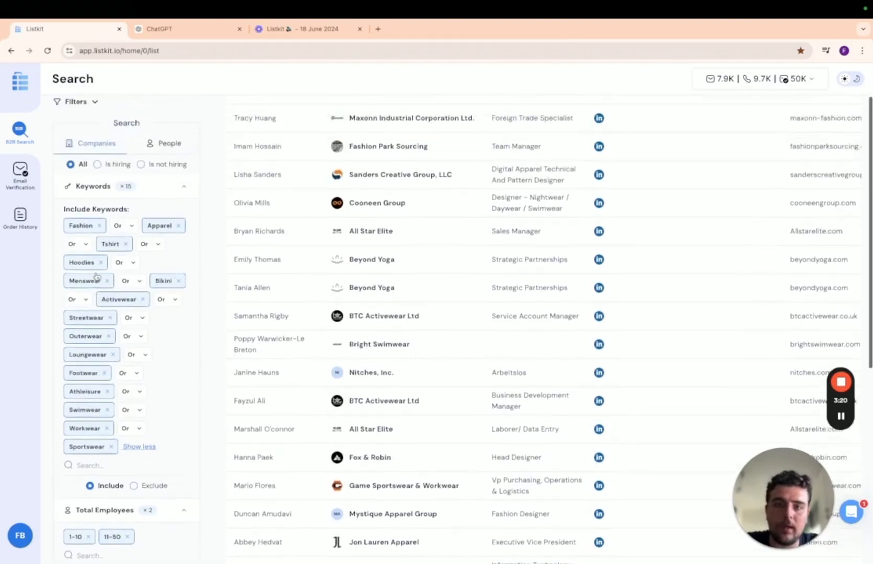
pyautogui.scroll(2, 97, 277)
pyautogui.scroll(-10, 97, 276)
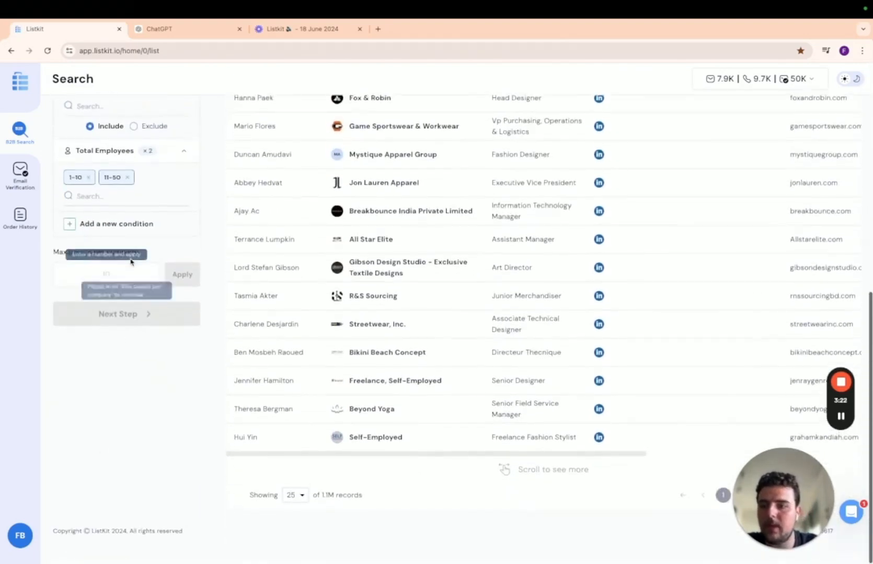
pyautogui.click(121, 226)
pyautogui.scroll(-3, 115, 355)
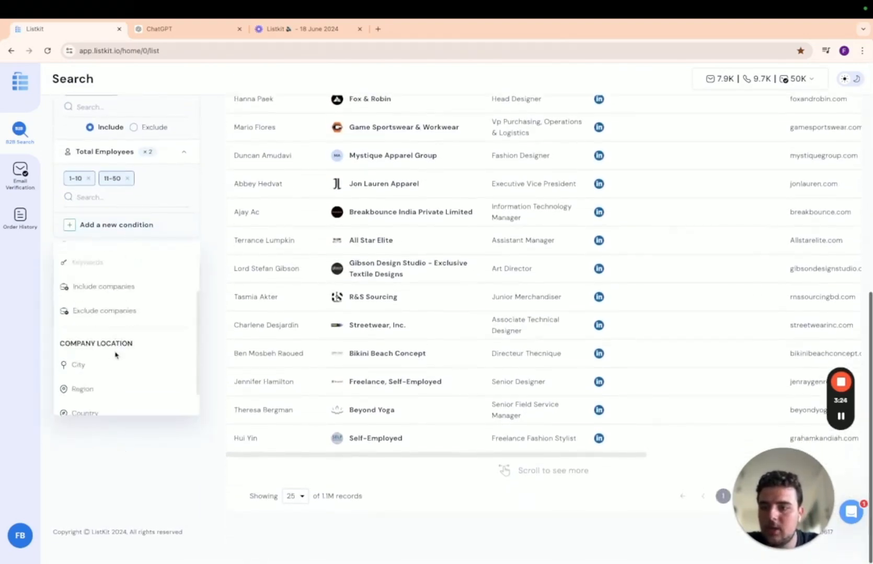
pyautogui.scroll(-1, 116, 355)
pyautogui.click(121, 403)
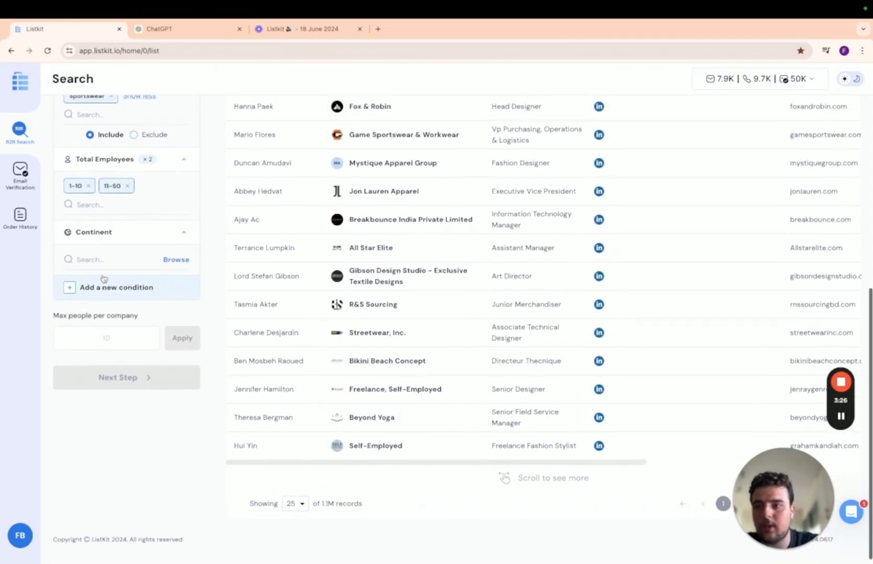
pyautogui.write('no')
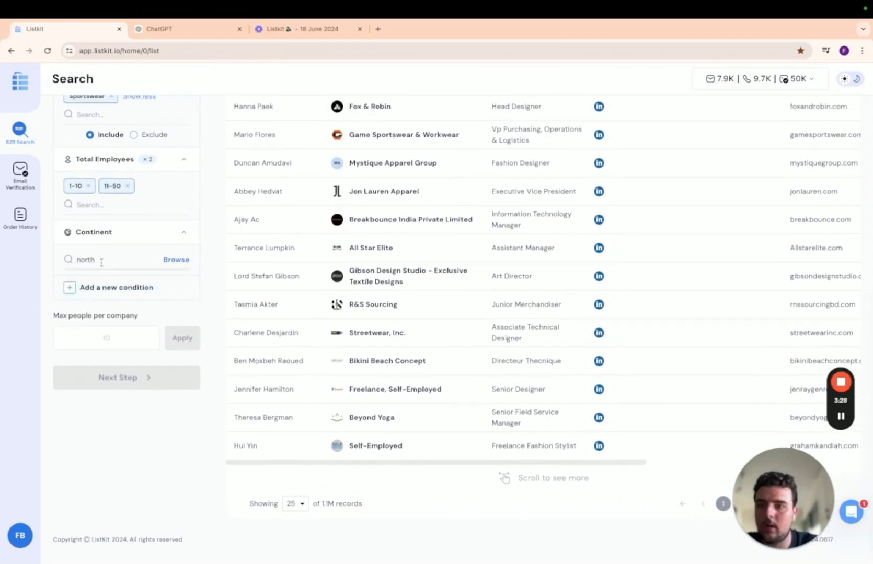
pyautogui.write('rth')
pyautogui.click(116, 285)
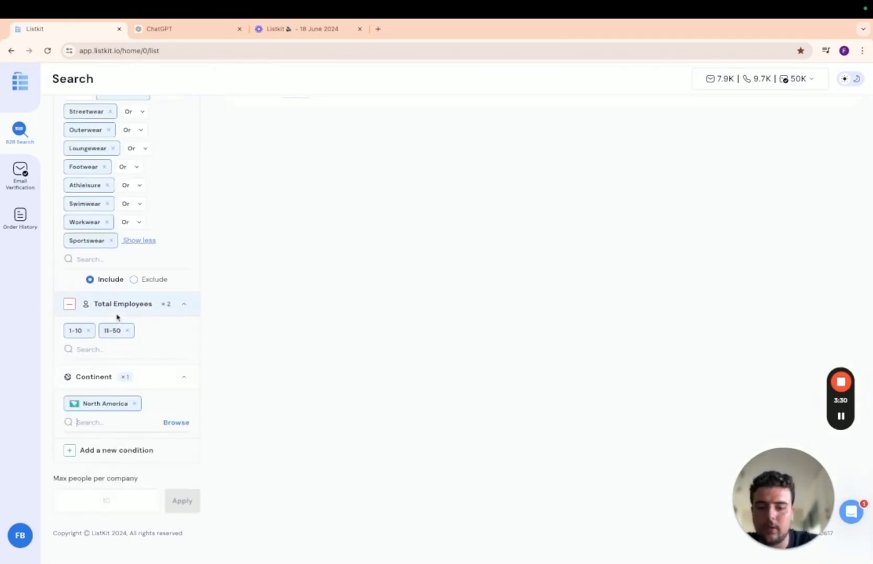
# Step: Include Europe and Oceania in the Continent condition
pyautogui.write('eur')
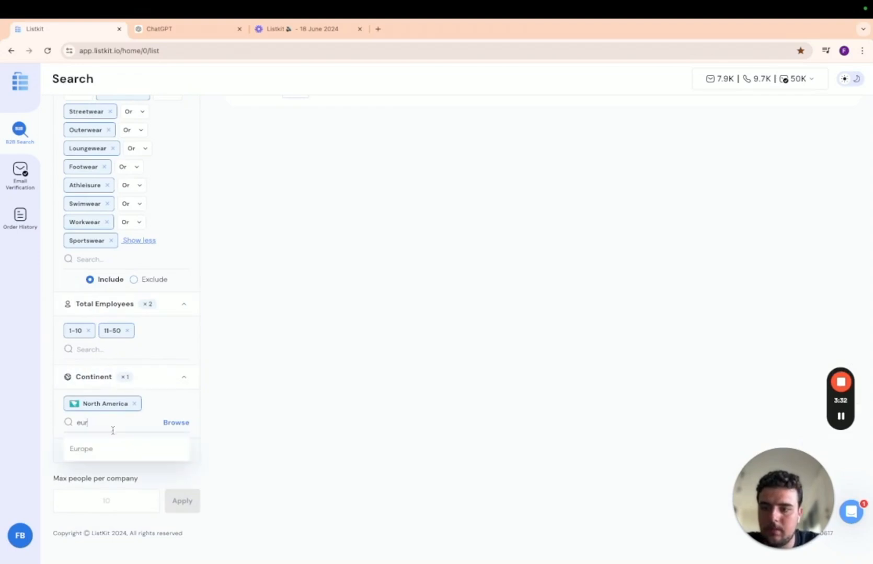
pyautogui.click(104, 448)
pyautogui.write('oce')
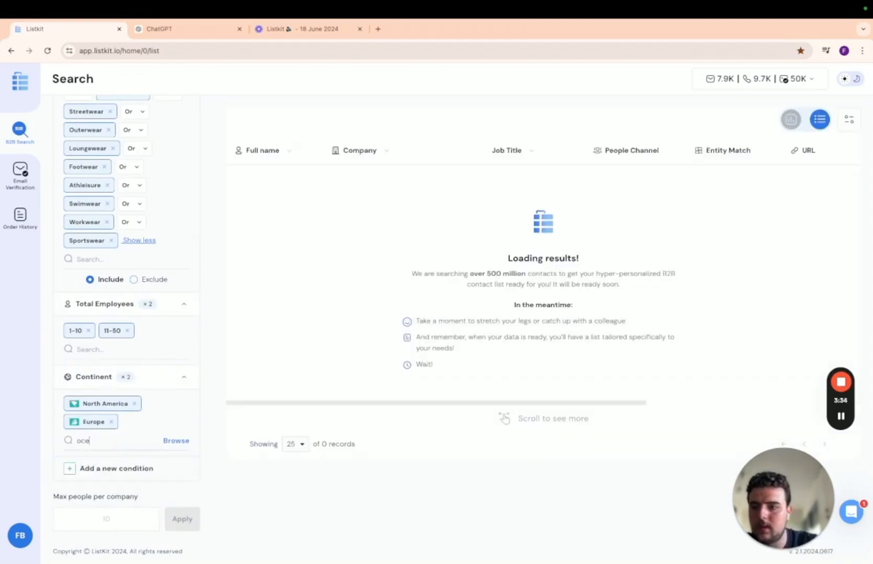
pyautogui.click(98, 466)
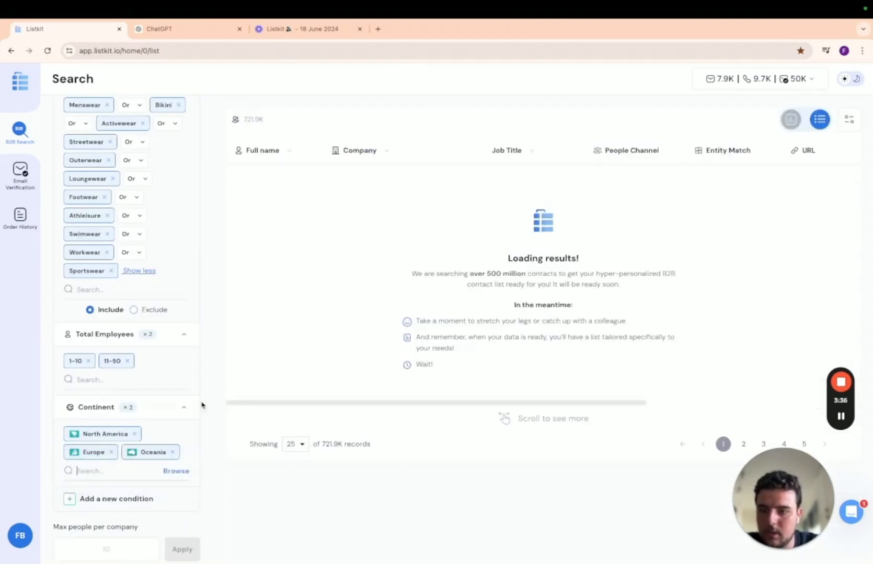
# Step: Add a Job Title condition to the people filters and include CEO and Chief Executive Officer
pyautogui.scroll(1, 157, 366)
pyautogui.scroll(-1, 166, 447)
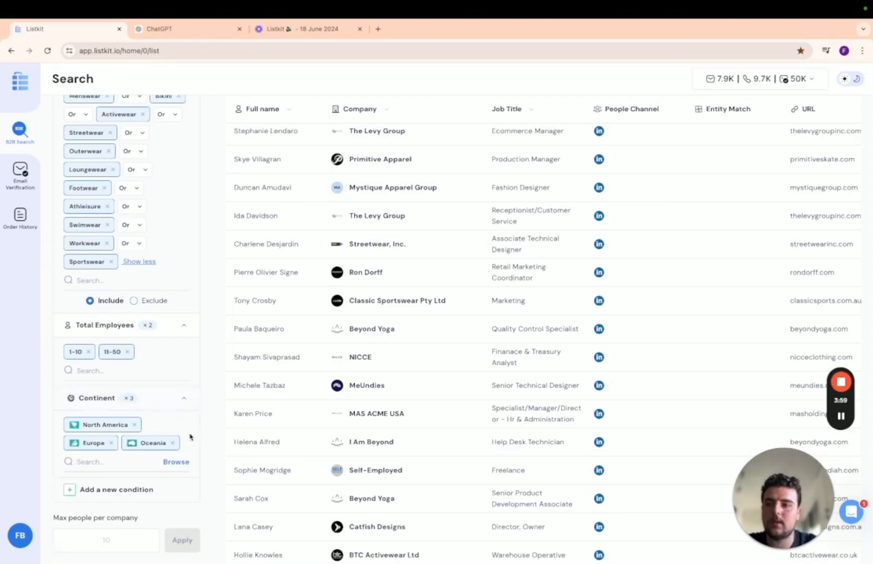
pyautogui.scroll(-2, 157, 407)
pyautogui.scroll(8, 126, 329)
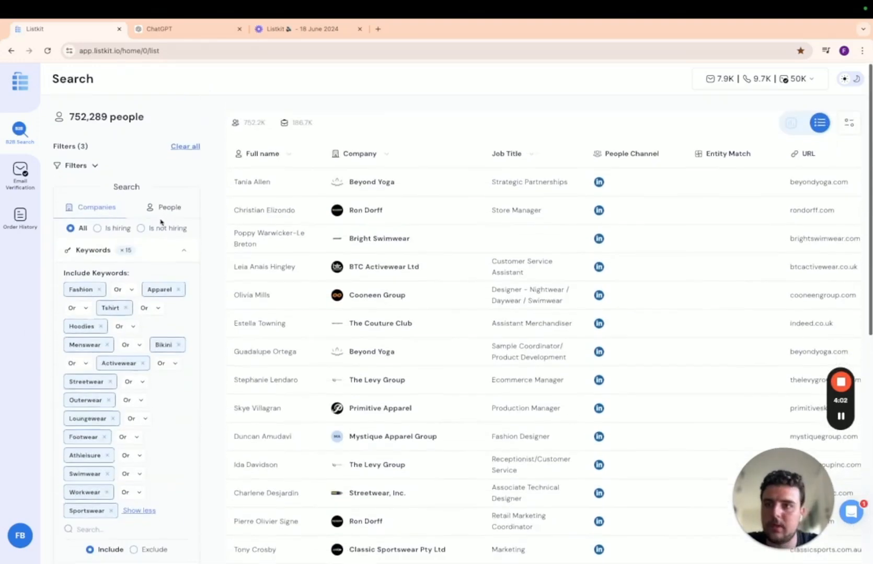
pyautogui.click(163, 208)
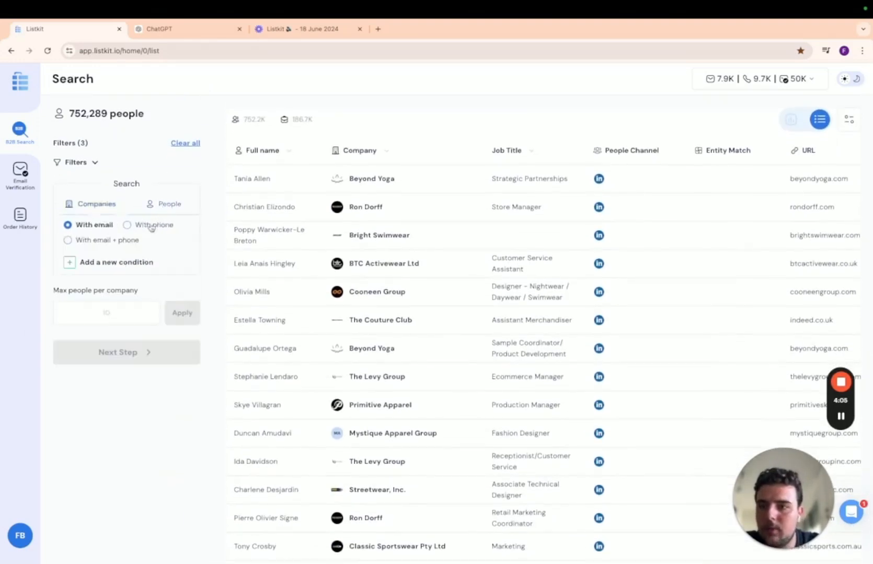
pyautogui.click(113, 263)
pyautogui.click(99, 313)
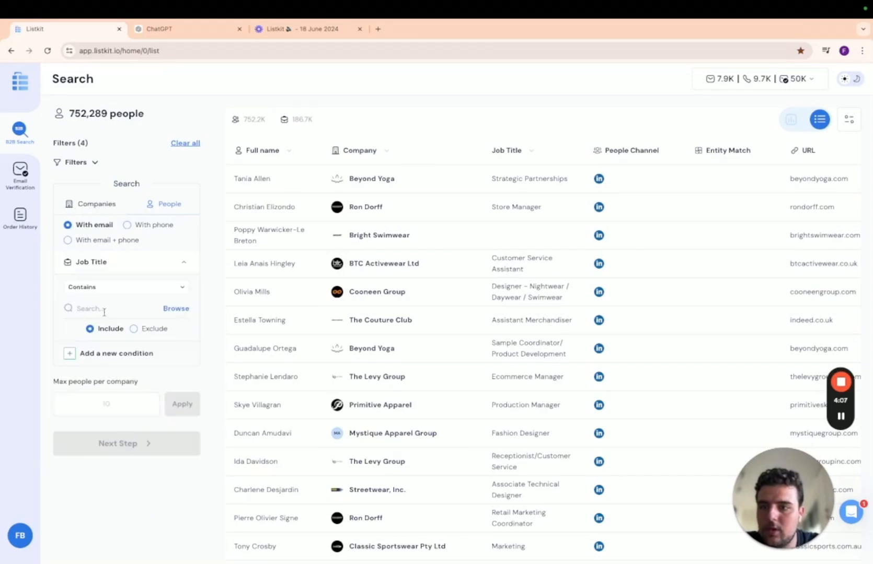
pyautogui.write('ceo')
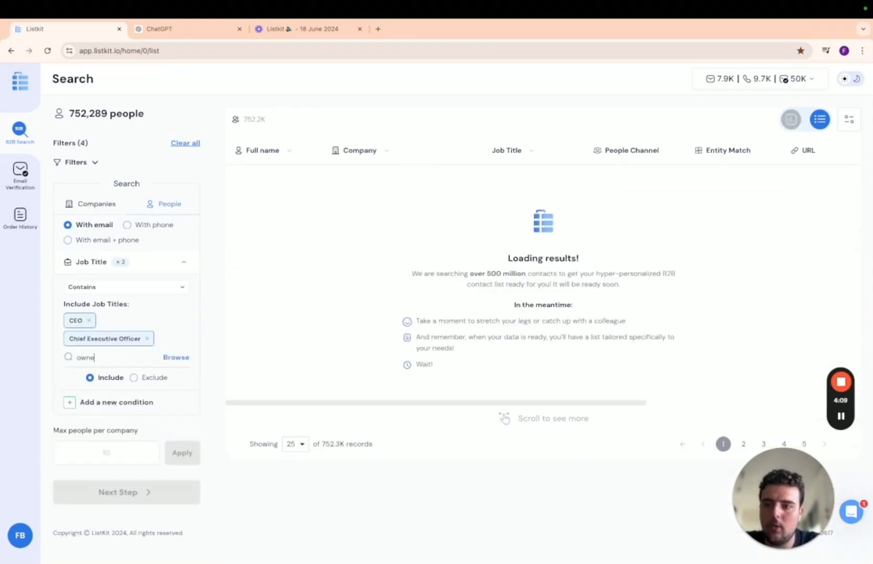
# Step: Add Owner, Founder and President as included job titles and remove the misspelled "Ower" entry
pyautogui.write('er')
pyautogui.press('Return')
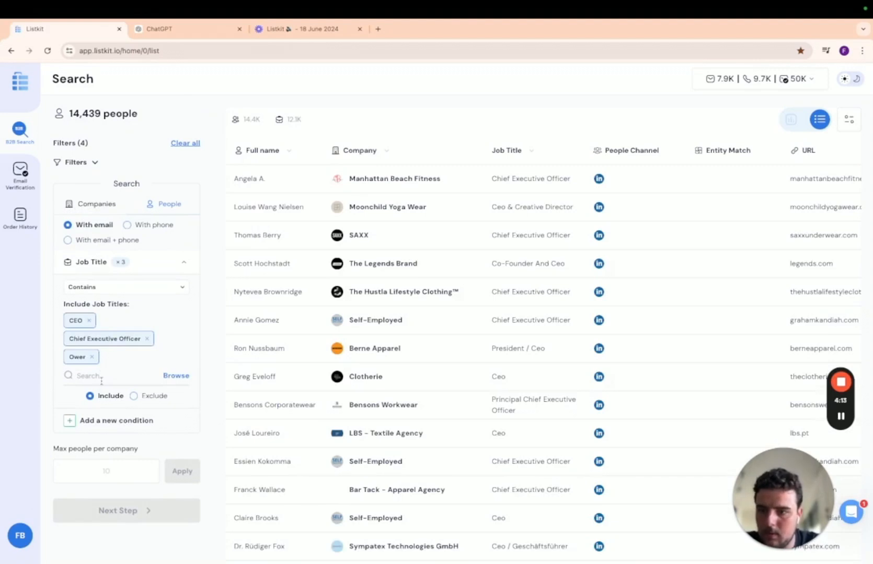
pyautogui.write('owner')
pyautogui.press('Return')
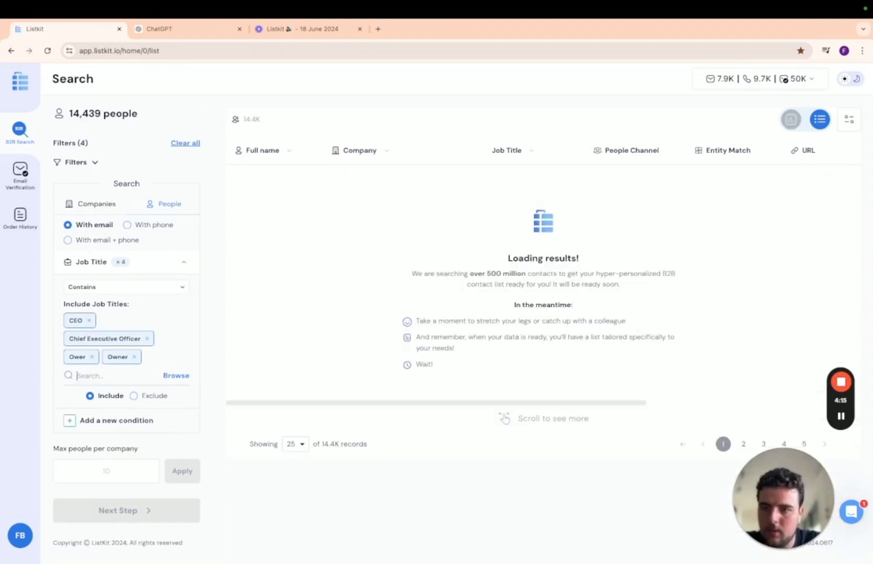
pyautogui.write('founder')
pyautogui.press('Return')
pyautogui.write('president')
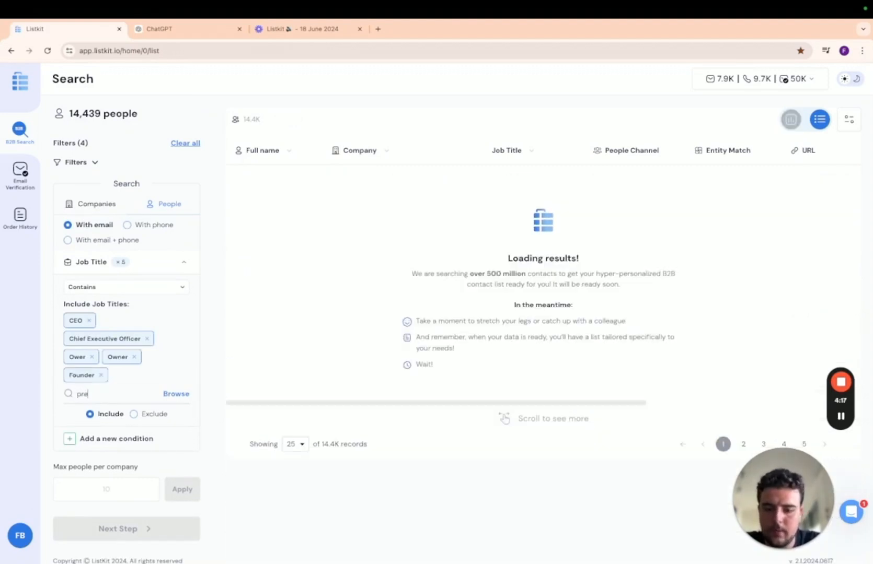
pyautogui.press('Return')
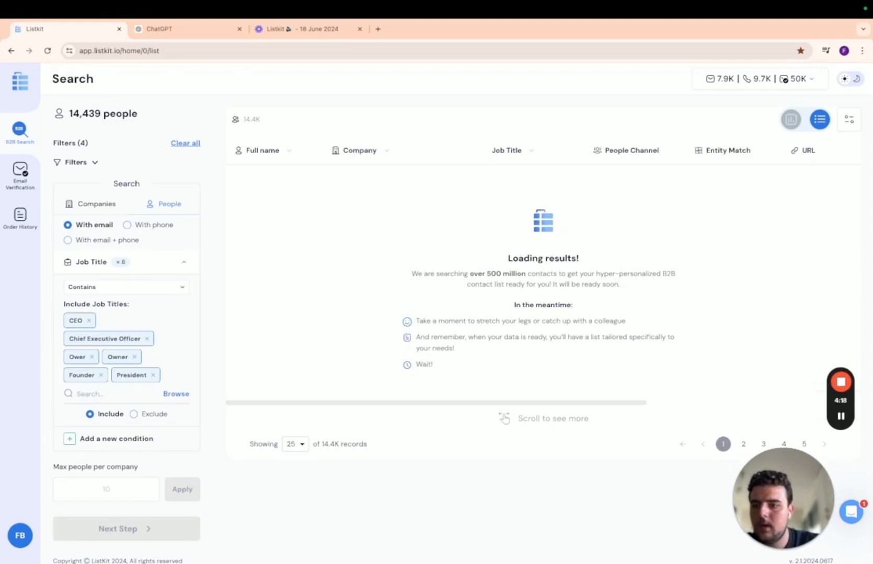
pyautogui.click(91, 356)
# Step: Browse job titles for "marketing" and select Marketing Manager, Marketing Executive, Marketing Director and Digital Marketing Manager
pyautogui.click(175, 393)
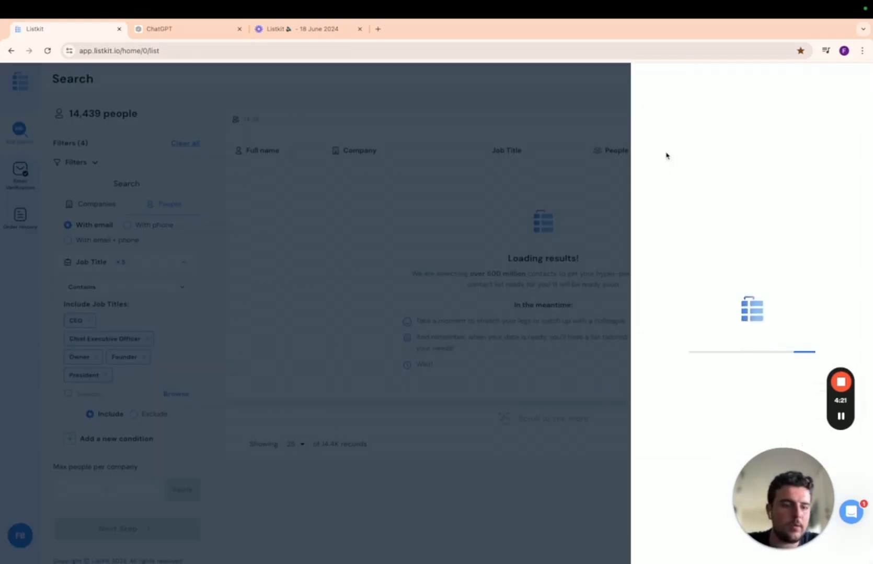
pyautogui.click(695, 111)
pyautogui.write('marketing')
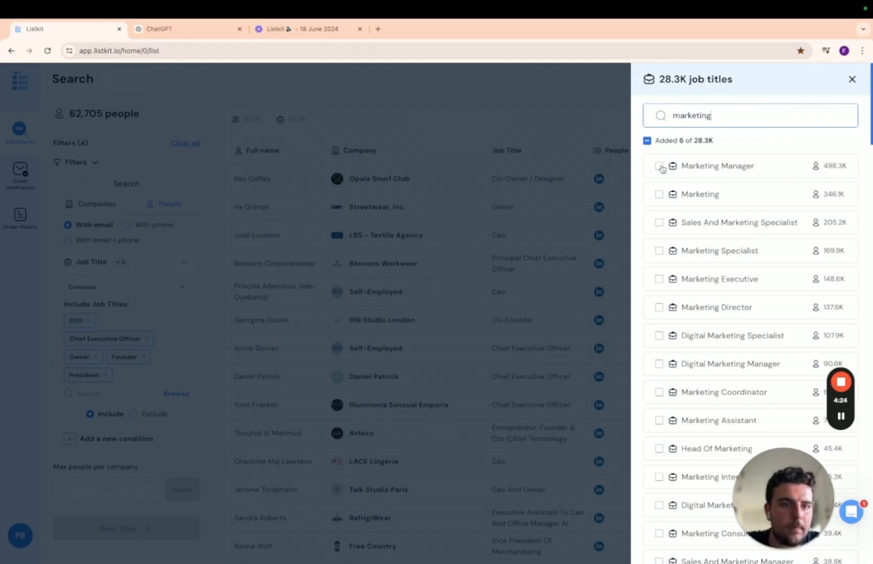
pyautogui.click(659, 167)
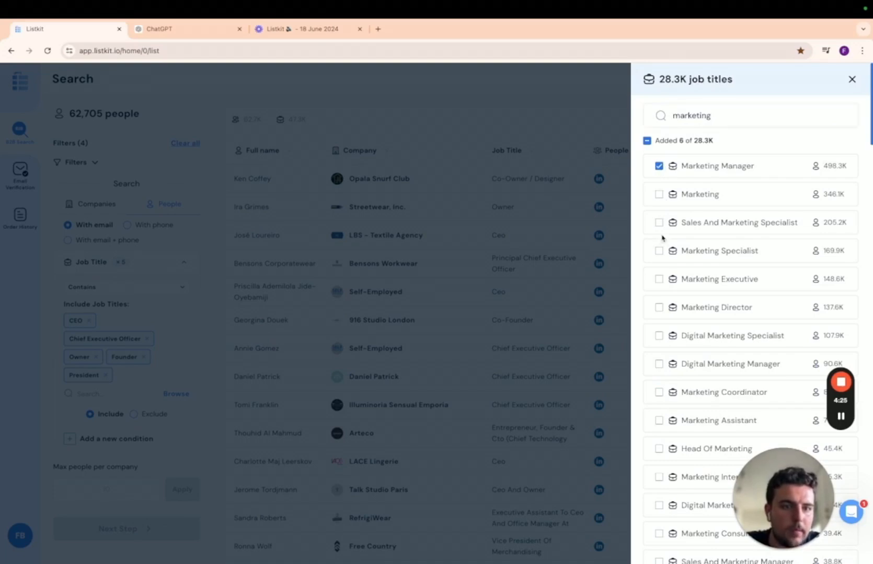
pyautogui.click(659, 279)
pyautogui.scroll(-1, 666, 282)
pyautogui.click(659, 273)
pyautogui.scroll(-1, 667, 279)
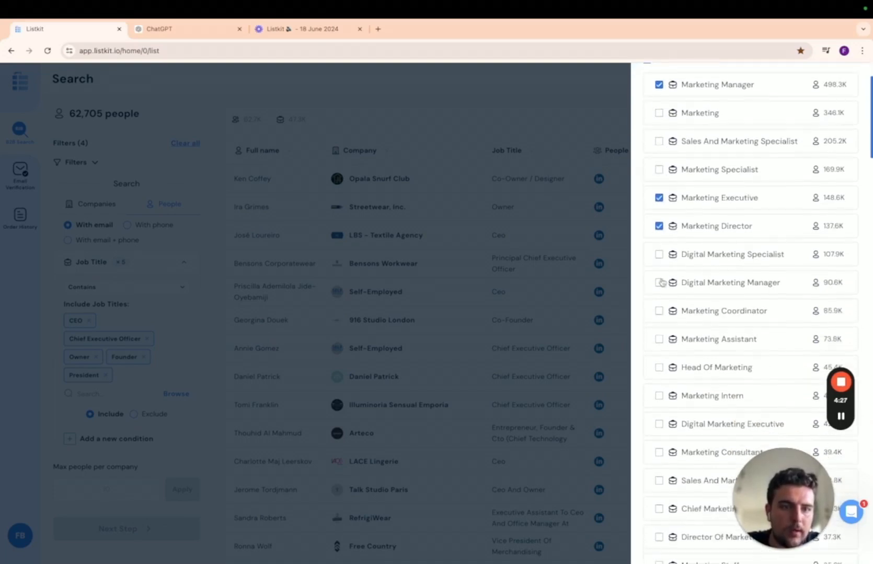
pyautogui.click(659, 283)
# Step: Select Head Of Marketing, Digital Marketing Executive, Chief Marketing Officer, Director Of Marketing, Marketing Officer and Senior Marketing Manager, and close the job title list
pyautogui.scroll(-2, 666, 287)
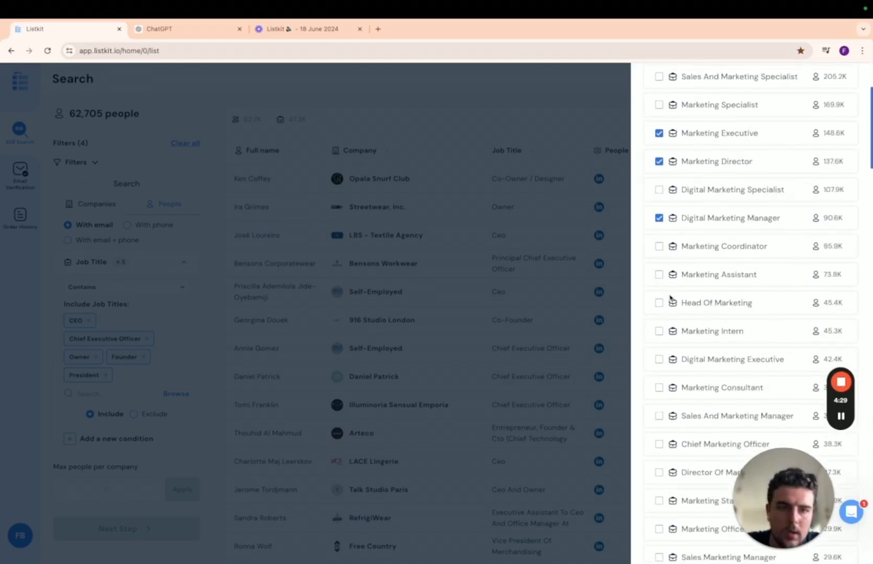
pyautogui.scroll(-1, 670, 298)
pyautogui.scroll(-3, 664, 261)
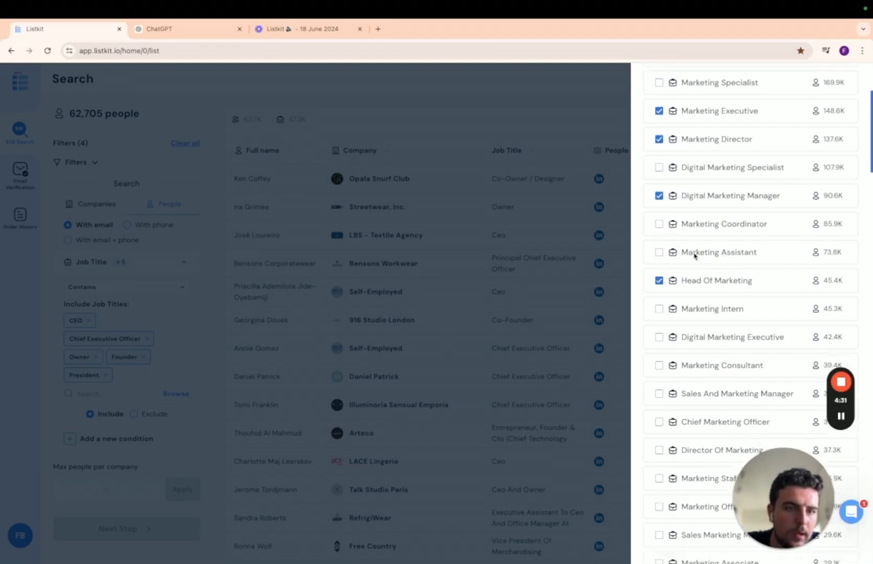
pyautogui.click(661, 277)
pyautogui.scroll(-2, 661, 288)
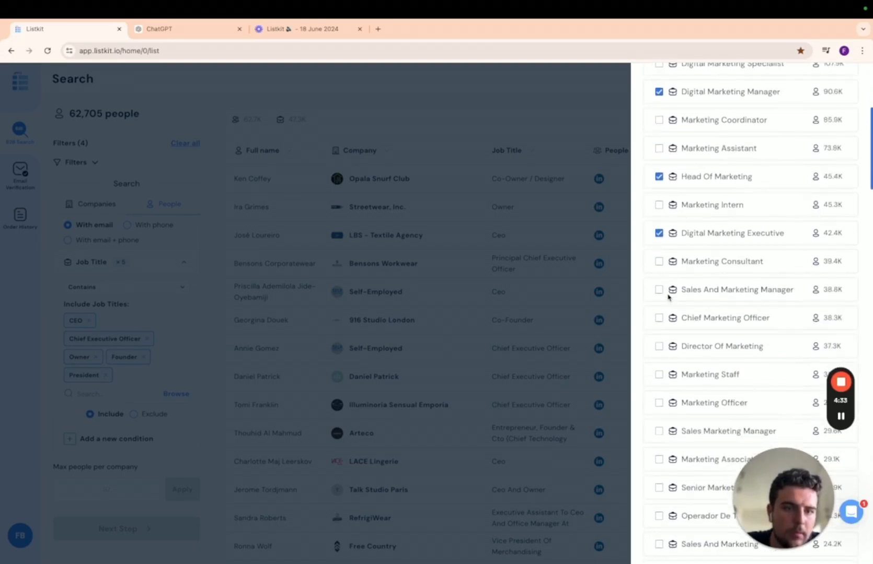
pyautogui.click(661, 302)
pyautogui.scroll(-1, 661, 303)
pyautogui.click(661, 300)
pyautogui.scroll(-2, 662, 301)
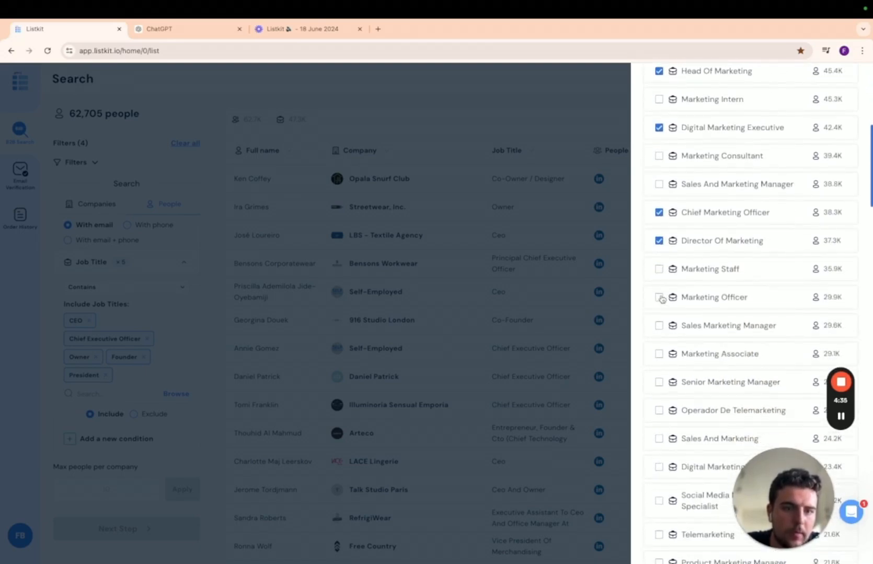
pyautogui.click(660, 297)
pyautogui.scroll(-4, 661, 300)
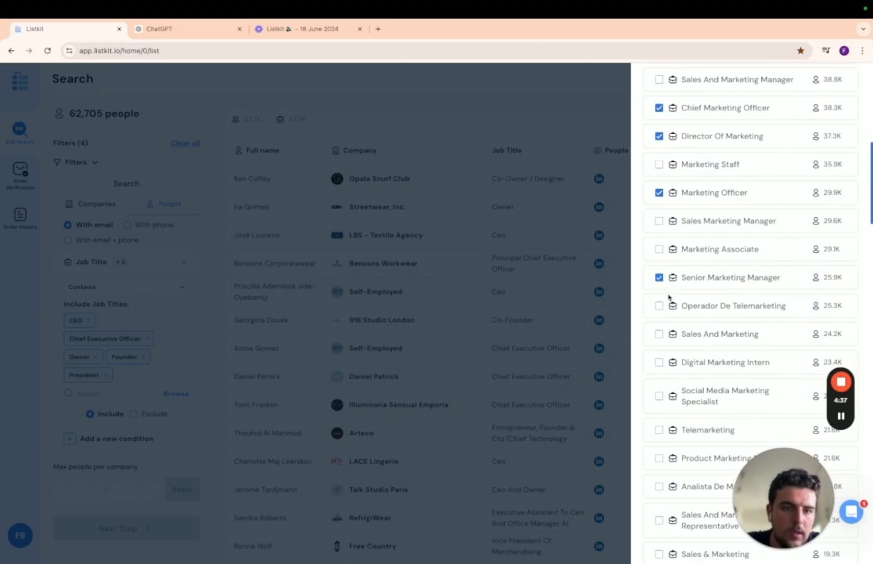
pyautogui.scroll(-5, 668, 303)
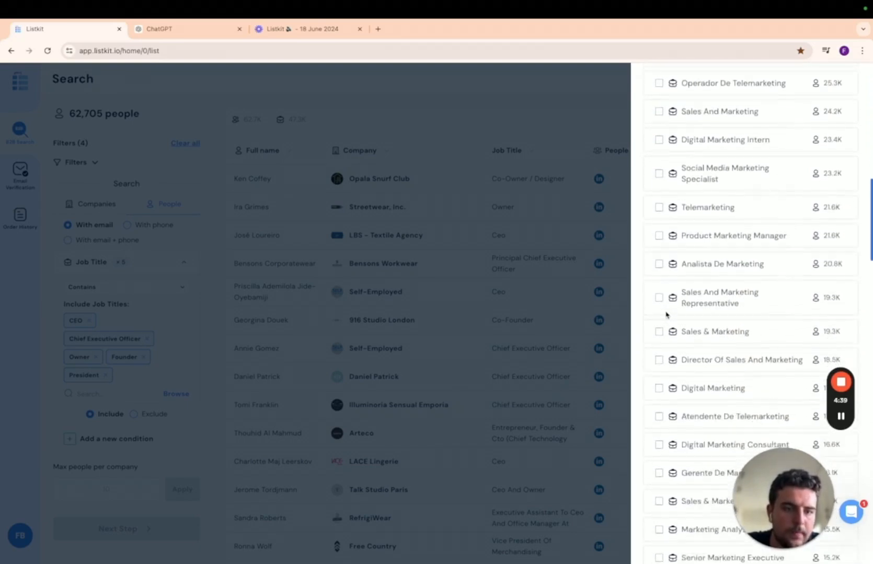
pyautogui.click(485, 309)
# Step: Review the included job titles alongside the matching people in the results
pyautogui.scroll(-4, 80, 326)
pyautogui.scroll(1, 82, 296)
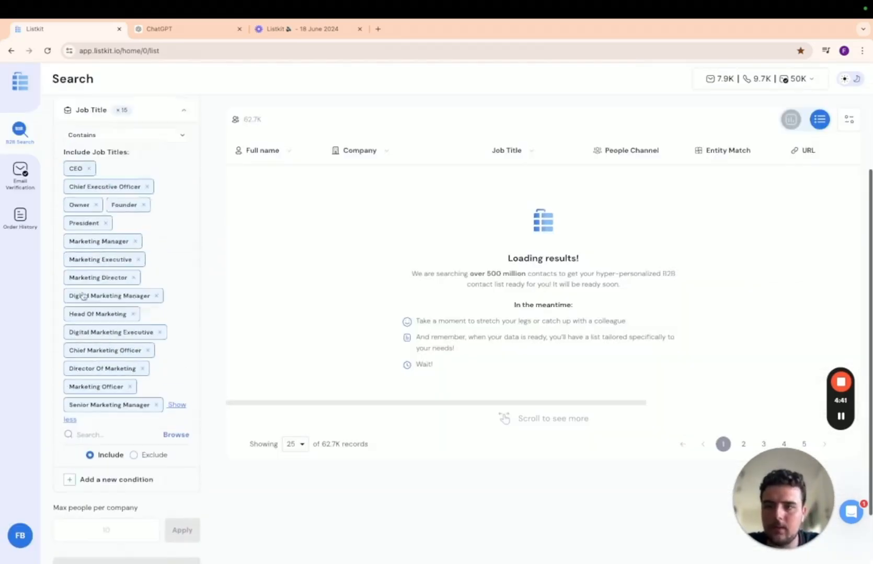
pyautogui.scroll(1, 83, 297)
pyautogui.scroll(-1, 92, 327)
pyautogui.scroll(1, 72, 272)
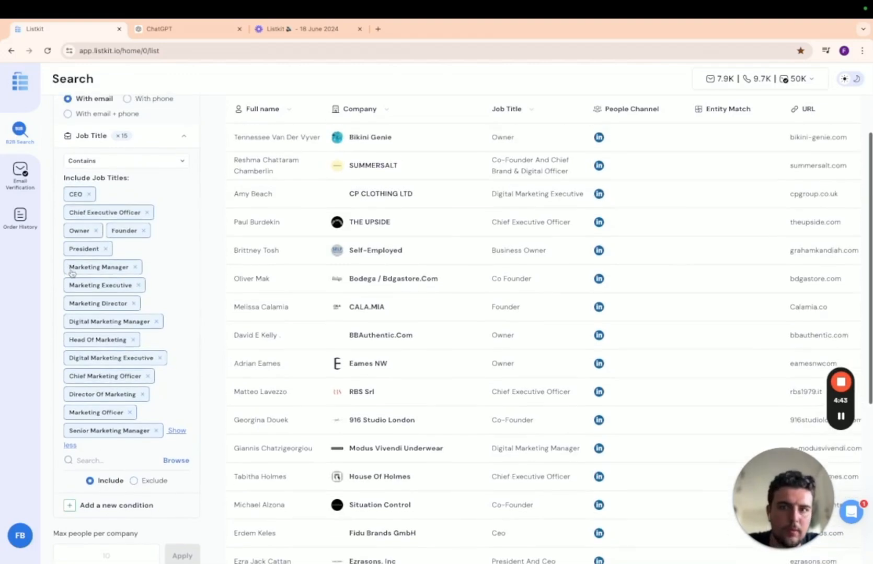
pyautogui.scroll(-3, 72, 295)
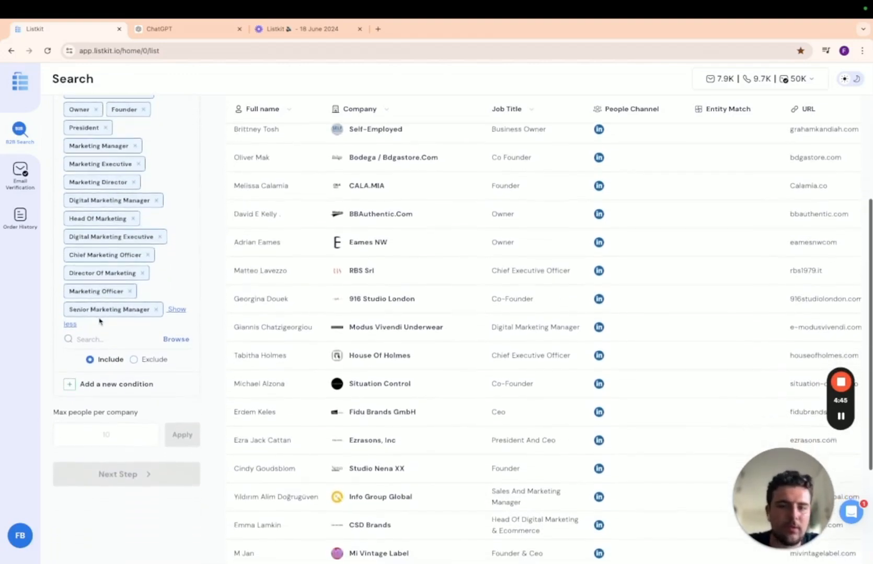
pyautogui.scroll(5, 108, 339)
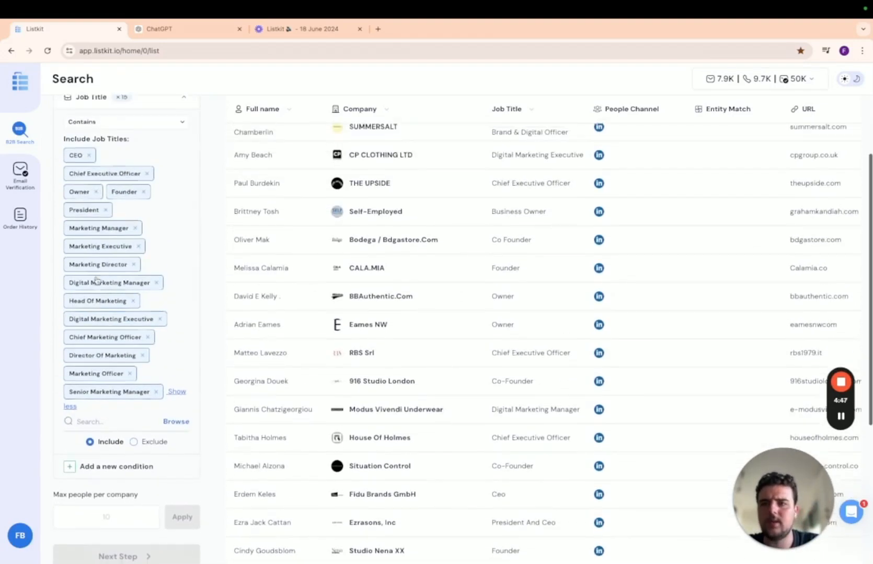
pyautogui.scroll(-2, 395, 302)
pyautogui.scroll(-2, 395, 302)
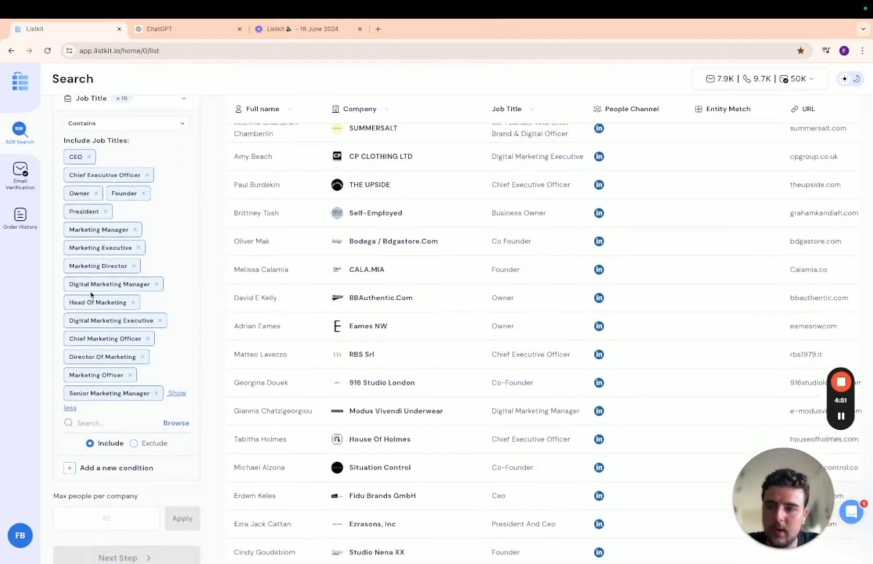
# Step: Add Head Of Growth, Ecommerce and E-Commerce as included job titles
pyautogui.scroll(-1, 92, 295)
pyautogui.write('head of')
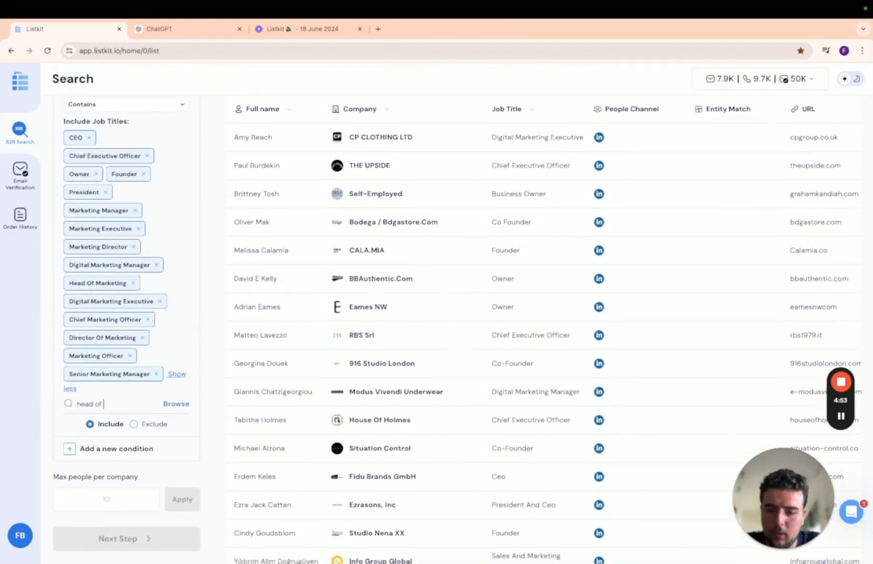
pyautogui.write(' growth')
pyautogui.press('Return')
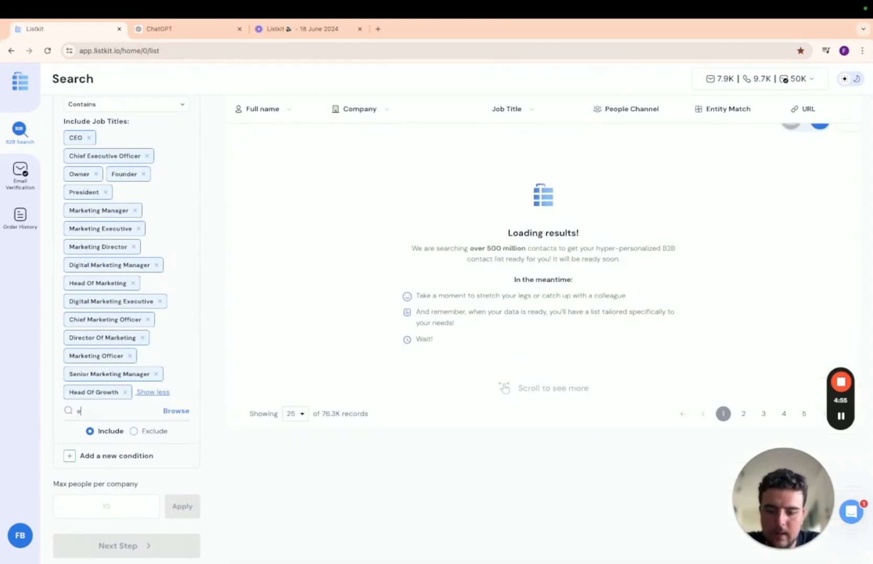
pyautogui.write('ecommerce')
pyautogui.press('Return')
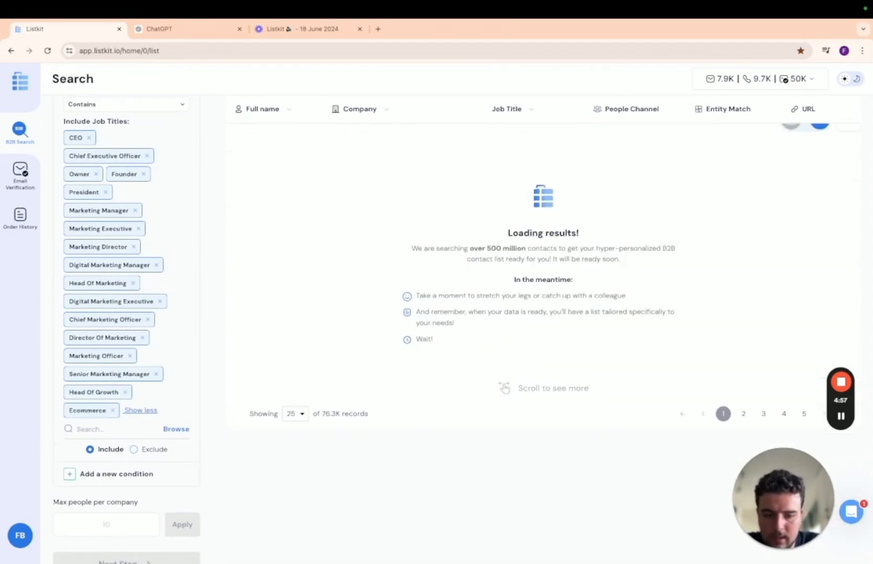
pyautogui.write('e-commerce')
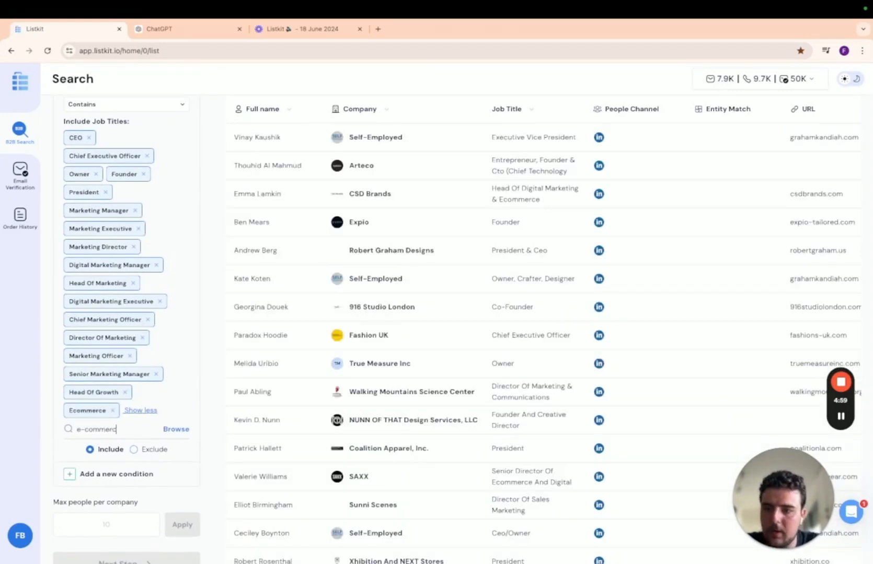
pyautogui.press('Return')
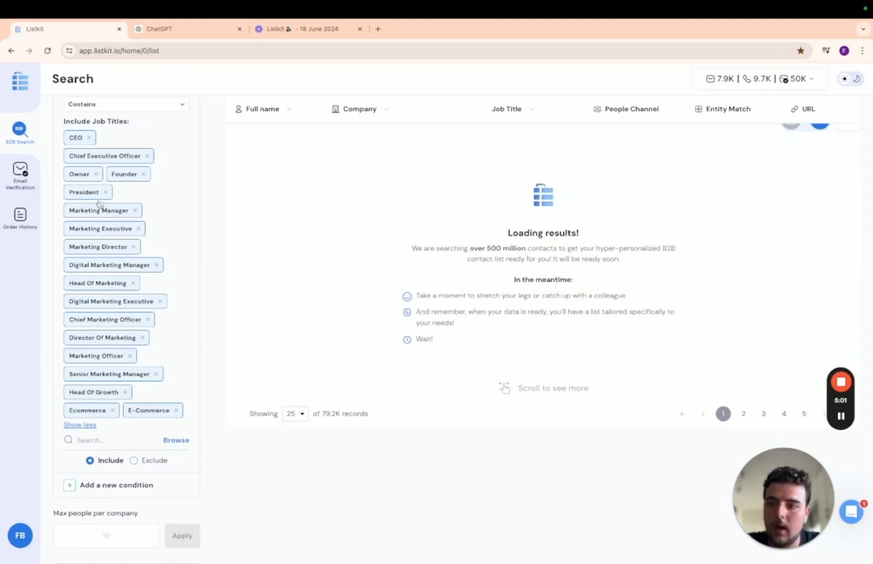
# Step: Set the company keywords filter to exclude, and exclude the keywords Wholesale and Wholesaling
pyautogui.scroll(4, 102, 204)
pyautogui.moveTo(767, 506)
pyautogui.mouseDown()
pyautogui.moveTo(766, 118)
pyautogui.moveTo(704, 80)
pyautogui.moveTo(388, 79)
pyautogui.moveTo(765, 163)
pyautogui.moveTo(767, 508)
pyautogui.mouseUp()
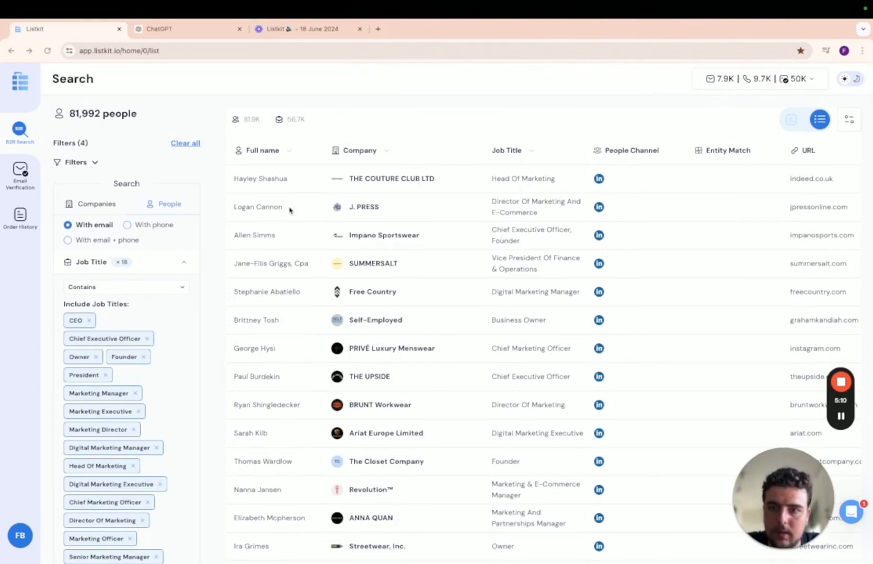
pyautogui.scroll(-2, 567, 292)
pyautogui.scroll(2, 175, 323)
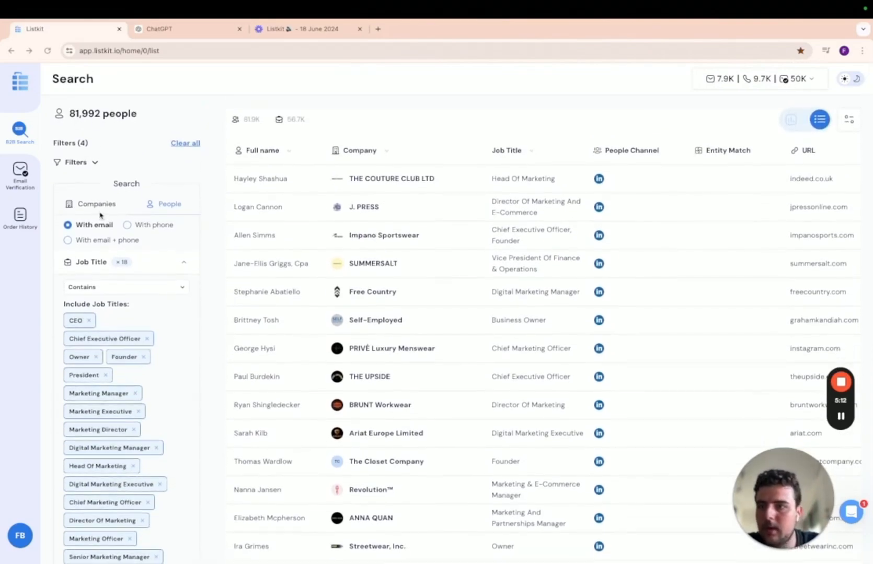
pyautogui.scroll(-10, 100, 215)
pyautogui.click(132, 386)
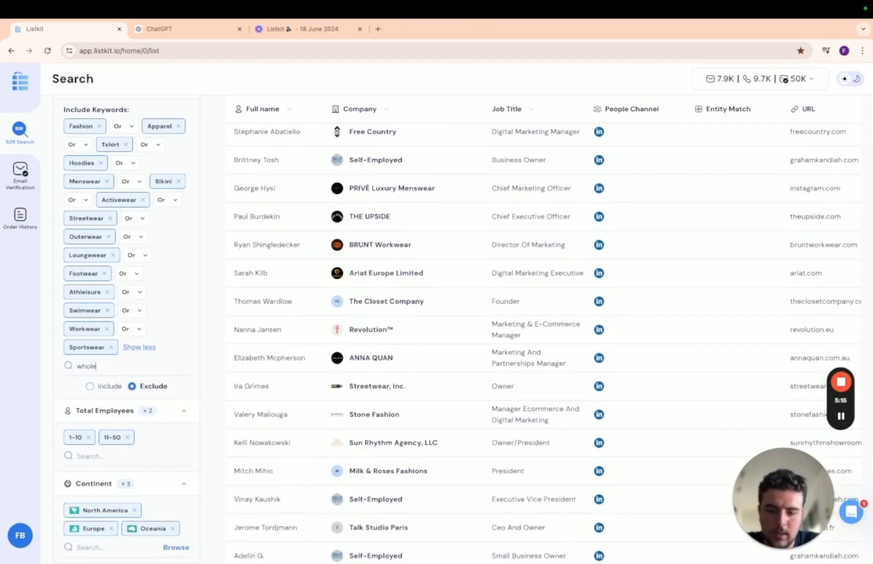
pyautogui.press('Return')
pyautogui.write('who')
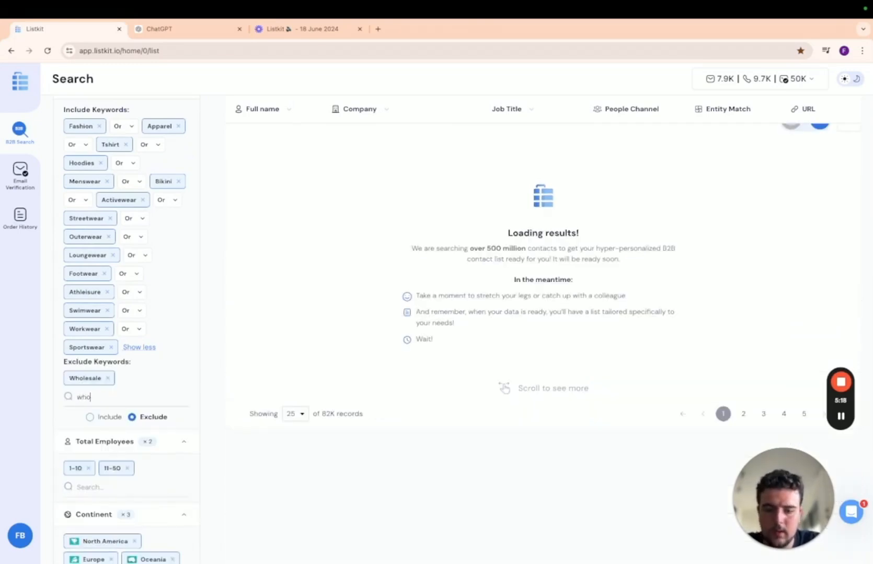
pyautogui.write('lesaling')
pyautogui.press('Return')
# Step: Exclude the keyword Wholesalers and remove the misspelled "Wholsalers" entry from the excluded keywords
pyautogui.write('w')
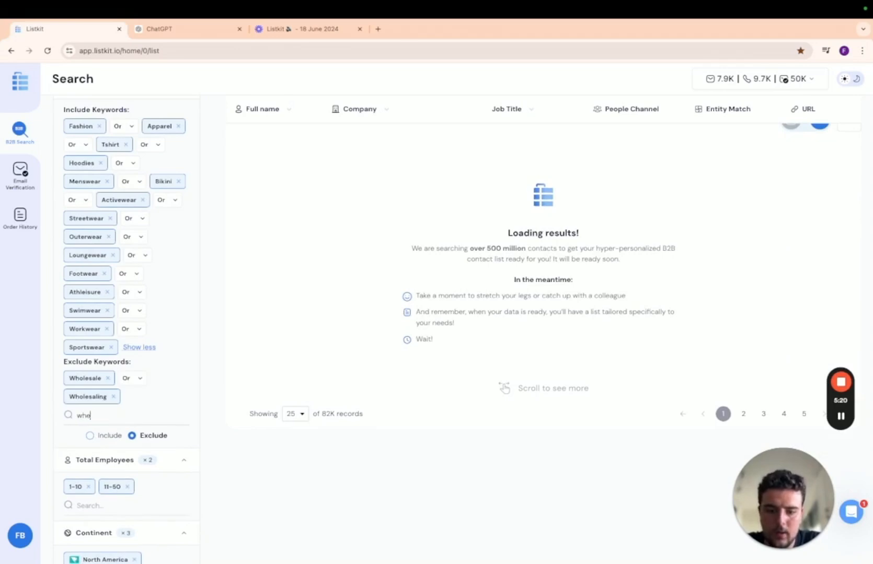
pyautogui.write('he')
pyautogui.write('le')
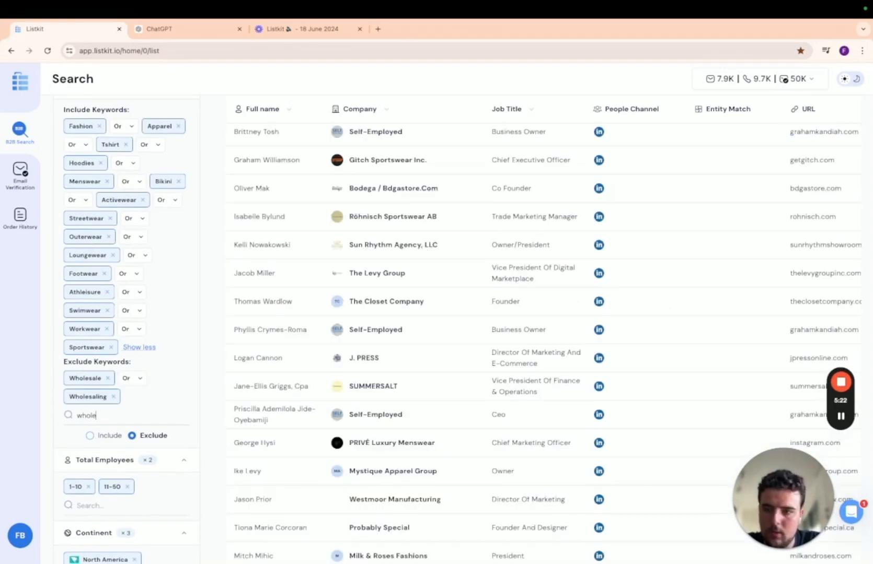
pyautogui.write('alers')
pyautogui.press('Return')
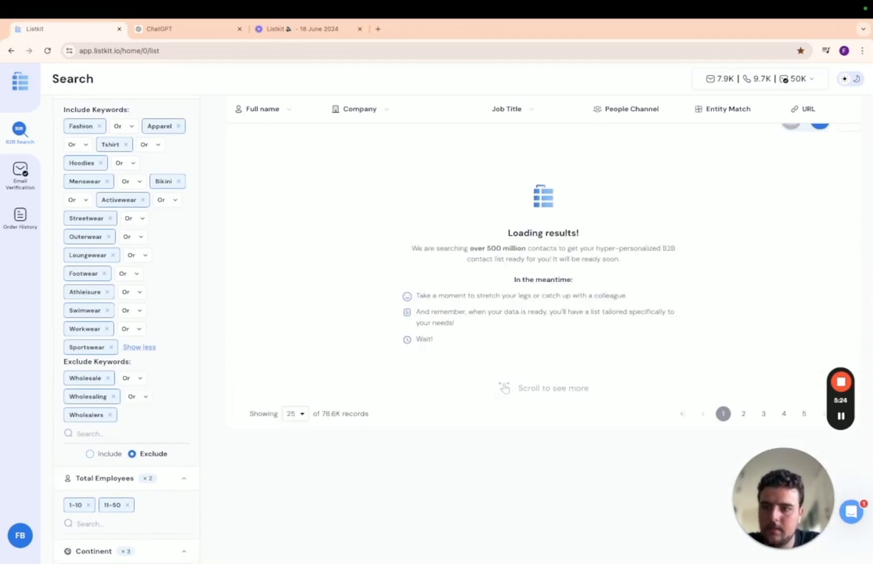
pyautogui.write('wholesal')
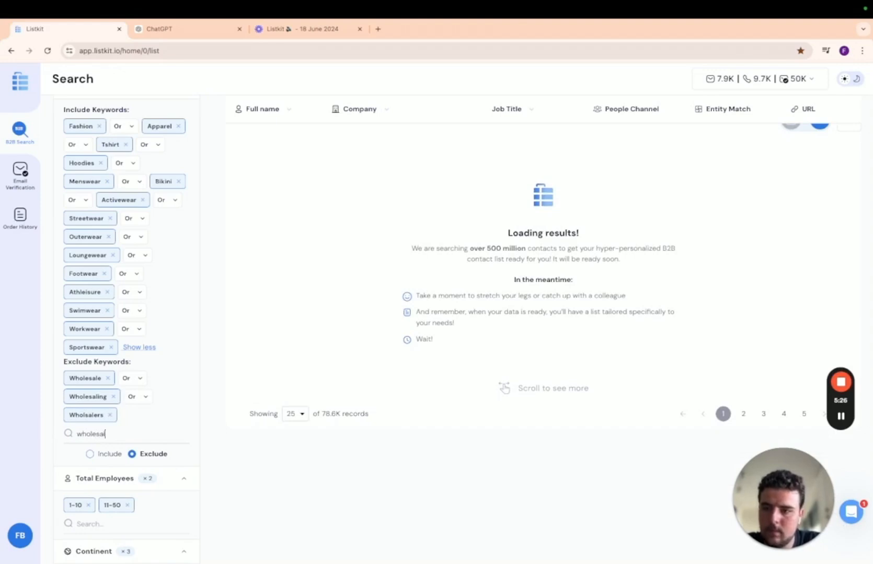
pyautogui.write('ers')
pyautogui.press('Return')
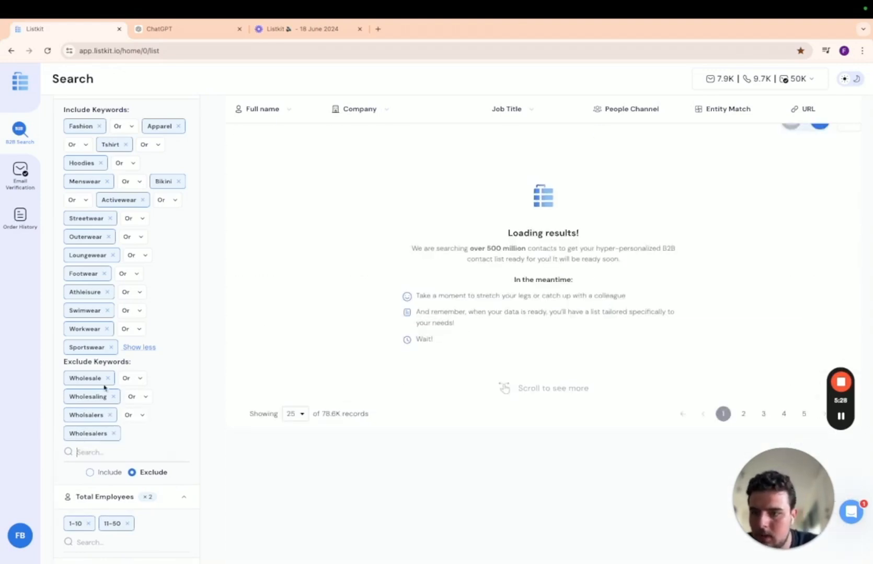
pyautogui.click(110, 416)
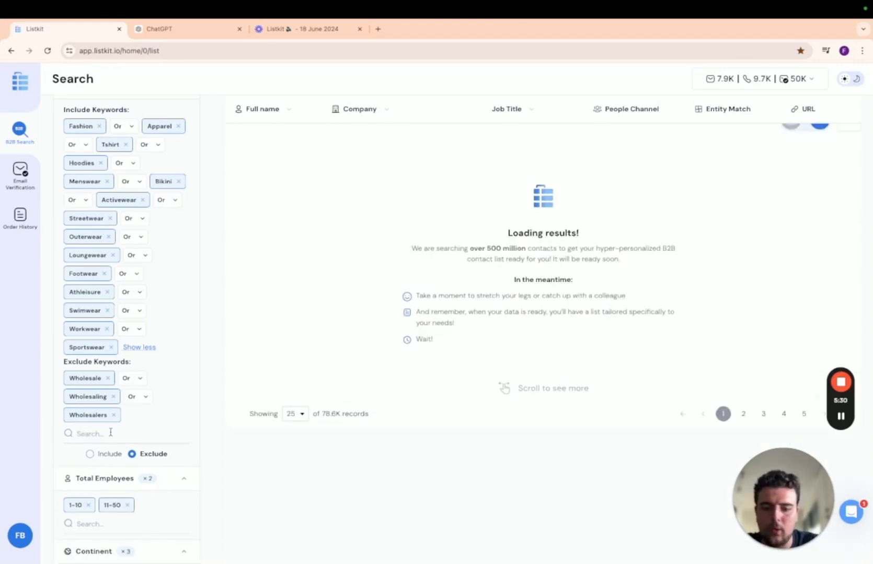
# Step: Add Private Label and "Manufactring" to the excluded company keywords
pyautogui.click(110, 432)
pyautogui.write('priva')
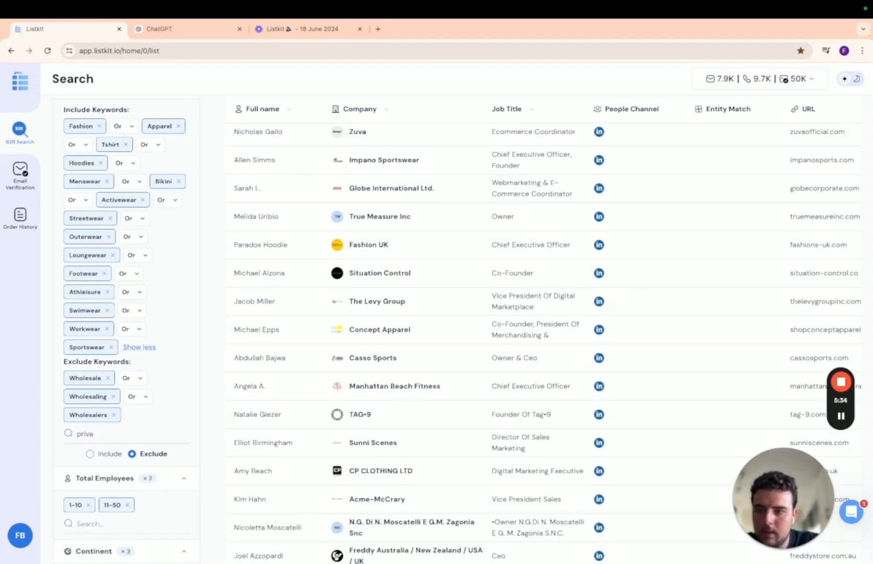
pyautogui.write('te label')
pyautogui.press('Return')
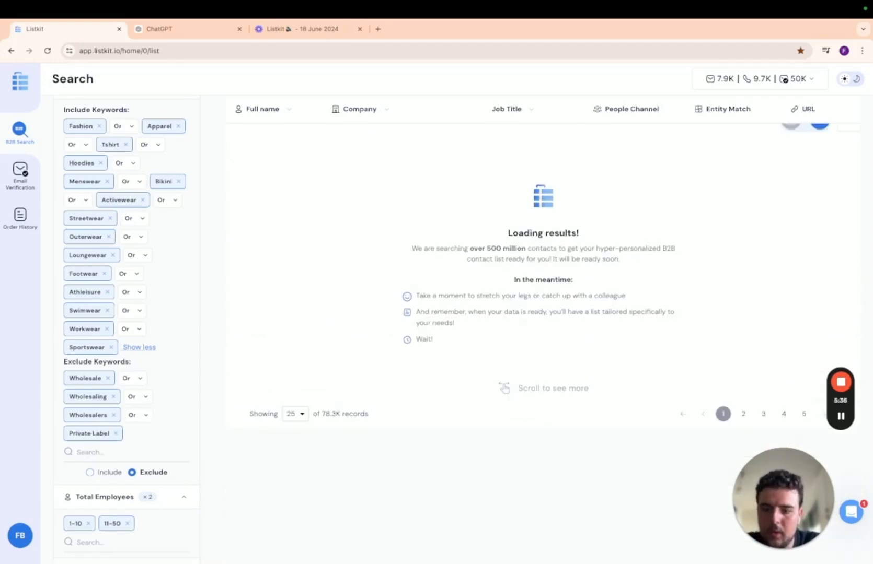
pyautogui.write('manufac')
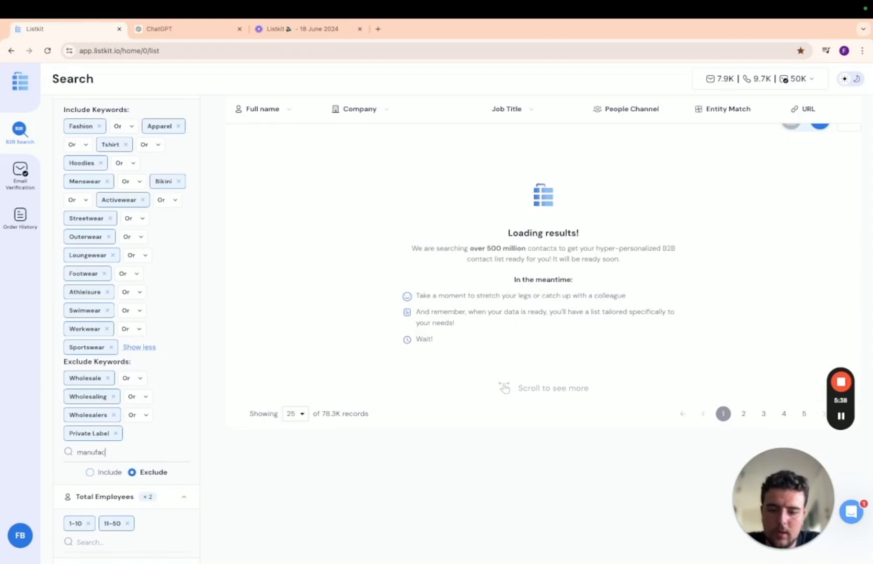
pyautogui.write('tiu')
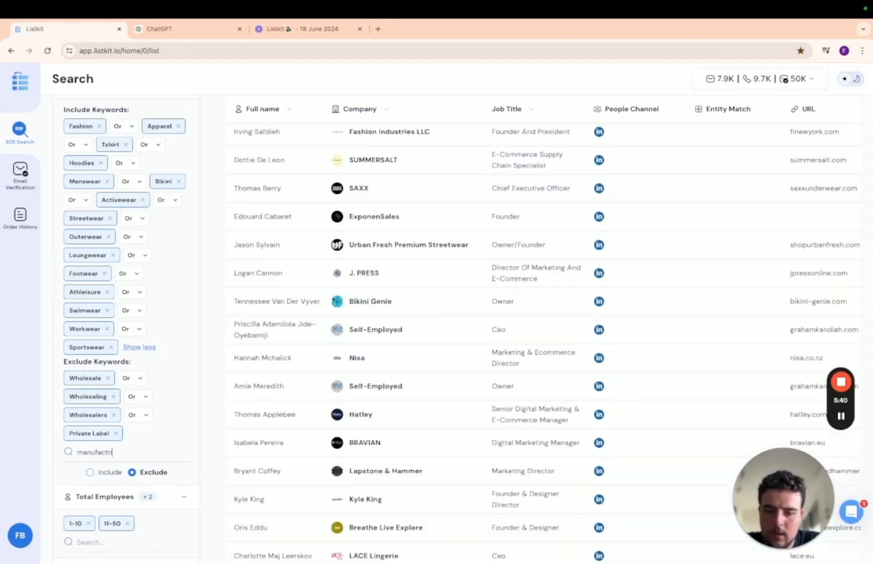
pyautogui.write('ng')
pyautogui.press('Return')
# Step: Add Agency, Marketing and Ads to the excluded company keywords
pyautogui.write('agenc')
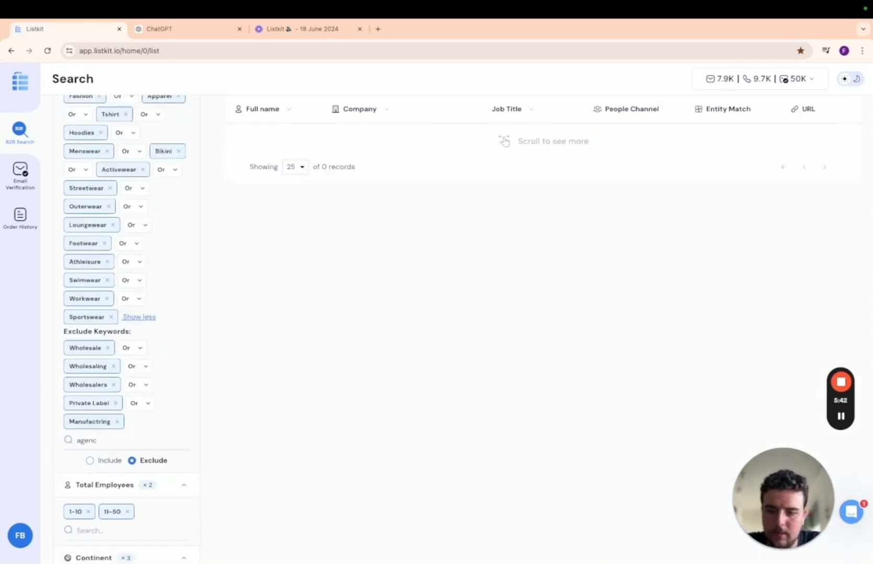
pyautogui.write('y')
pyautogui.press('Return')
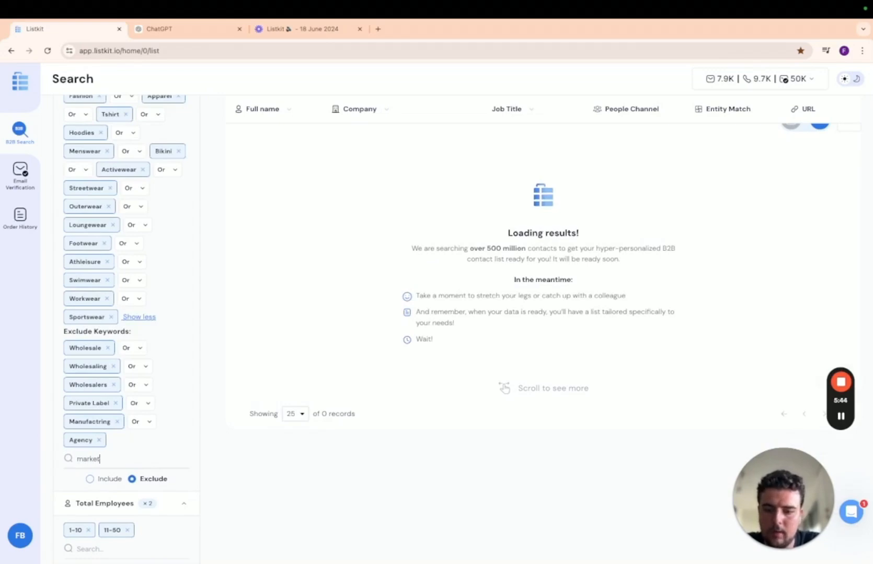
pyautogui.press('Return')
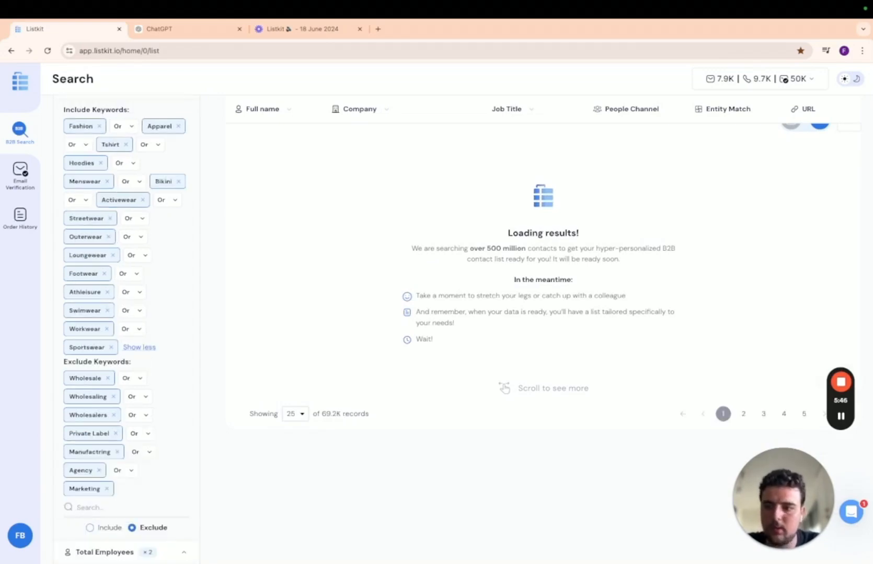
pyautogui.write('ads')
pyautogui.press('Return')
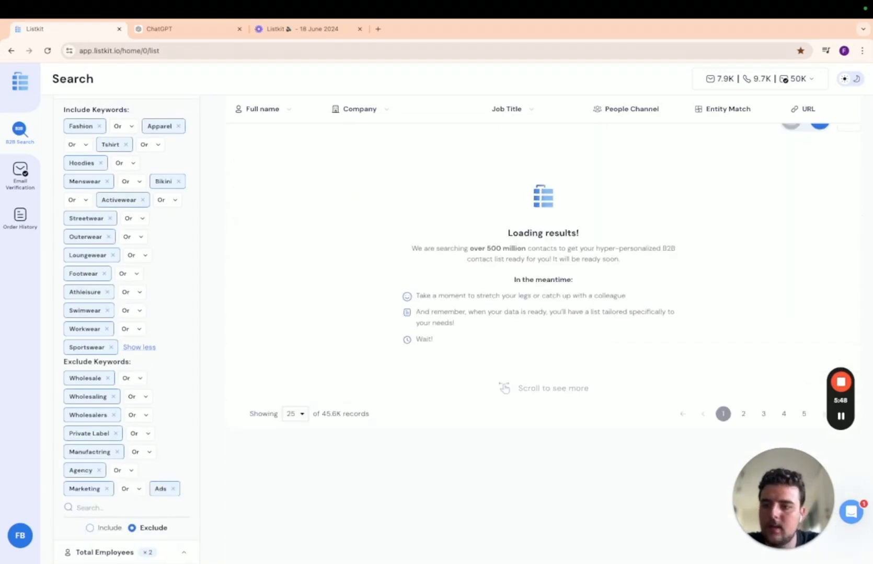
# Step: Add Producing and Manufacture to the excluded company keywords
pyautogui.scroll(-1, 101, 408)
pyautogui.write('produ')
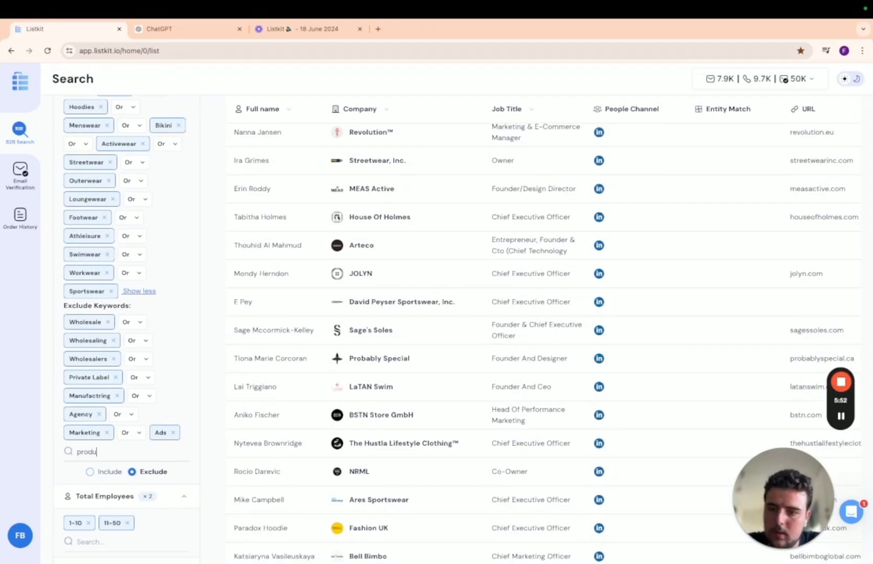
pyautogui.write('cing')
pyautogui.press('Return')
pyautogui.scroll(-1, 108, 417)
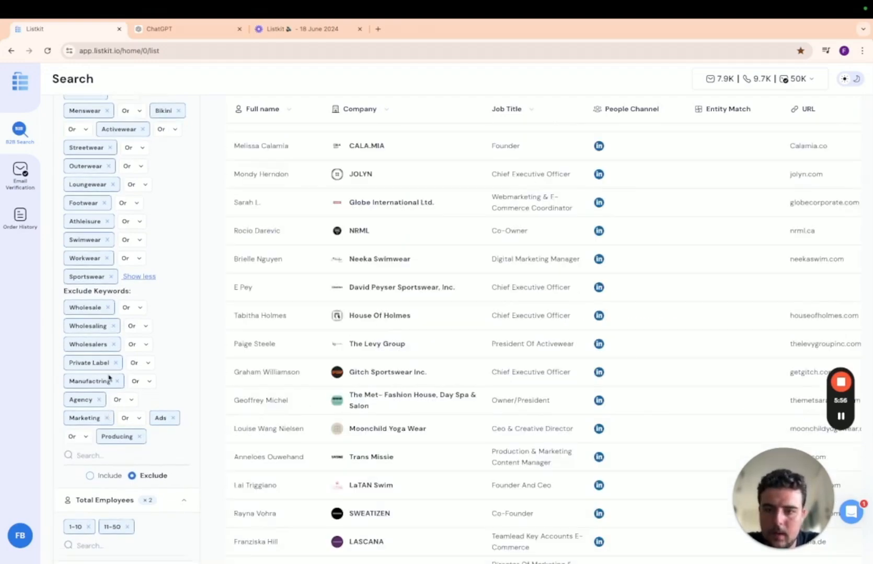
pyautogui.write('manufacture')
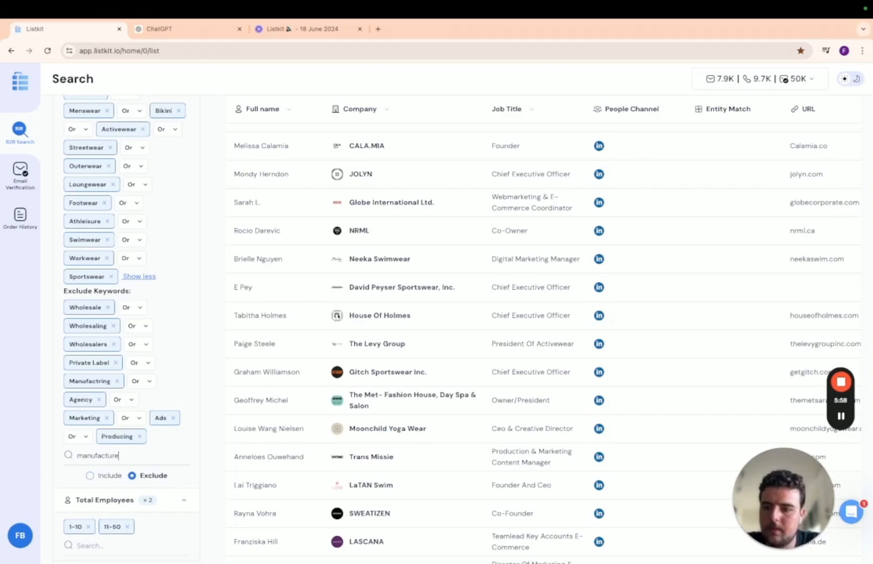
pyautogui.press('Return')
# Step: Switch the search results from the contact list to the data visualization view
pyautogui.scroll(5, 191, 352)
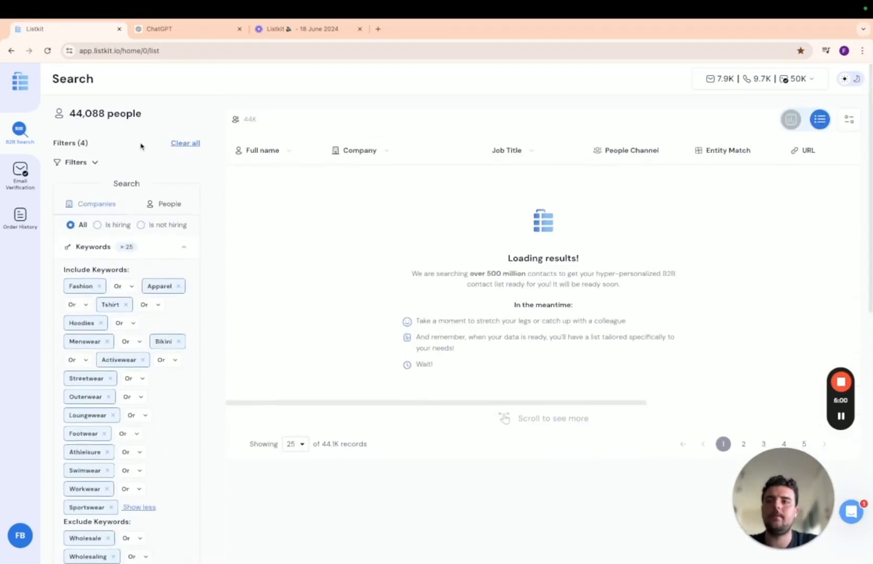
pyautogui.doubleClick(91, 114)
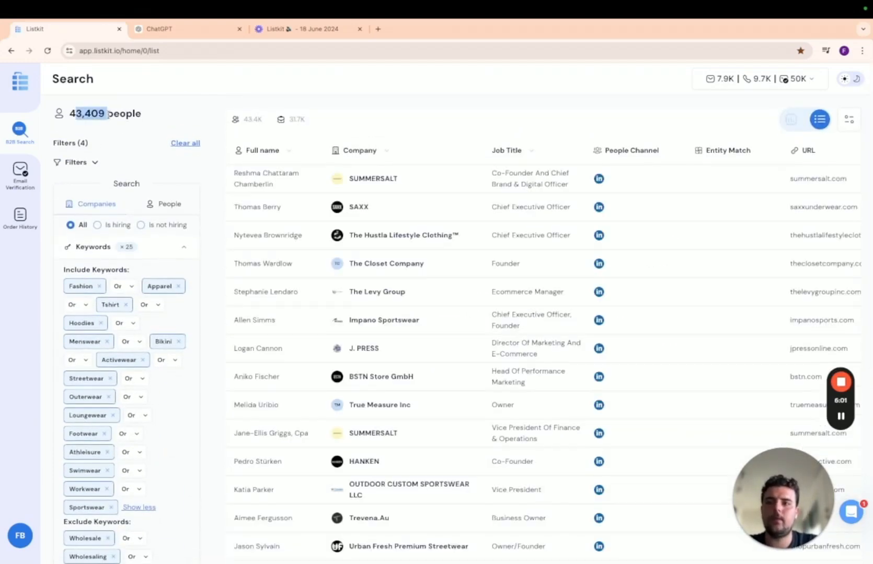
pyautogui.click(790, 119)
pyautogui.scroll(-2, 417, 321)
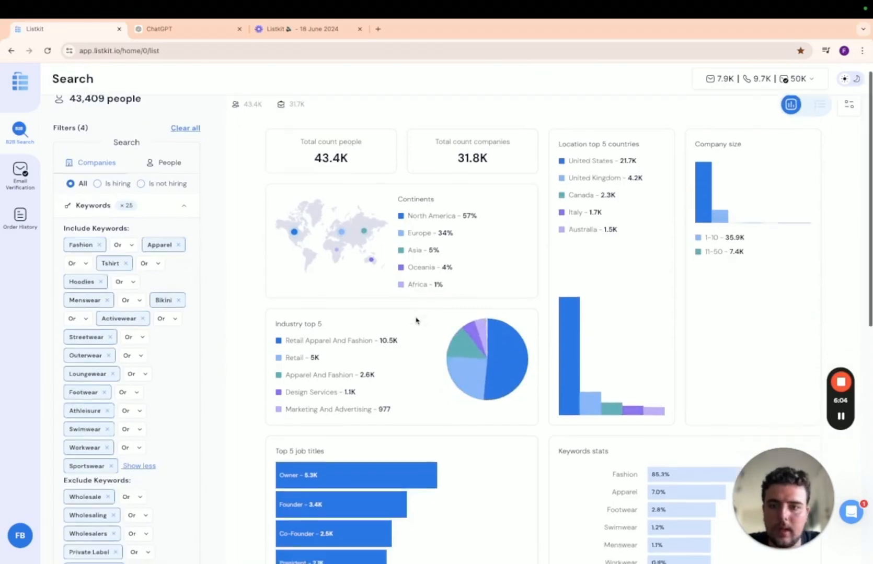
pyautogui.scroll(2, 300, 360)
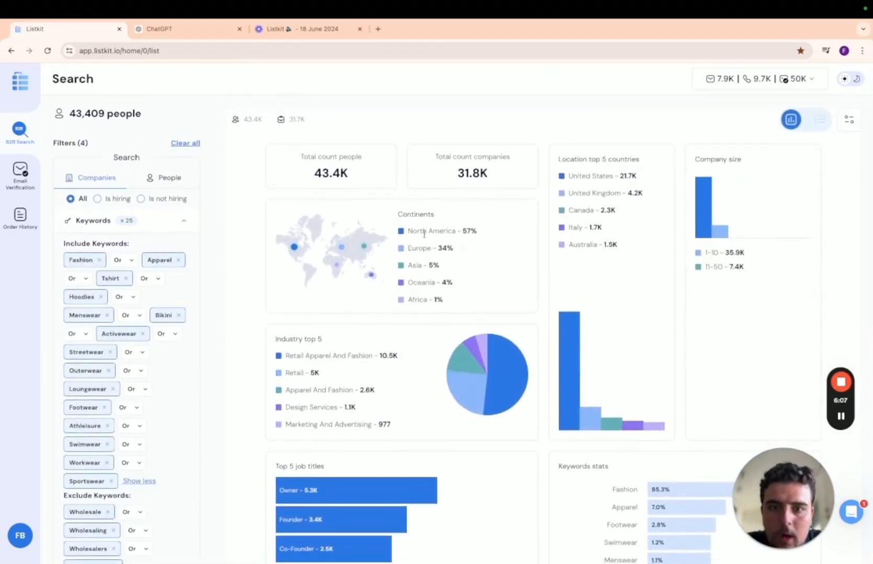
# Step: Examine the continents breakdown of the results, including the shares for Asia and Africa
pyautogui.moveTo(397, 217); pyautogui.dragTo(444, 219)
pyautogui.click(440, 218)
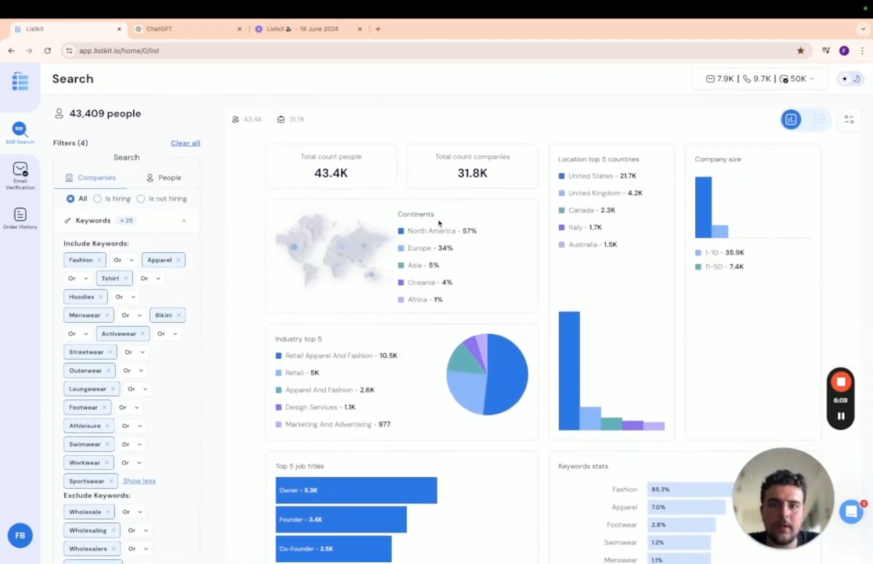
pyautogui.moveTo(407, 267); pyautogui.dragTo(429, 267)
pyautogui.moveTo(412, 301); pyautogui.dragTo(432, 301)
pyautogui.scroll(-1, 428, 312)
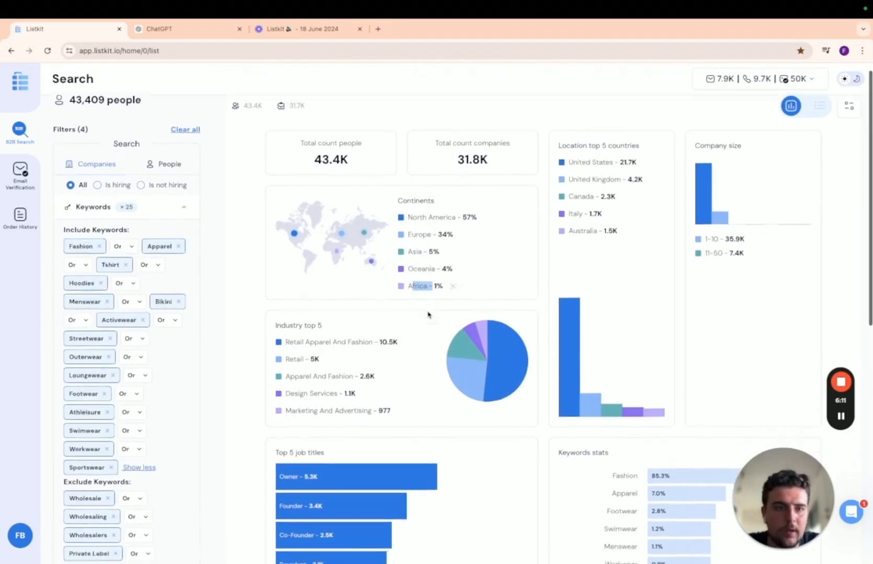
pyautogui.scroll(2, 428, 313)
pyautogui.click(790, 123)
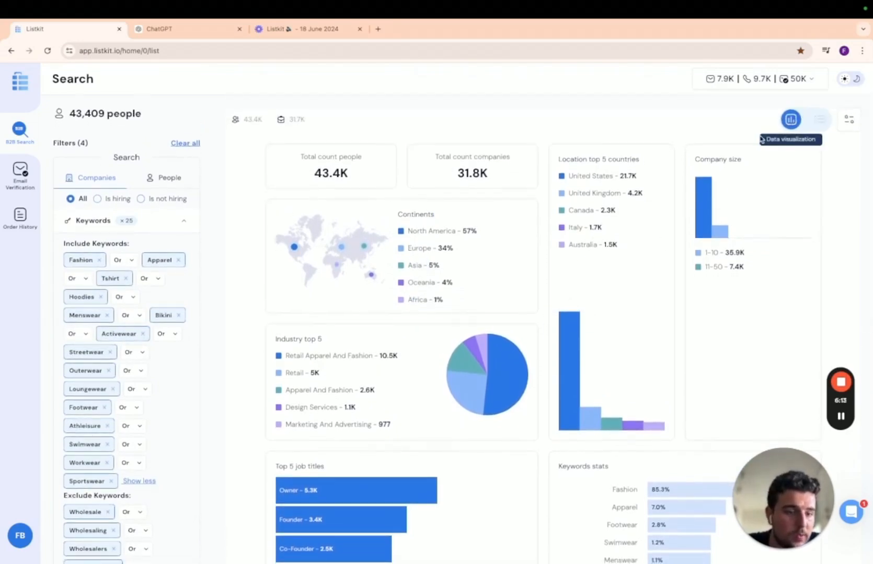
pyautogui.scroll(-3, 399, 166)
pyautogui.scroll(3, 398, 166)
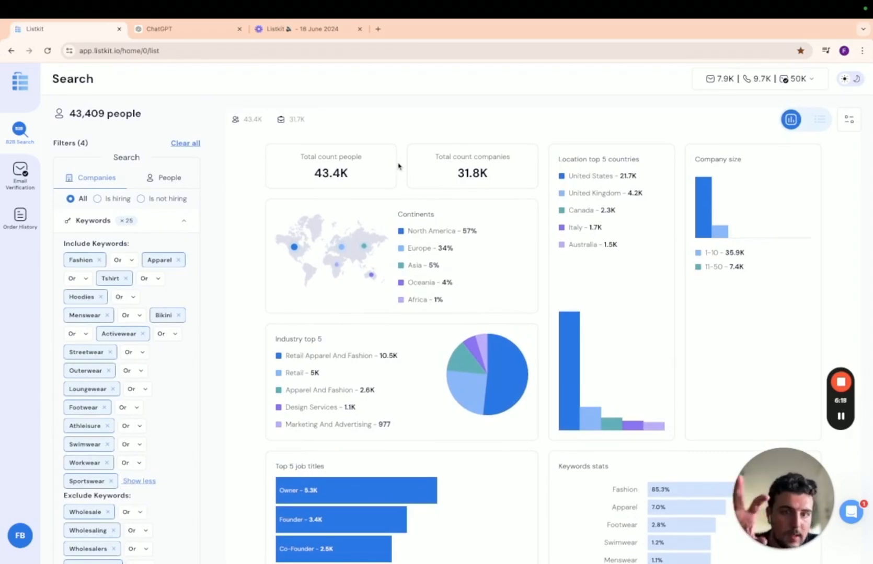
pyautogui.scroll(-1, 398, 166)
pyautogui.scroll(1, 417, 268)
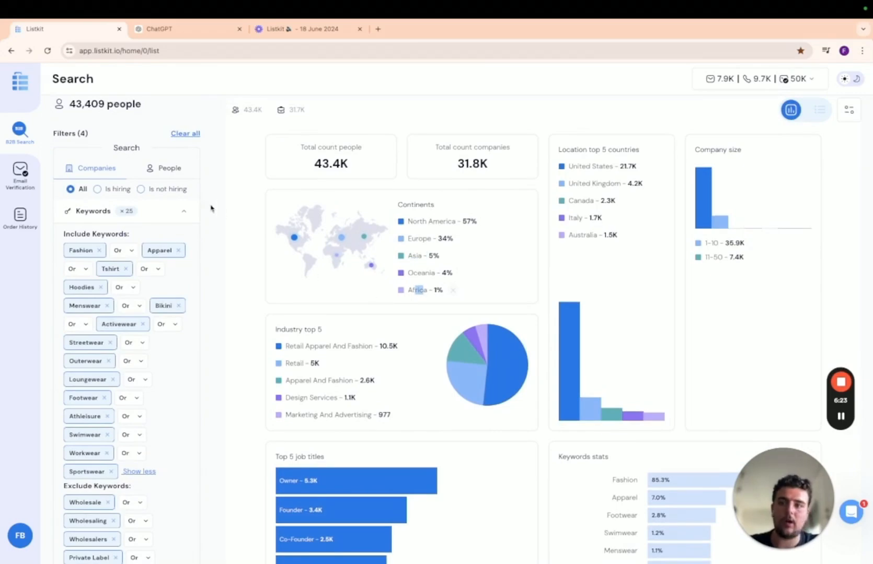
# Step: Compare the company Continent filter with the continent and top-country breakdowns of the results
pyautogui.scroll(-7, 211, 209)
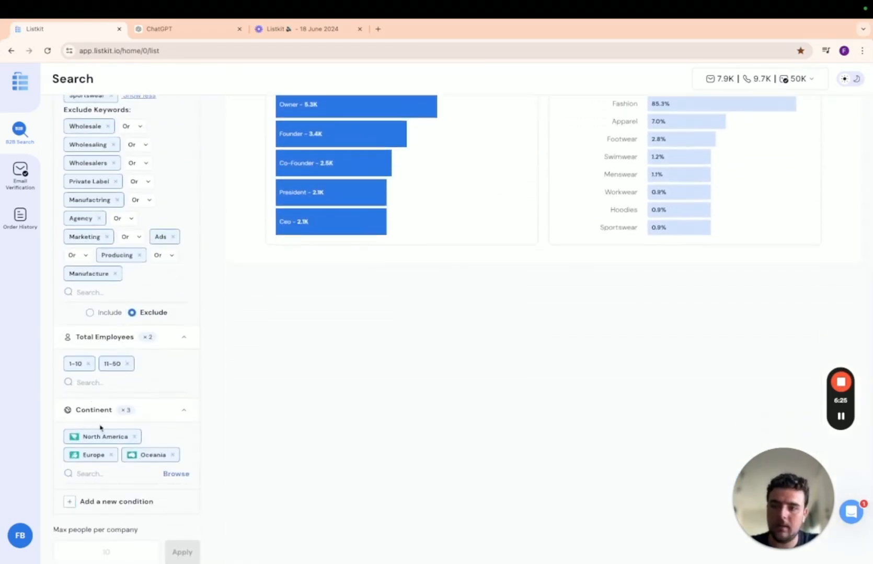
pyautogui.scroll(7, 284, 435)
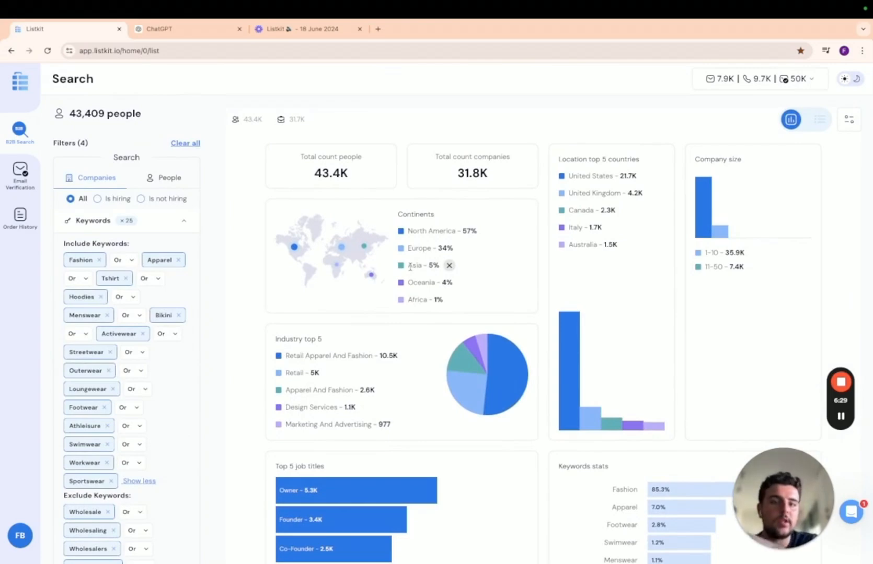
pyautogui.moveTo(569, 178); pyautogui.dragTo(597, 177)
pyautogui.click(586, 177)
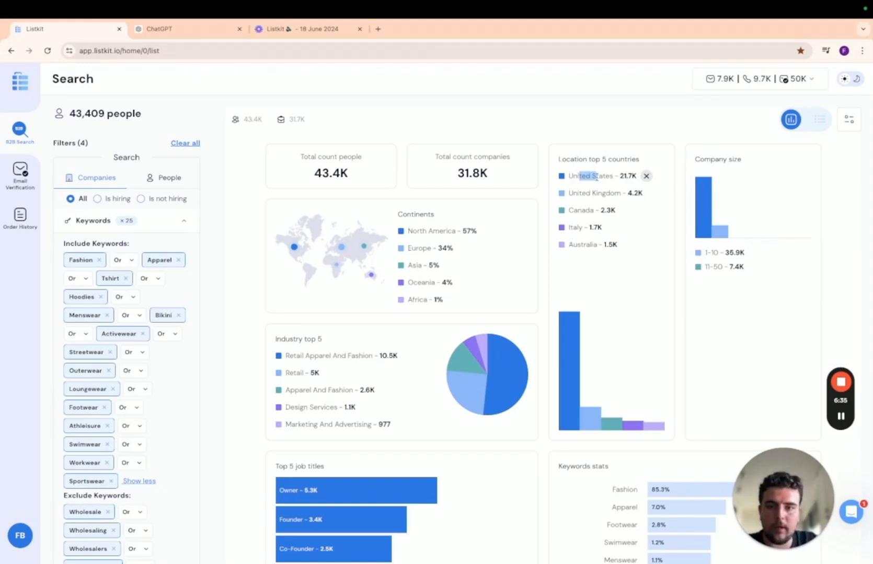
pyautogui.moveTo(412, 266); pyautogui.dragTo(427, 265)
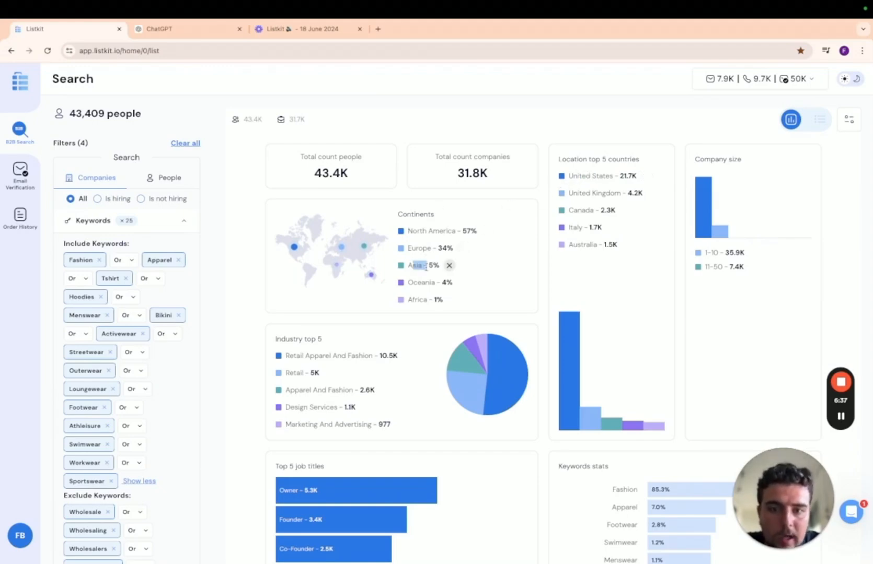
pyautogui.click(435, 281)
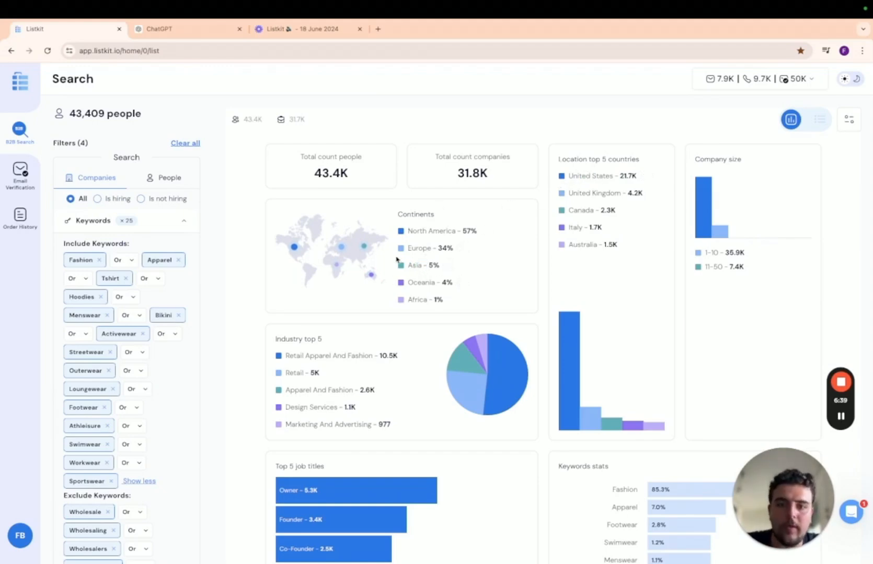
# Step: Add a Continent condition to the people filters and include Europe
pyautogui.click(178, 183)
pyautogui.scroll(-5, 168, 237)
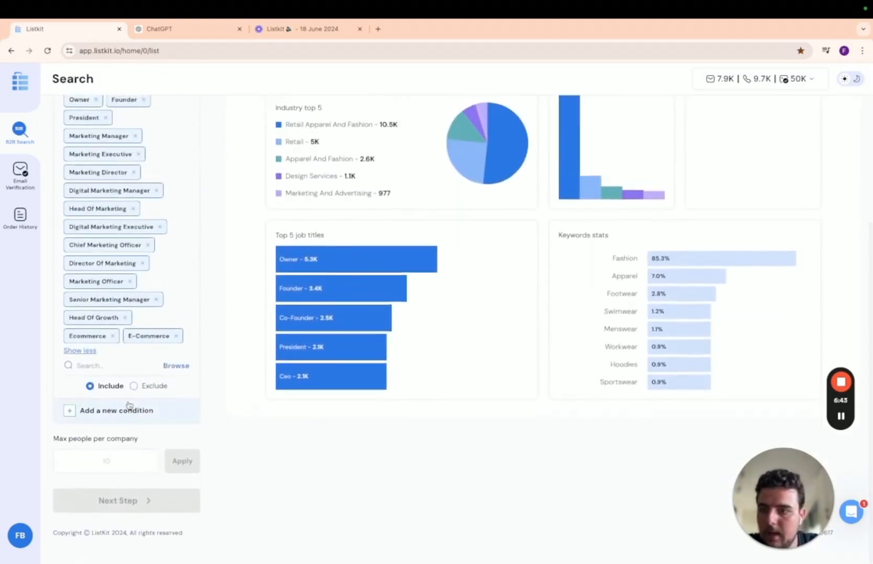
pyautogui.click(129, 410)
pyautogui.scroll(-1, 113, 507)
pyautogui.click(101, 553)
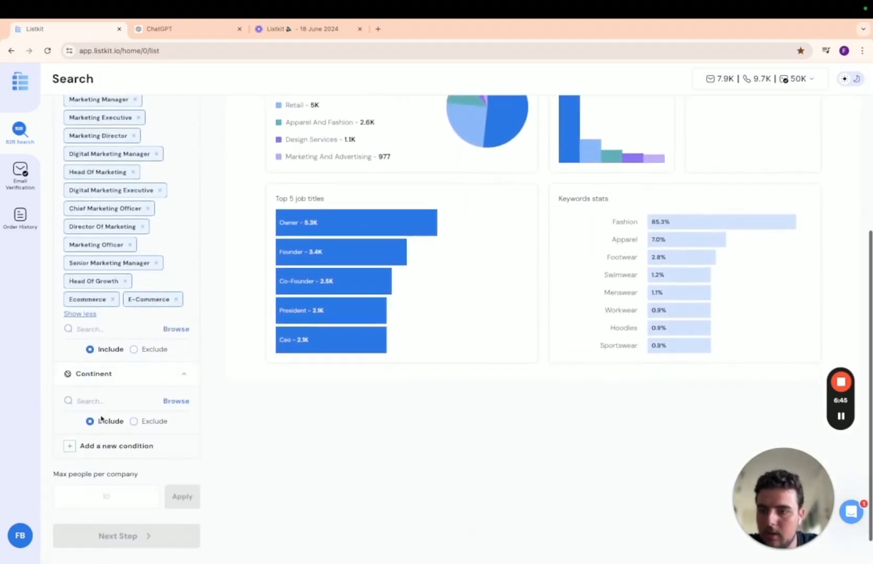
pyautogui.click(105, 405)
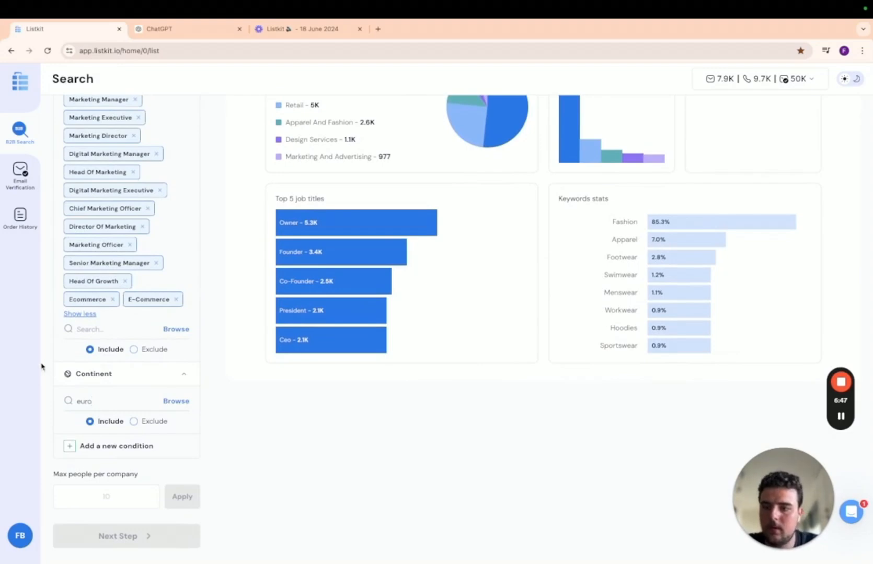
pyautogui.click(112, 424)
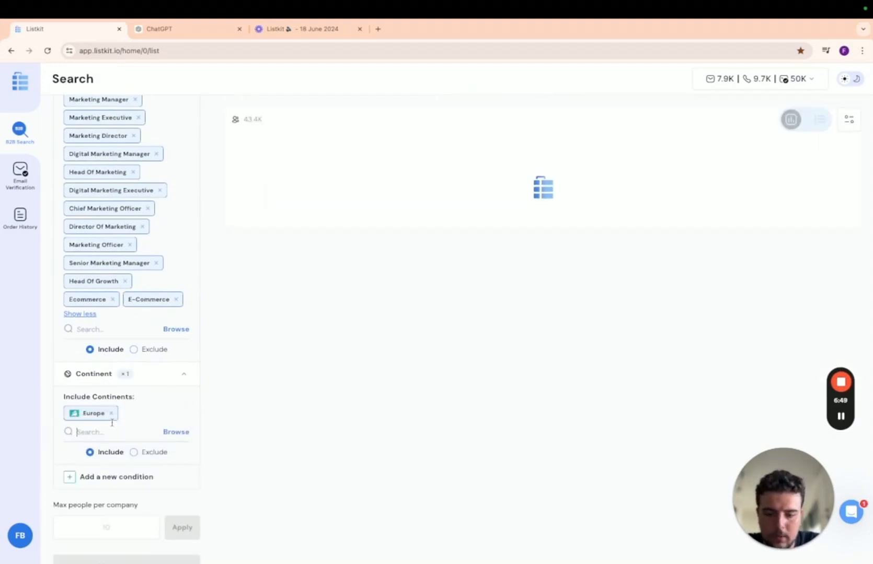
# Step: Include North America and Oceania in the people Continent condition
pyautogui.write('north')
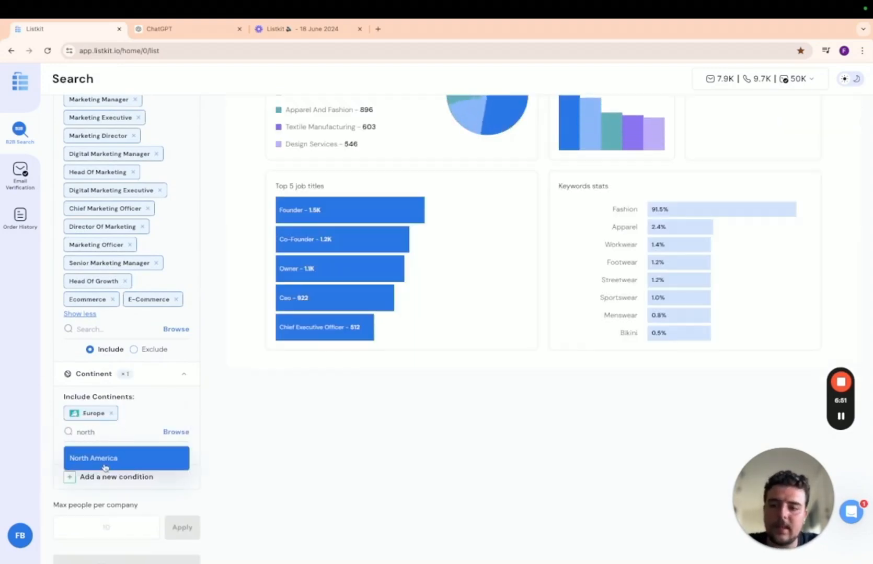
pyautogui.click(100, 458)
pyautogui.write('ocea')
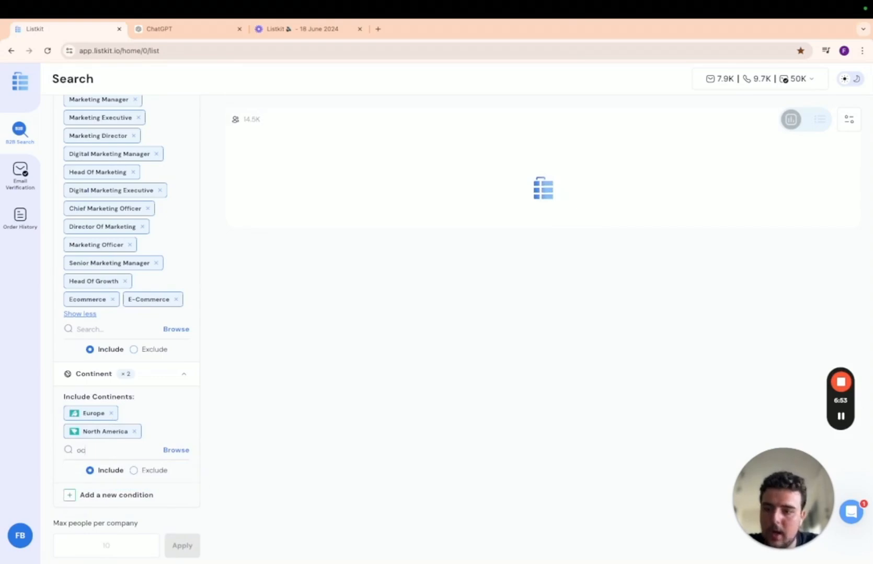
pyautogui.click(117, 476)
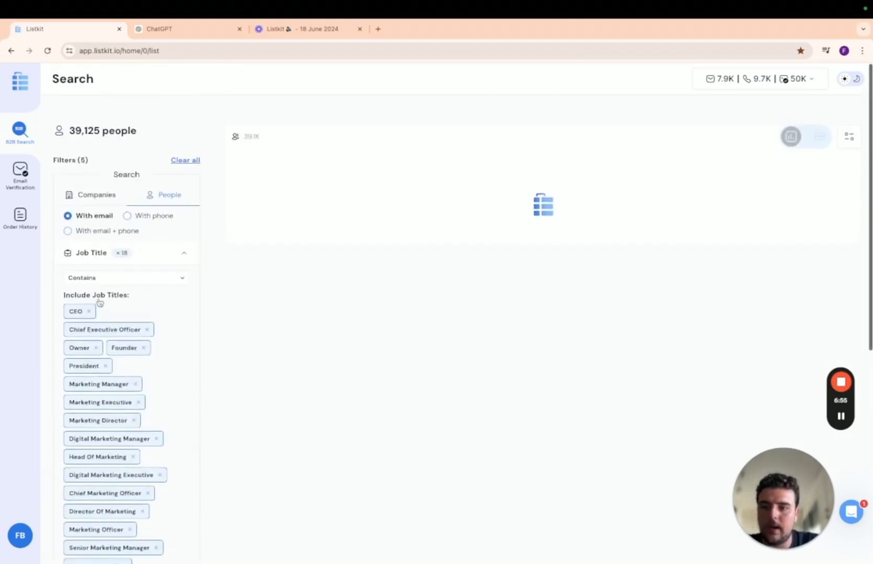
# Step: Return to the company filters and review the updated continent and top-country breakdowns
pyautogui.scroll(-15, 120, 270)
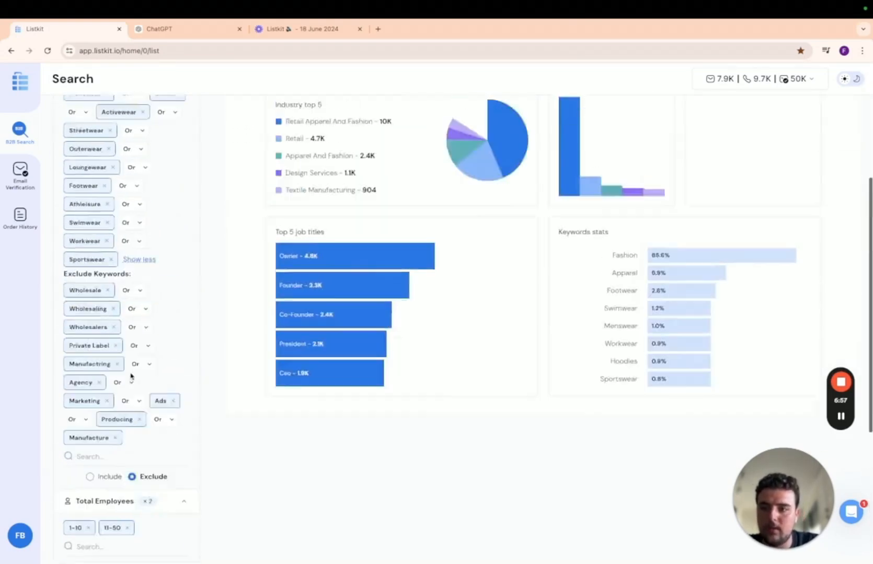
pyautogui.scroll(-10, 139, 306)
pyautogui.scroll(10, 139, 306)
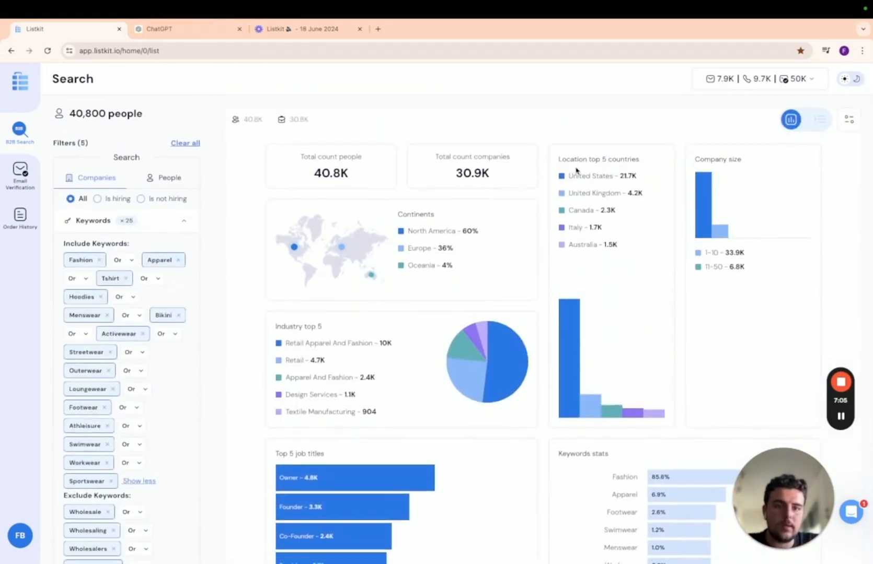
pyautogui.moveTo(569, 176); pyautogui.dragTo(582, 212)
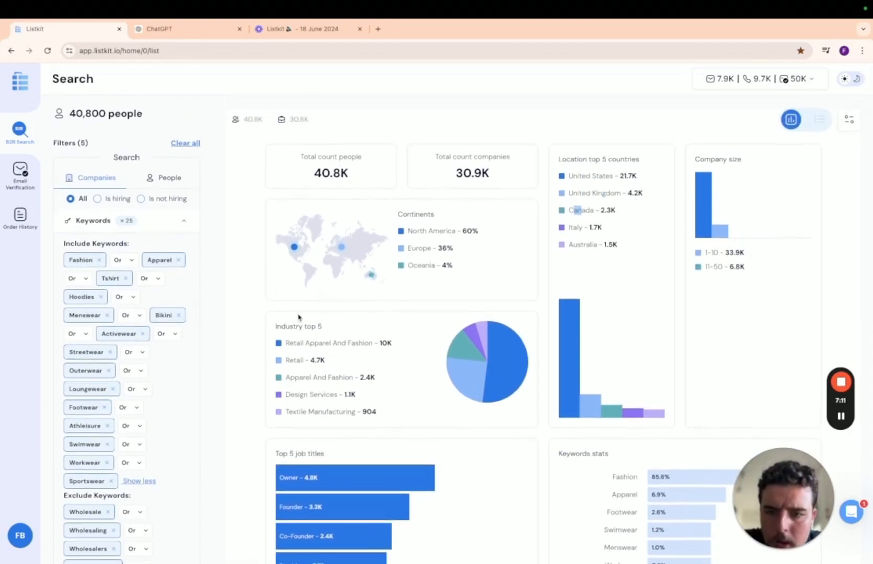
# Step: Exclude the Textile Manufacturing industry directly from the top 5 industries breakdown
pyautogui.scroll(-1, 301, 314)
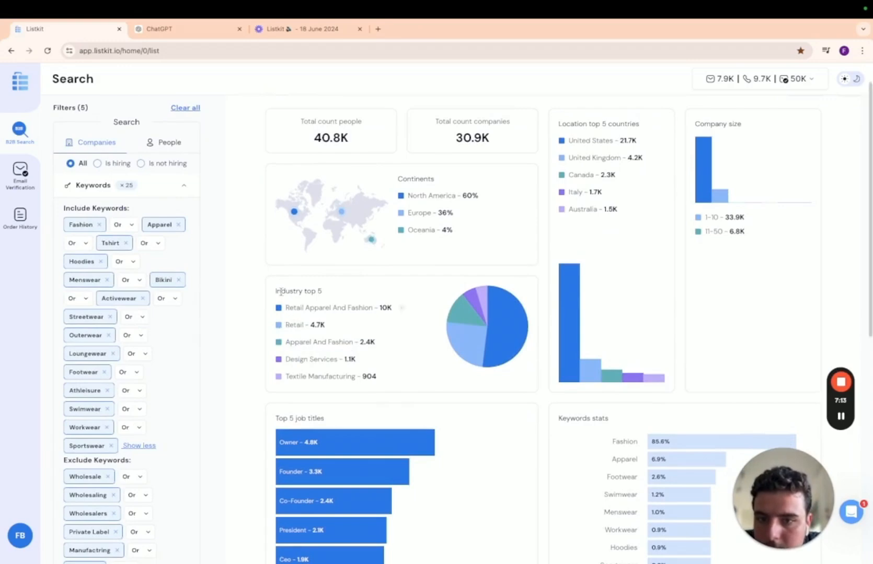
pyautogui.moveTo(276, 292); pyautogui.dragTo(324, 296)
pyautogui.click(306, 301)
pyautogui.scroll(-1, 293, 306)
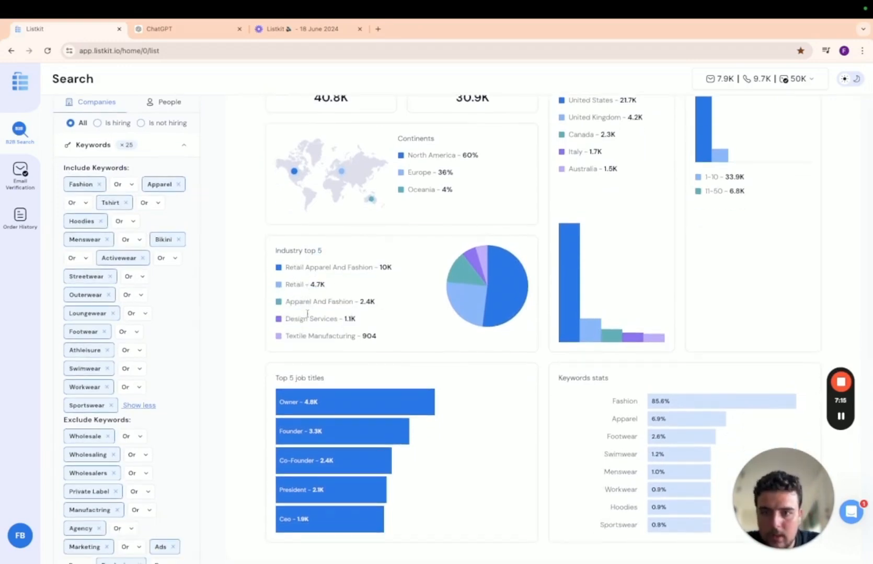
pyautogui.scroll(-1, 314, 324)
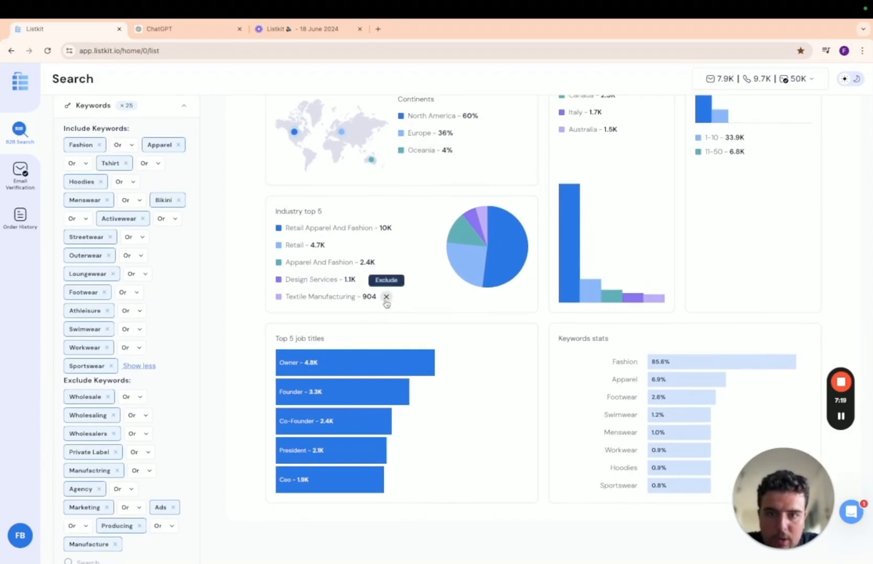
pyautogui.click(386, 298)
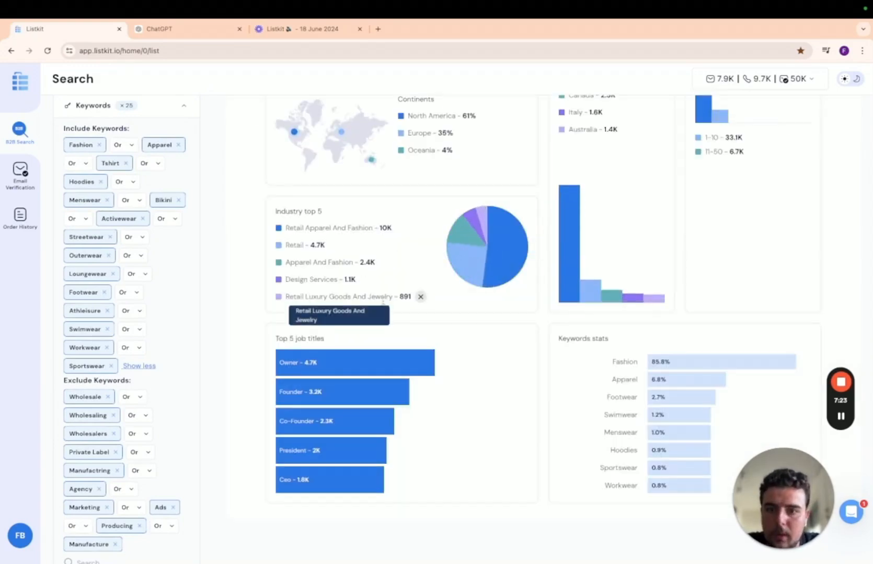
# Step: Examine the Design Services entry in the top 5 industries breakdown
pyautogui.moveTo(298, 279); pyautogui.dragTo(364, 289)
pyautogui.click(290, 279)
pyautogui.click(315, 281)
pyautogui.moveTo(286, 278); pyautogui.dragTo(343, 284)
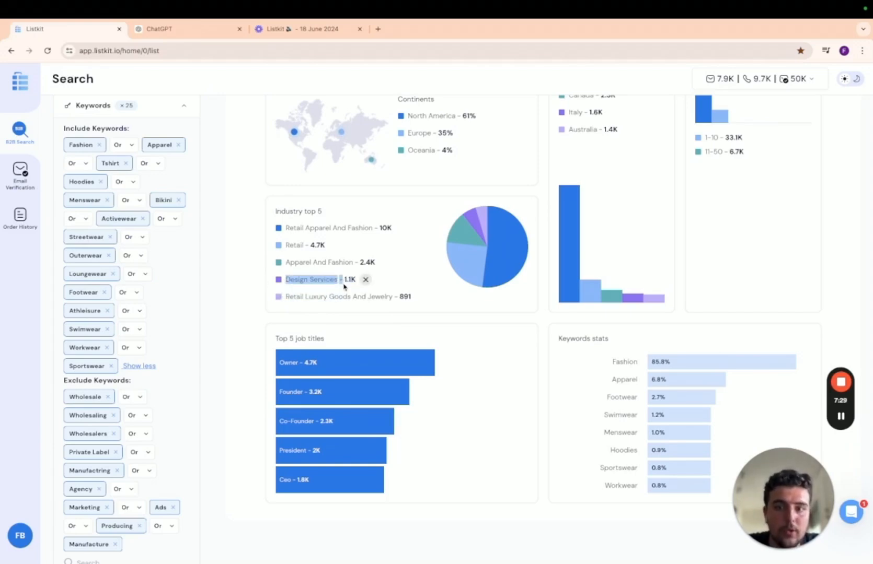
pyautogui.click(293, 283)
pyautogui.moveTo(287, 280); pyautogui.dragTo(352, 283)
pyautogui.click(333, 278)
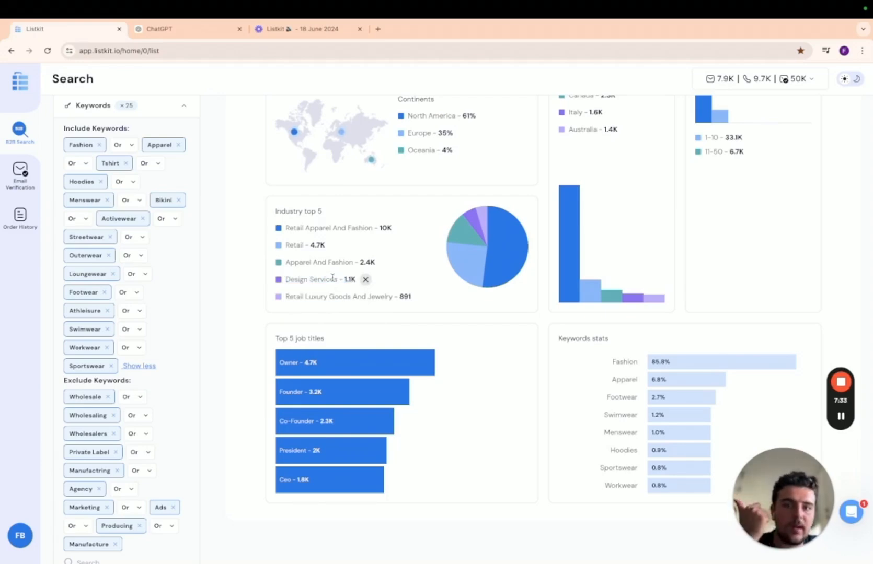
# Step: Add Design Services as an included industry in the company Industries condition
pyautogui.scroll(-2, 279, 282)
pyautogui.scroll(-5, 292, 299)
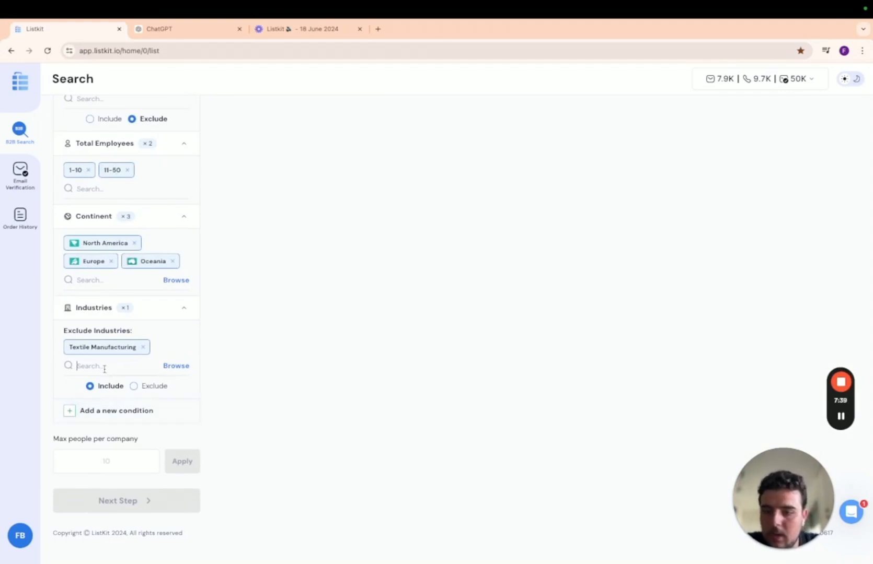
pyautogui.write('des')
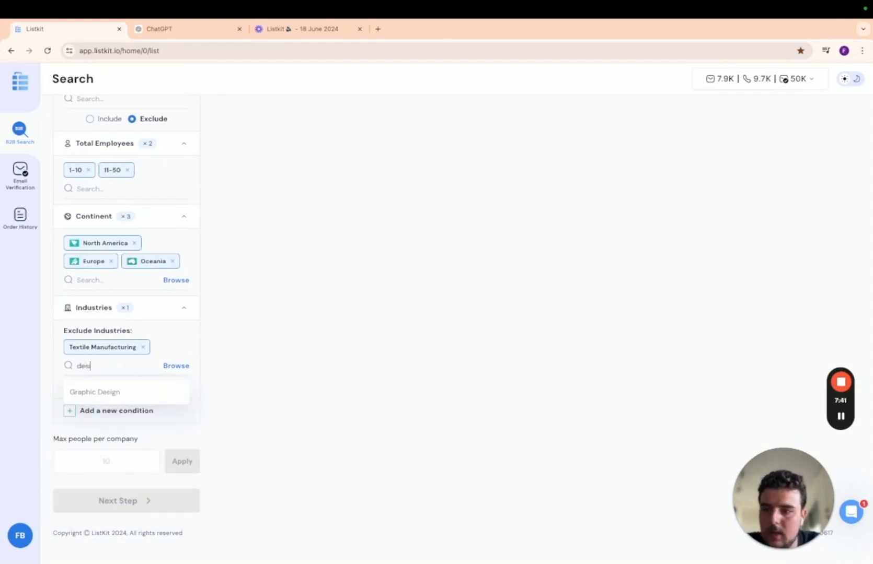
pyautogui.click(83, 415)
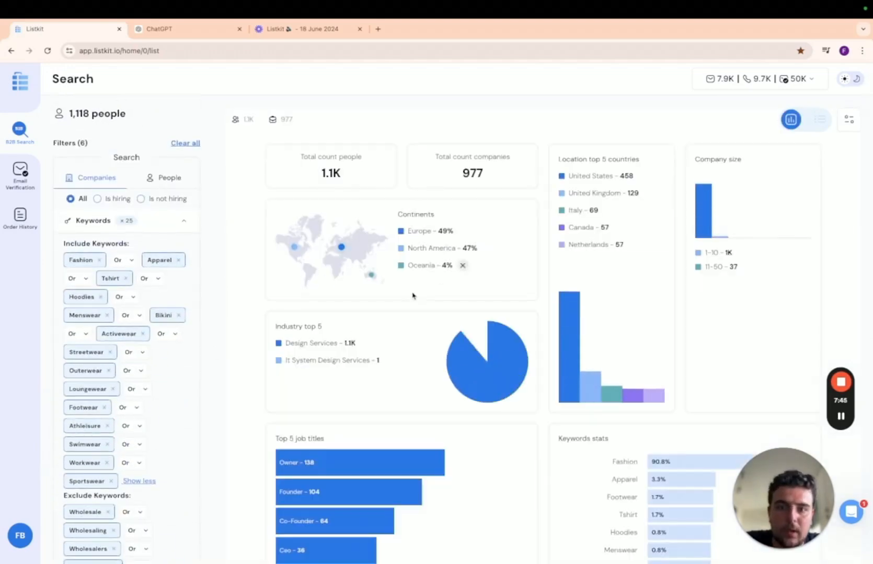
# Step: Show the matching people as a list and open the Ashwood Creative and Luss Studios websites from their records
pyautogui.click(819, 120)
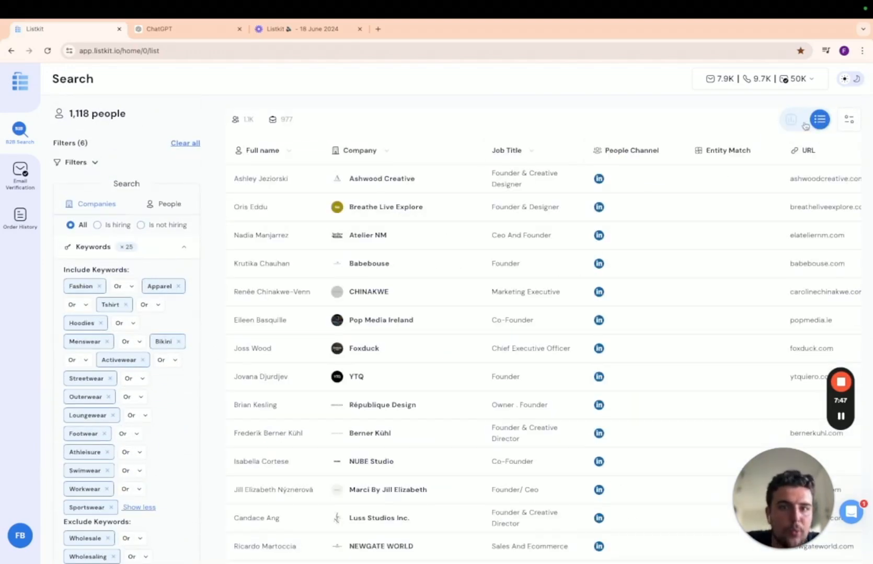
pyautogui.hscroll(3, 666, 204)
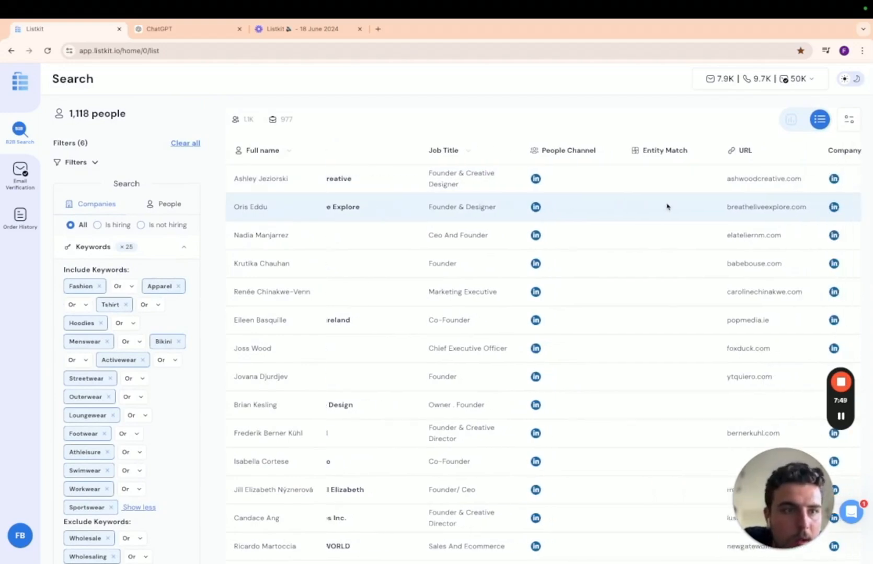
pyautogui.click(755, 178)
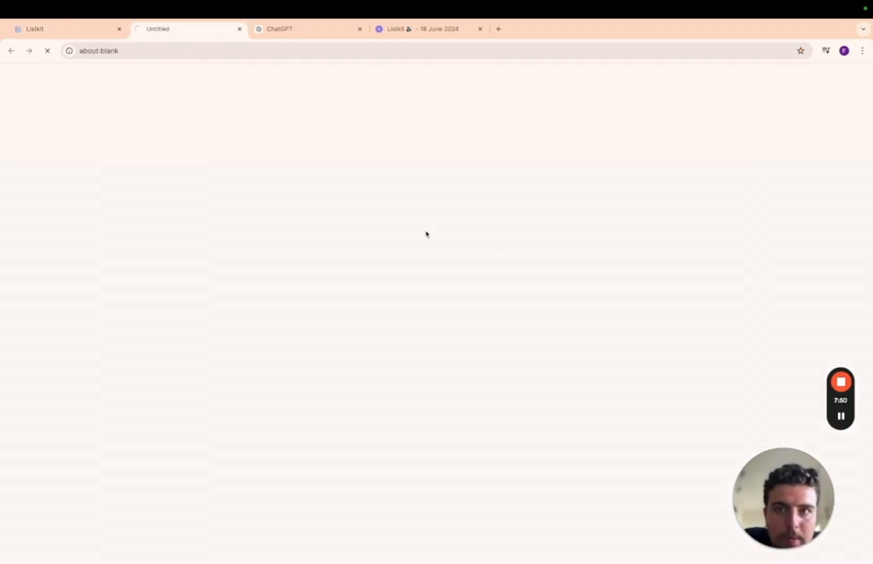
pyautogui.click(71, 30)
pyautogui.scroll(-5, 449, 382)
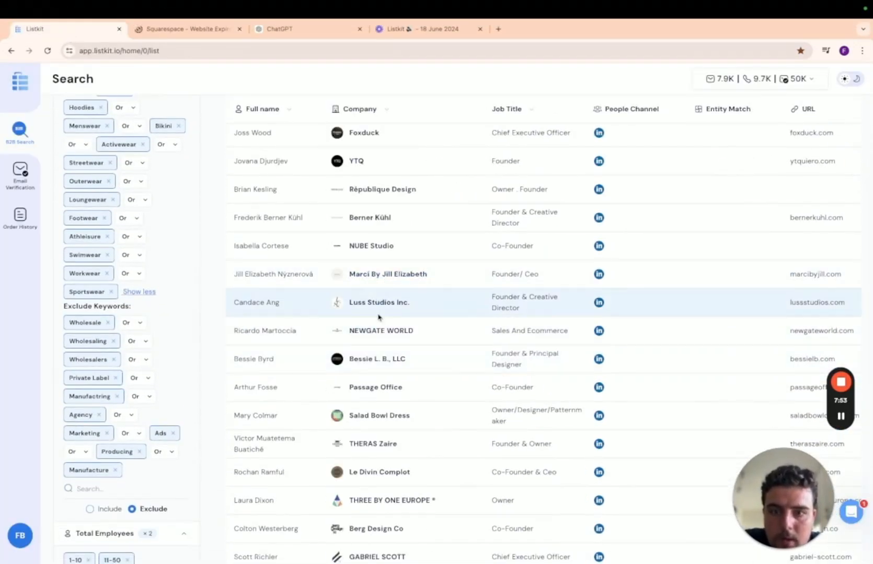
pyautogui.hscroll(1, 732, 313)
pyautogui.click(763, 309)
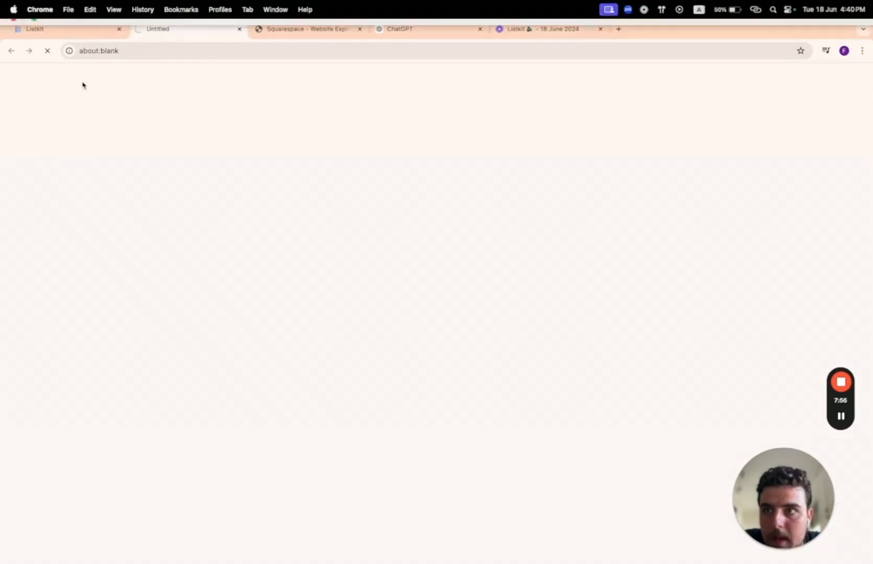
pyautogui.click(71, 30)
# Step: Open the company details of Hungry Penguin Design Studio and visit its website
pyautogui.hscroll(-1, 361, 360)
pyautogui.scroll(-4, 374, 365)
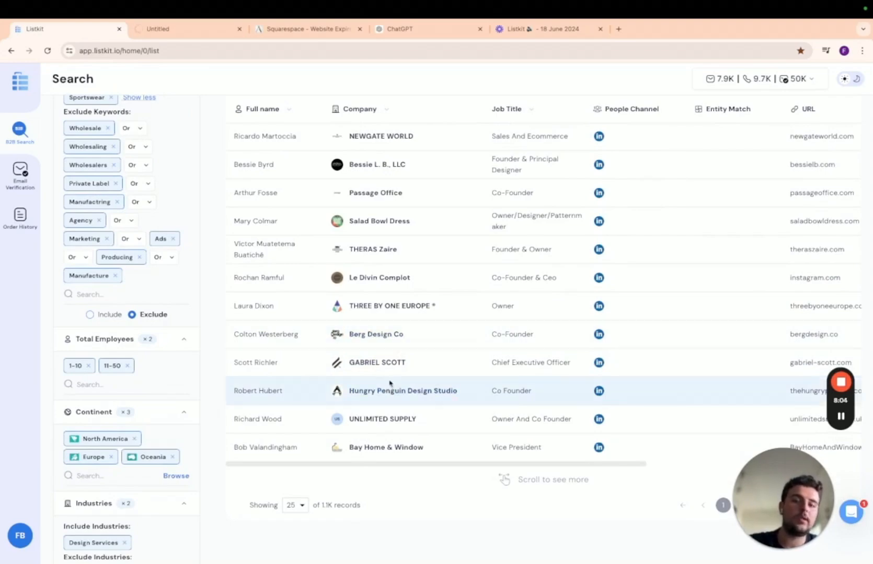
pyautogui.click(392, 396)
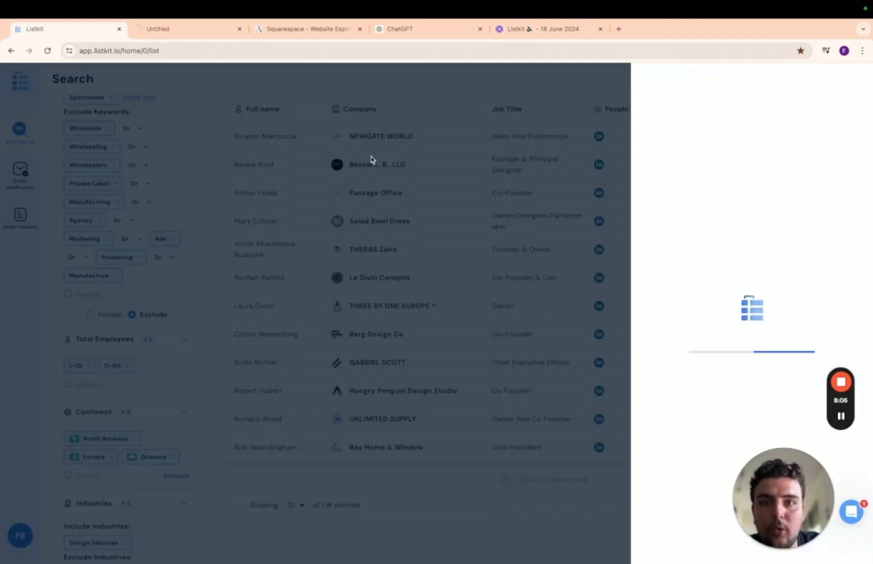
pyautogui.click(401, 199)
pyautogui.click(403, 387)
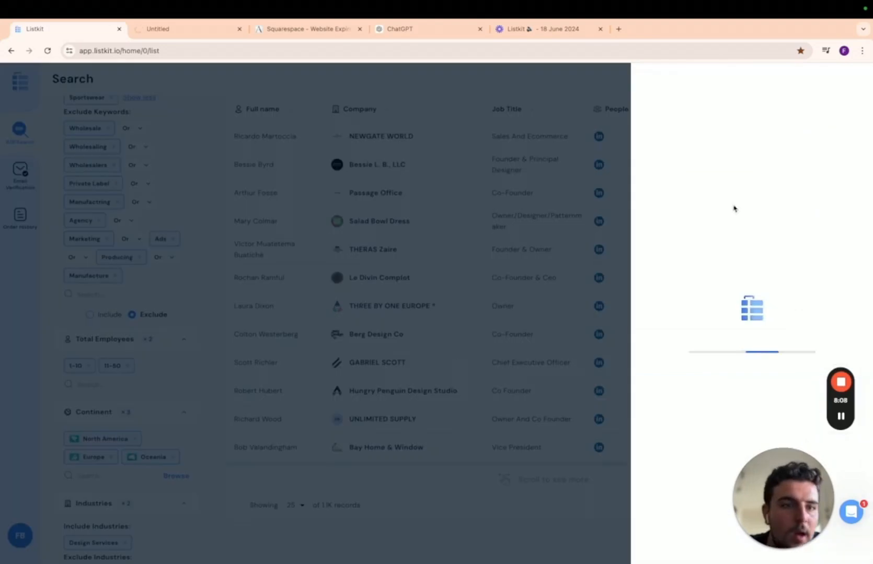
pyautogui.click(739, 136)
# Step: Examine the Ashwood Creative and Hungry Penguin websites, and close all the opened company website tabs
pyautogui.click(420, 30)
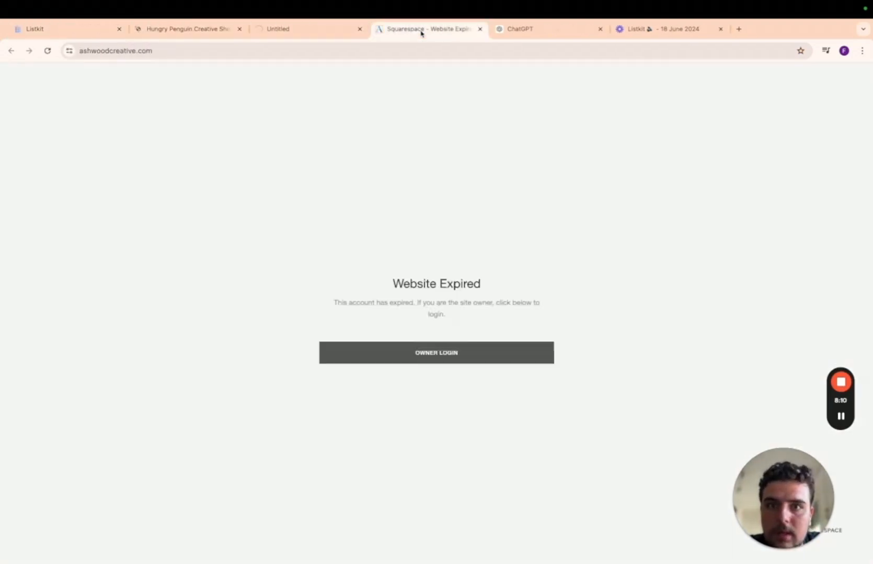
pyautogui.click(479, 29)
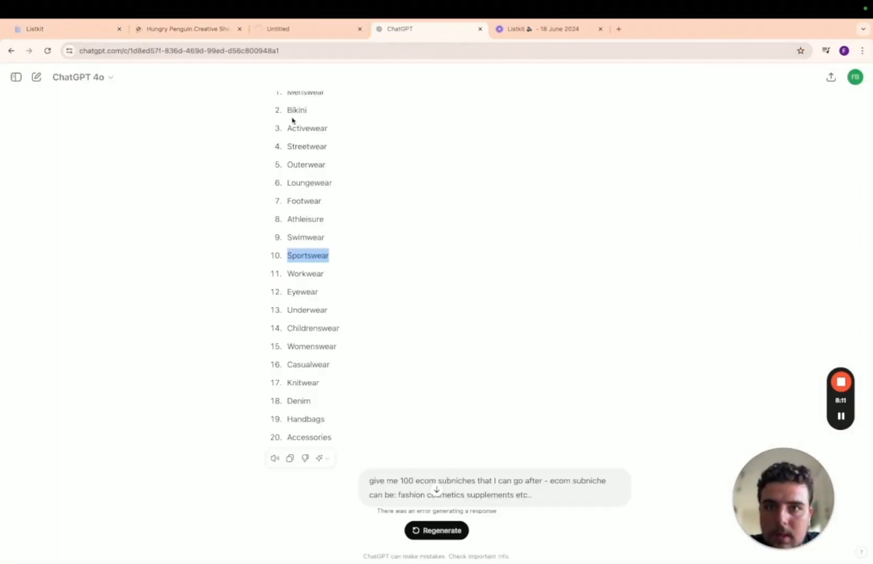
pyautogui.click(302, 31)
pyautogui.click(178, 30)
pyautogui.scroll(-3, 295, 209)
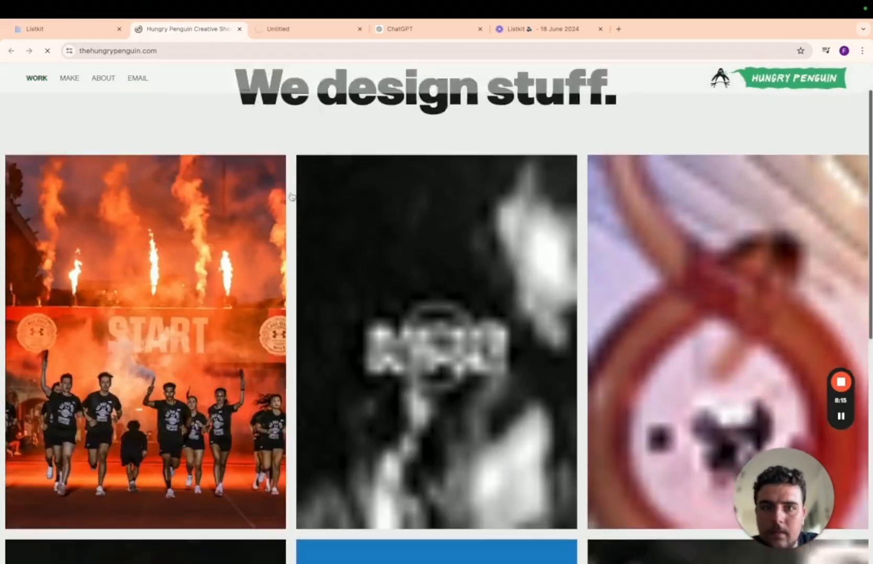
pyautogui.scroll(-5, 295, 209)
pyautogui.scroll(7, 295, 209)
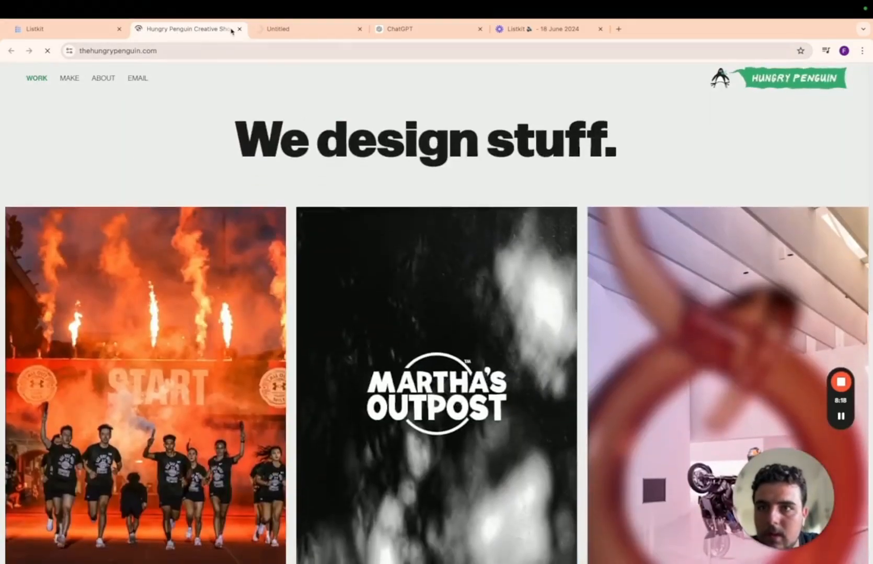
pyautogui.click(238, 29)
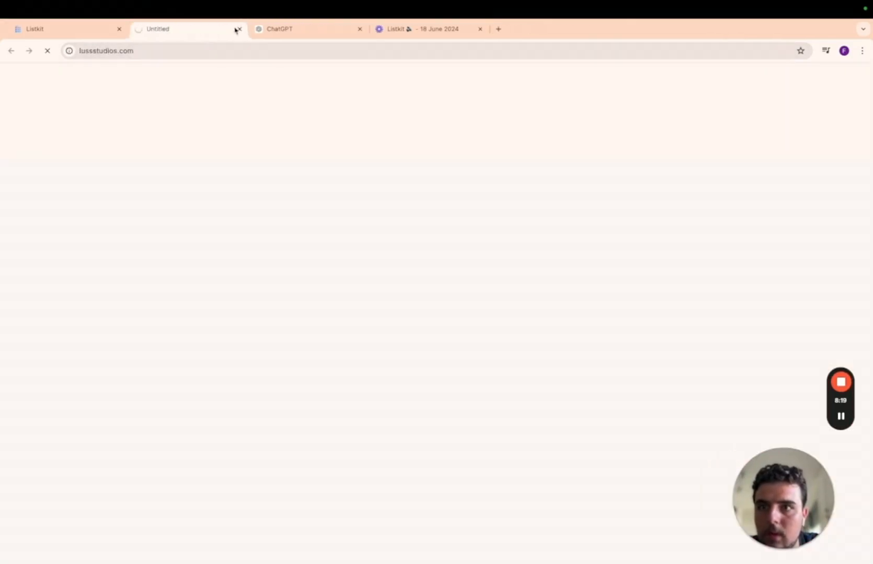
pyautogui.click(239, 29)
# Step: Remove Design Services from the included industries and exclude it through the top 5 industries breakdown instead
pyautogui.scroll(-2, 418, 366)
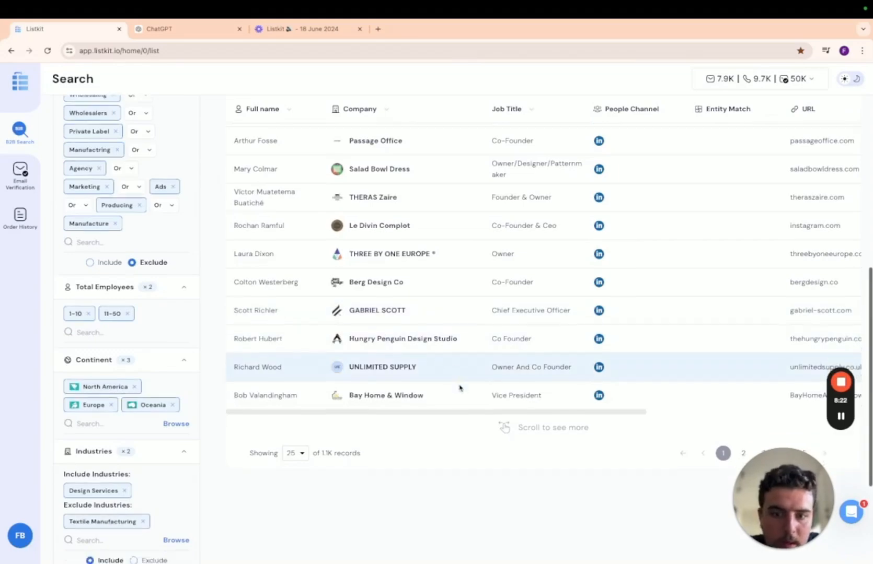
pyautogui.scroll(10, 387, 367)
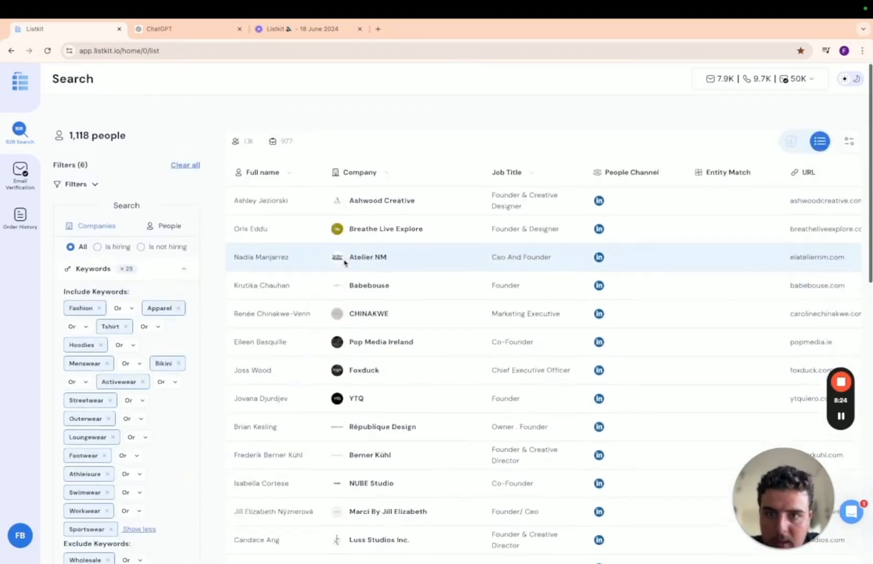
pyautogui.scroll(-15, 171, 314)
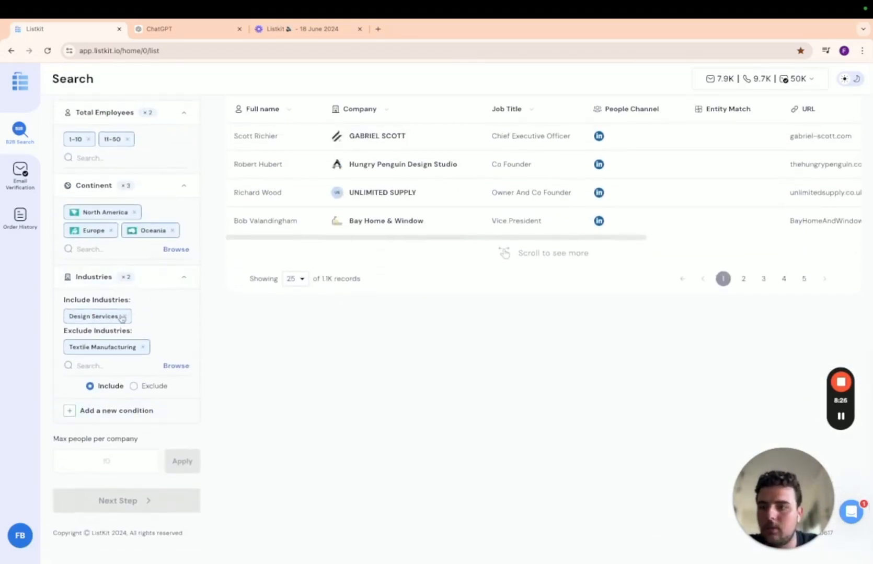
pyautogui.click(122, 317)
pyautogui.scroll(-10, 276, 408)
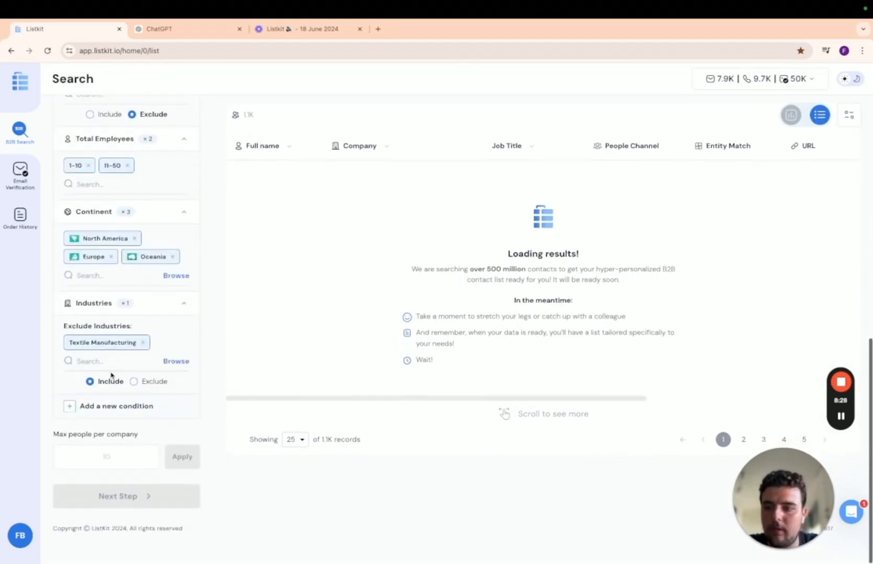
pyautogui.click(791, 119)
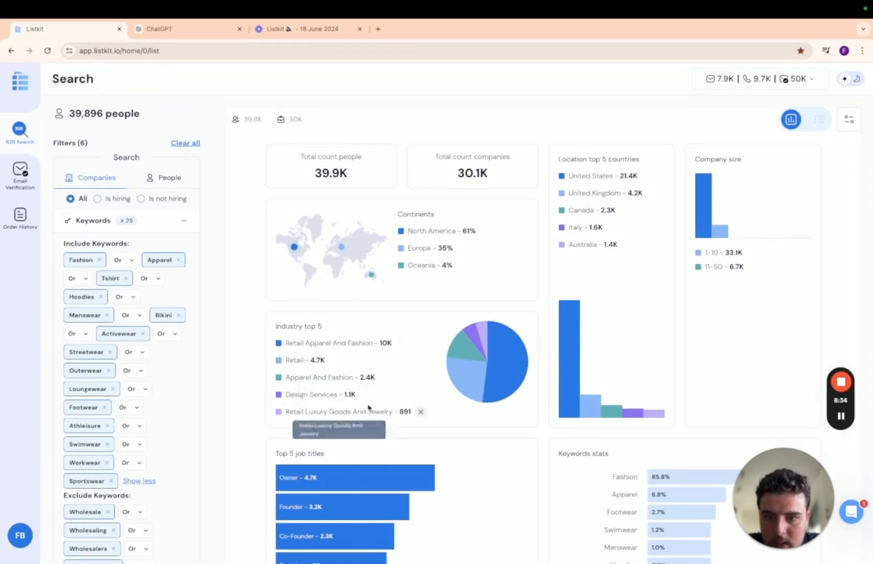
pyautogui.click(367, 397)
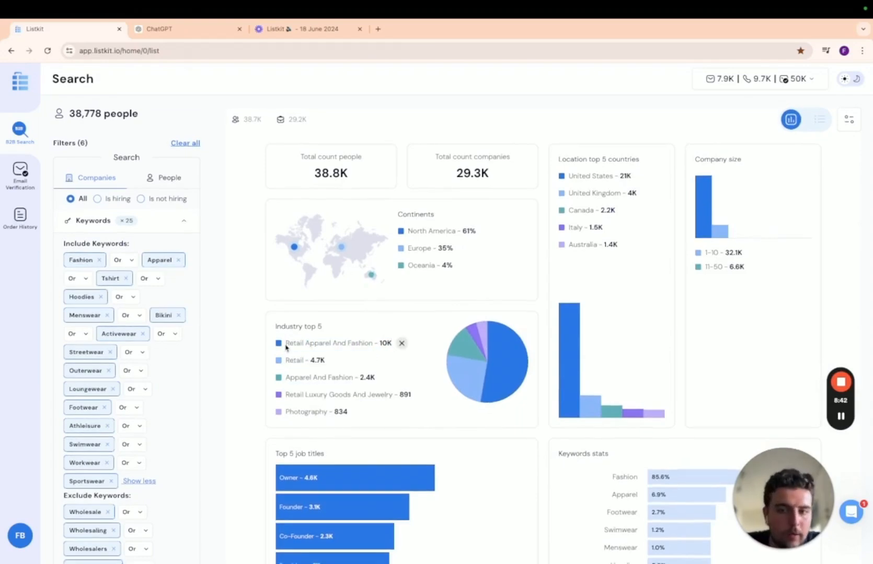
# Step: Add Retail as an included industry in the company Industries condition
pyautogui.moveTo(294, 342); pyautogui.dragTo(398, 381)
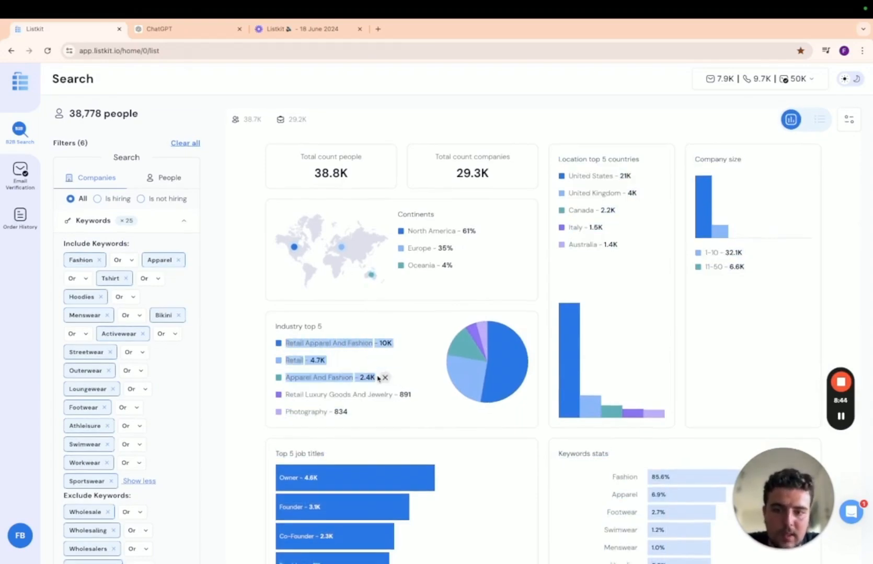
pyautogui.scroll(-4, 236, 372)
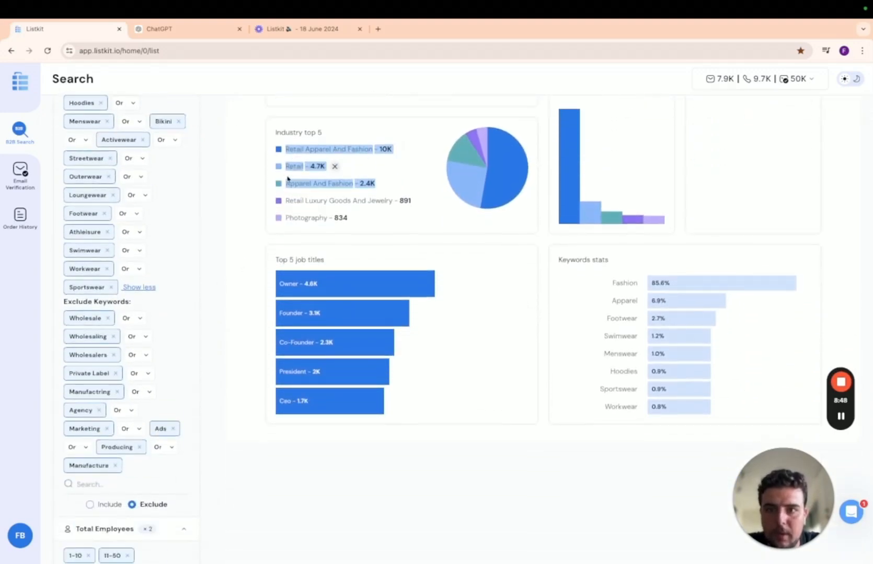
pyautogui.scroll(-8, 102, 424)
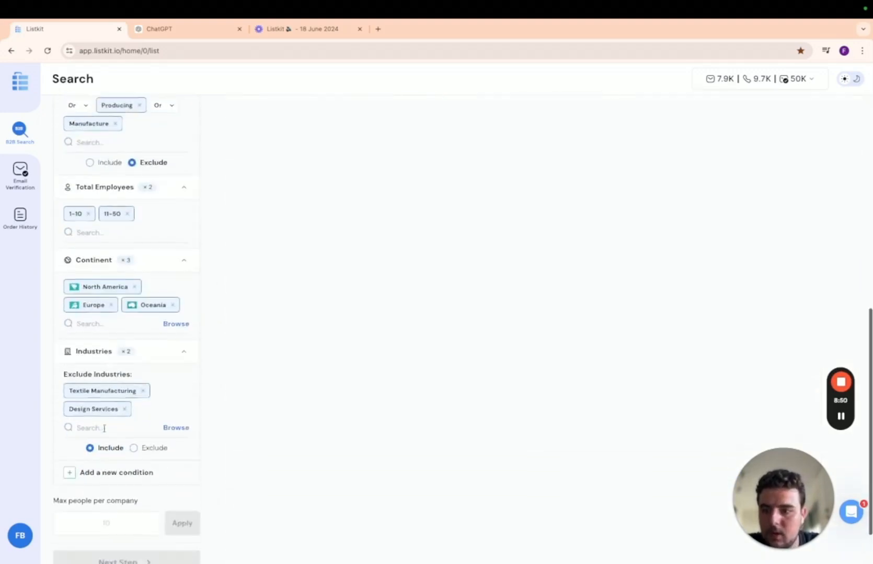
pyautogui.click(94, 370)
pyautogui.write('re')
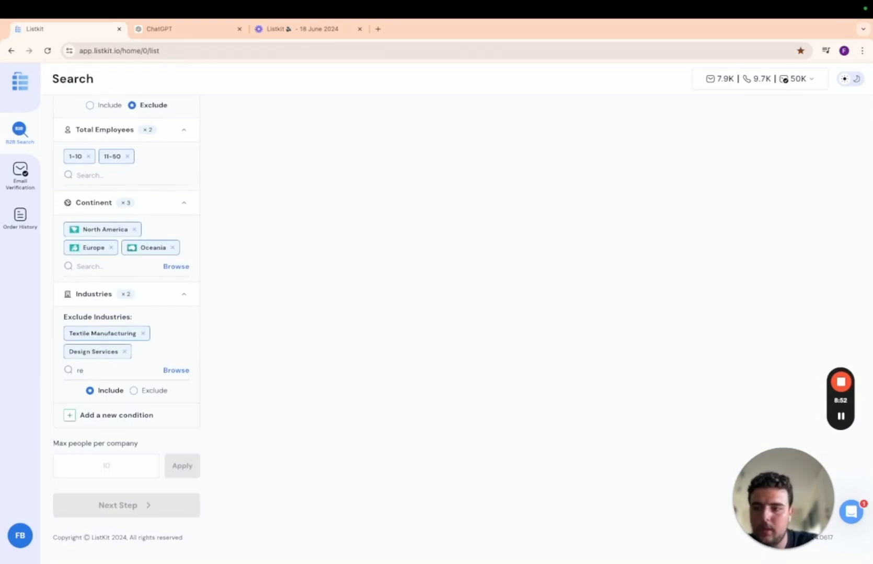
pyautogui.write('ta')
pyautogui.click(111, 448)
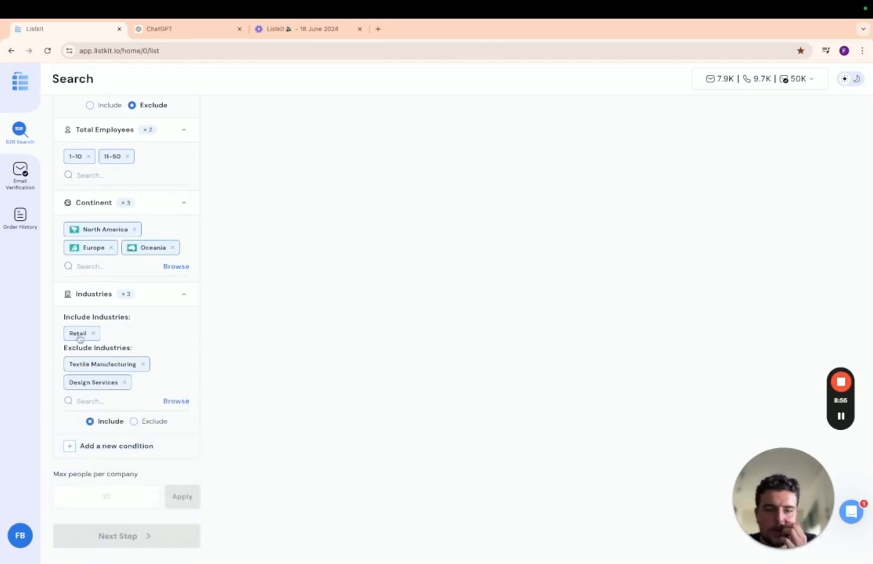
# Step: Add Apparel And Fashion as an included industry in the company Industries condition
pyautogui.scroll(-4, 360, 269)
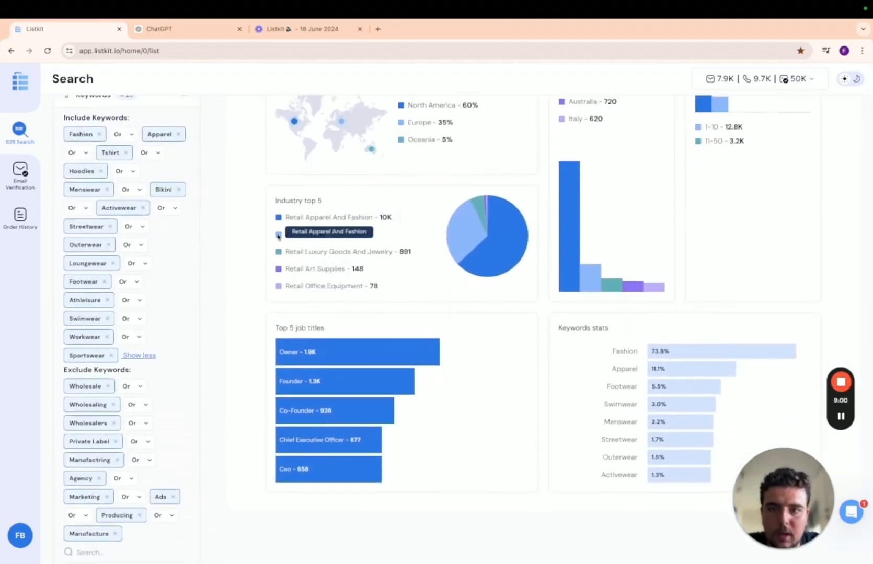
pyautogui.scroll(-10, 133, 366)
pyautogui.click(113, 366)
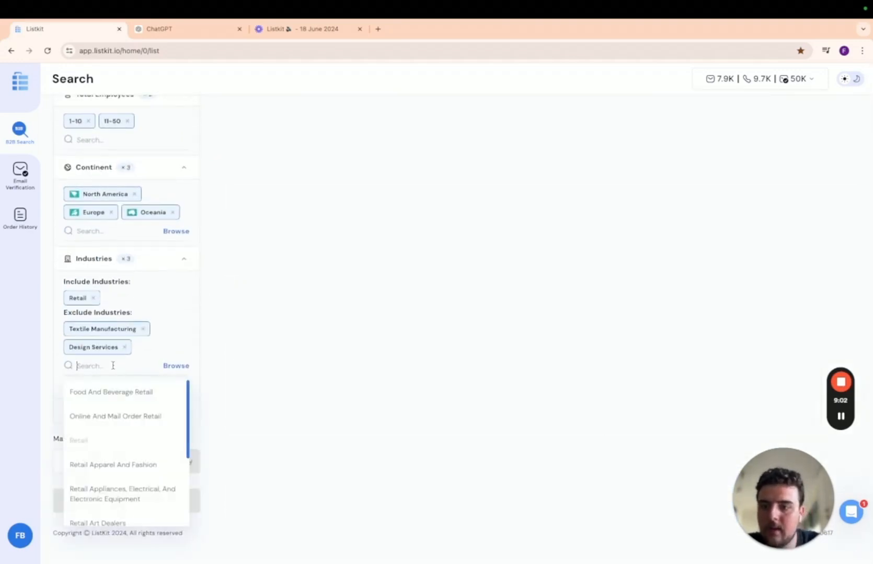
pyautogui.write('appa')
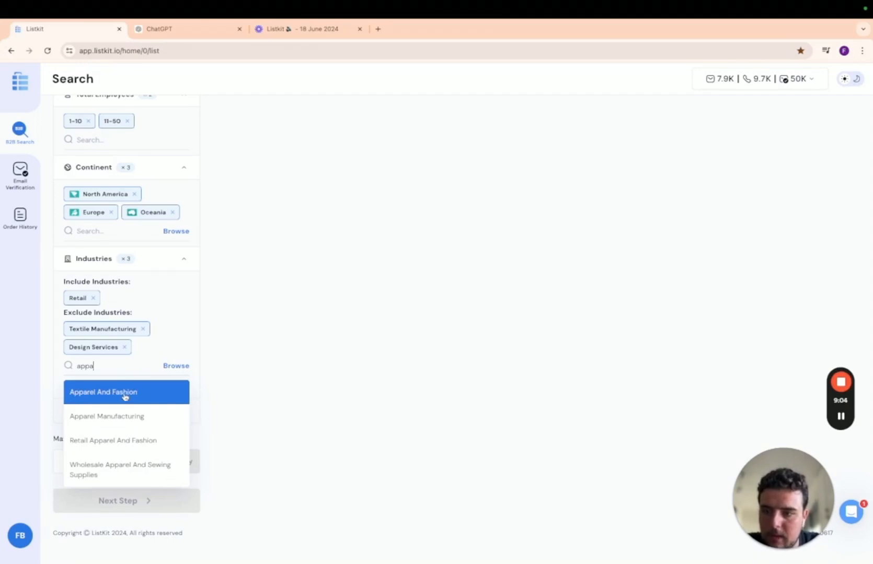
pyautogui.click(125, 397)
pyautogui.scroll(1, 127, 303)
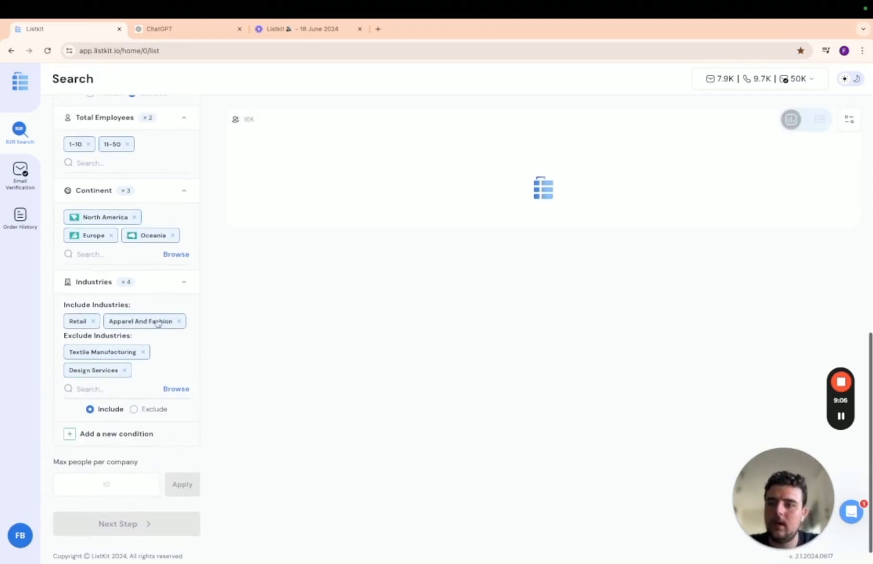
# Step: Exclude the Retail Art Supplies and Retail Office Equipment industries from the top 5 industries breakdown
pyautogui.scroll(10, 107, 355)
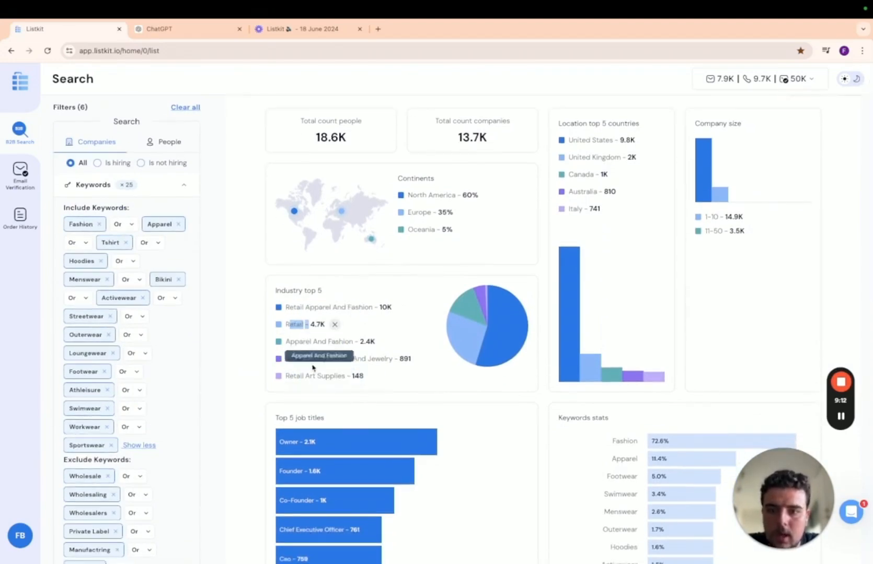
pyautogui.scroll(-1, 318, 360)
pyautogui.click(374, 352)
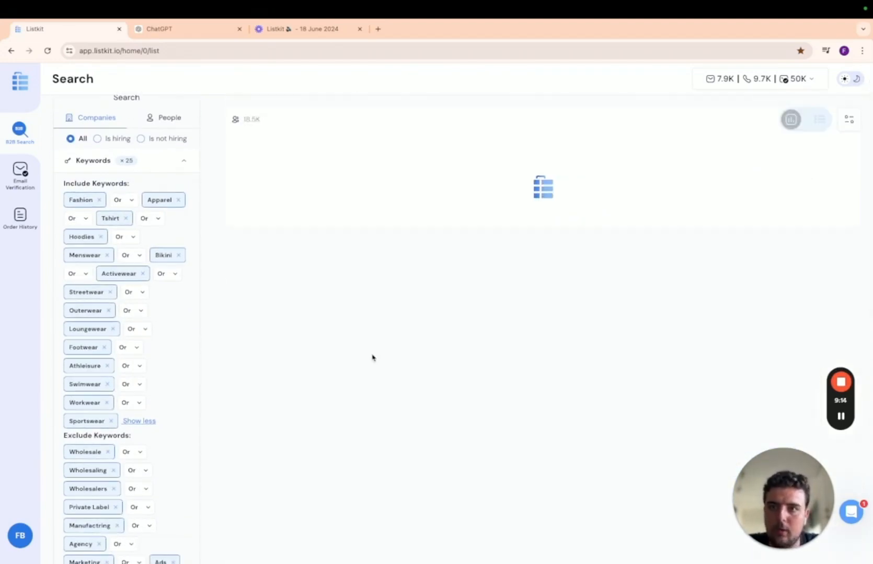
pyautogui.scroll(-2, 372, 357)
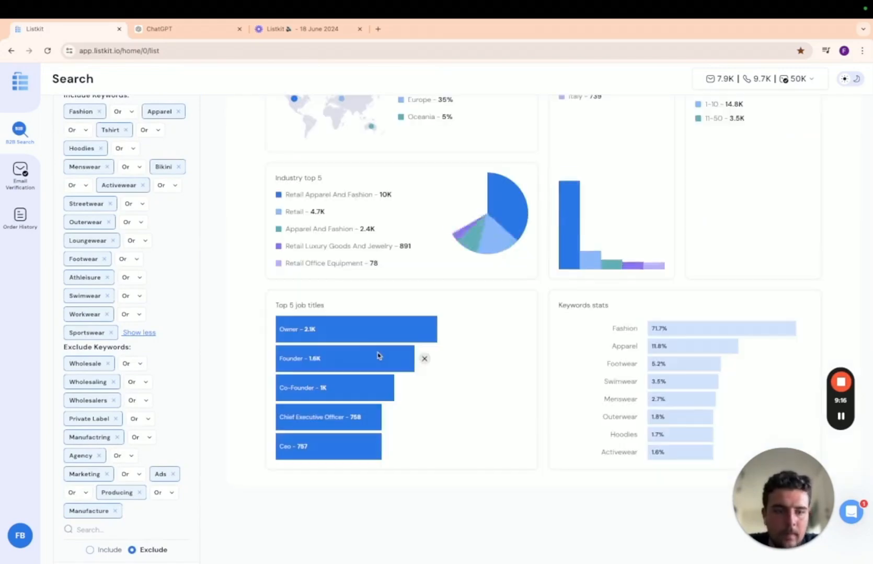
pyautogui.click(386, 267)
pyautogui.scroll(-1, 376, 355)
pyautogui.scroll(1, 375, 355)
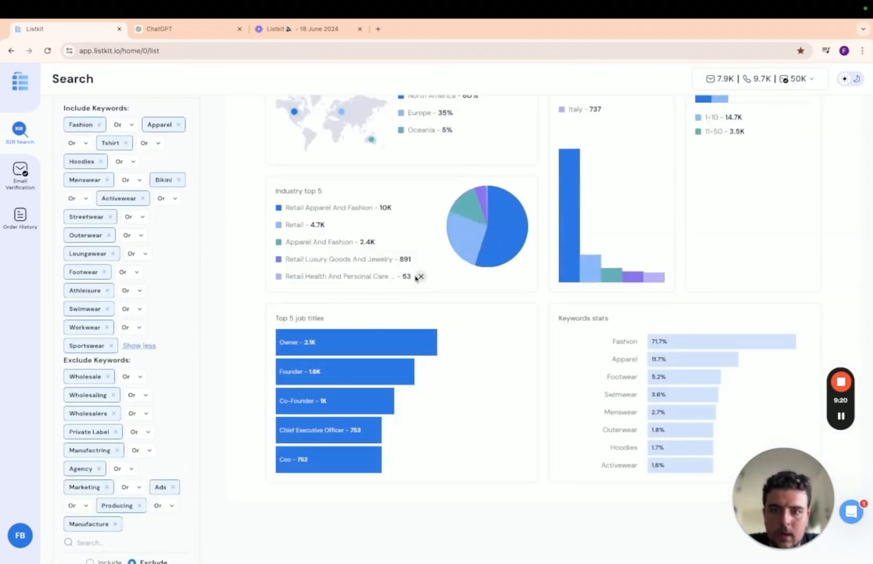
# Step: Exclude the smallest industries, including Retail Health And Personal Care and Retail Art Dealers, through the top 5 industries breakdown
pyautogui.click(424, 279)
pyautogui.scroll(-1, 338, 333)
pyautogui.scroll(1, 336, 340)
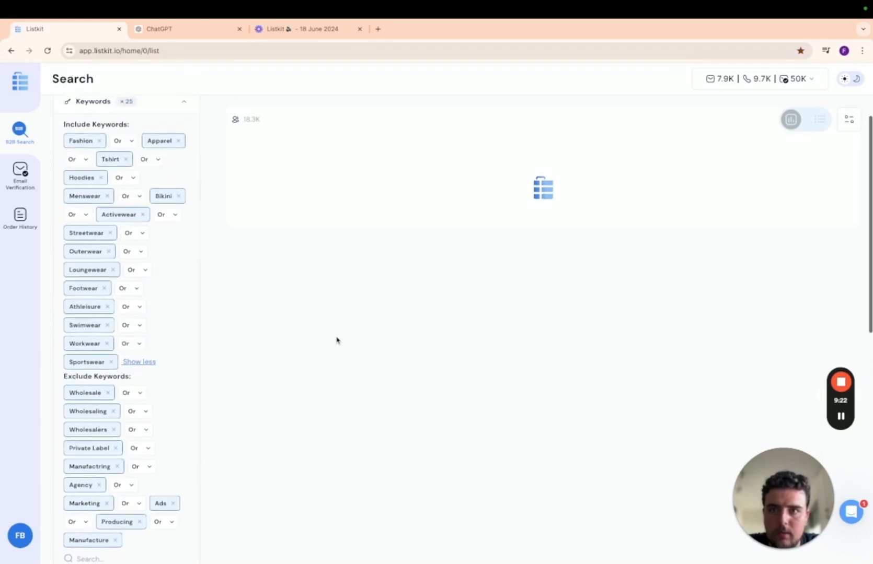
pyautogui.click(402, 293)
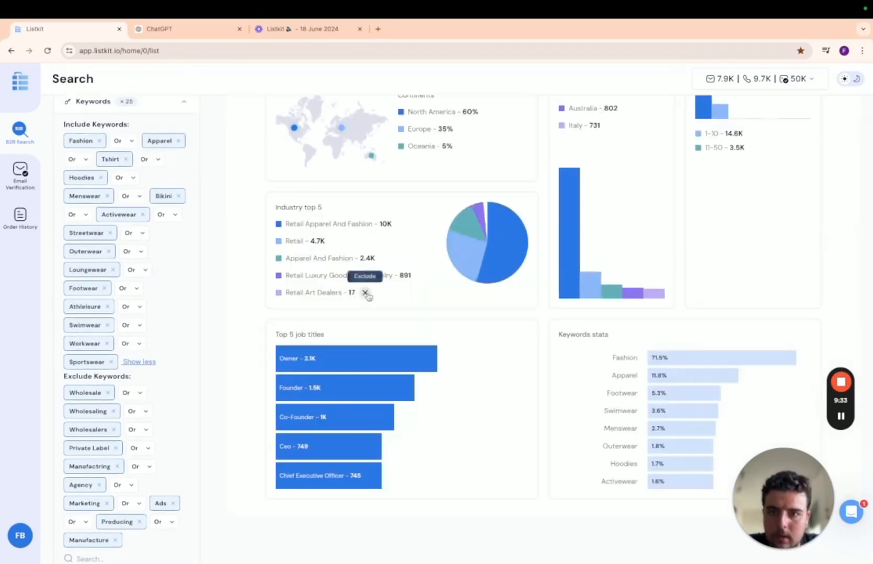
pyautogui.click(364, 293)
pyautogui.scroll(-2, 366, 297)
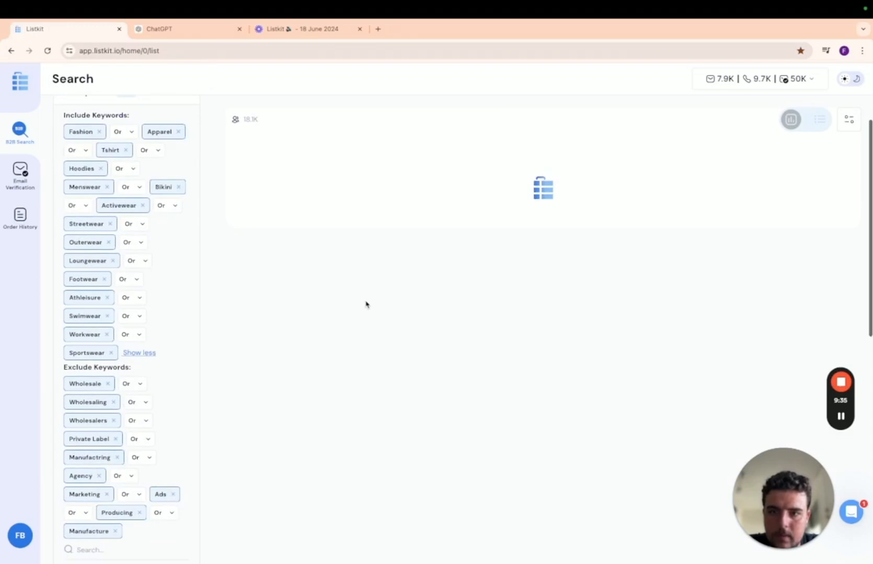
pyautogui.click(356, 290)
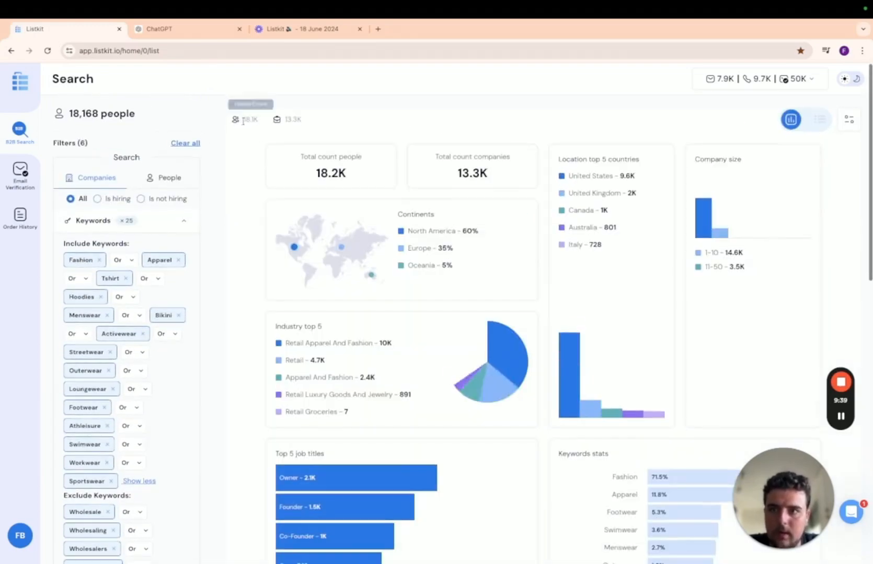
# Step: Exclude Retail Groceries and the next smallest industry through the top 5 industries breakdown
pyautogui.scroll(-3, 212, 316)
pyautogui.click(358, 335)
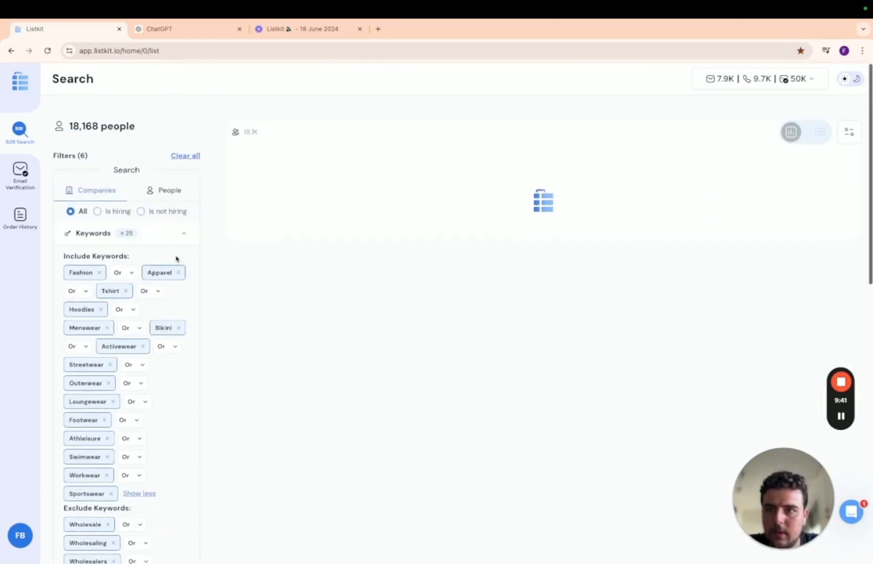
pyautogui.scroll(-8, 182, 235)
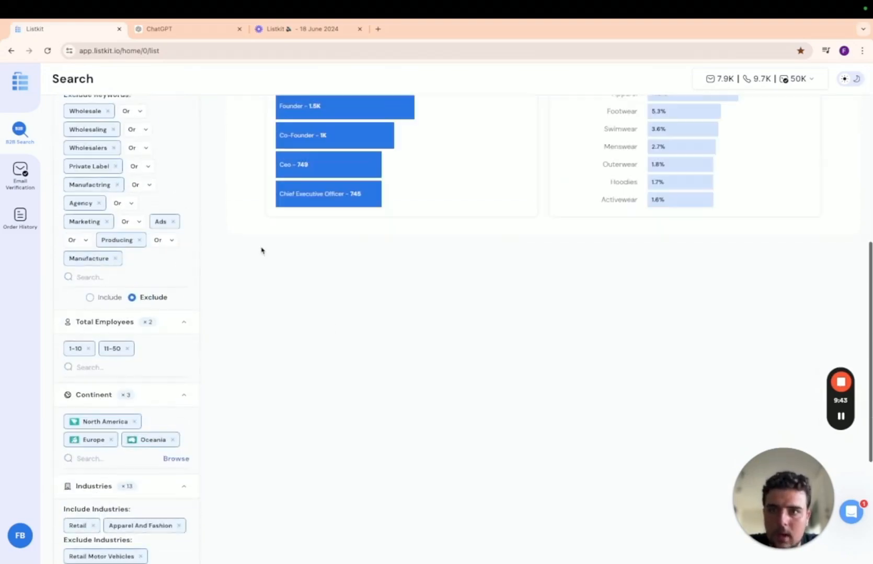
pyautogui.scroll(5, 275, 289)
pyautogui.click(420, 278)
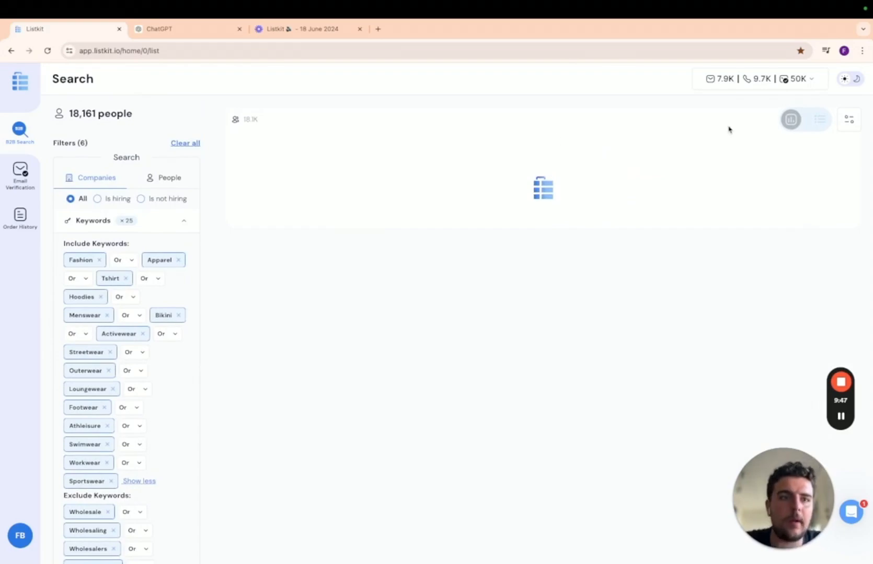
# Step: Switch the search results from the charts to the list of people and look through the first rows
pyautogui.click(819, 119)
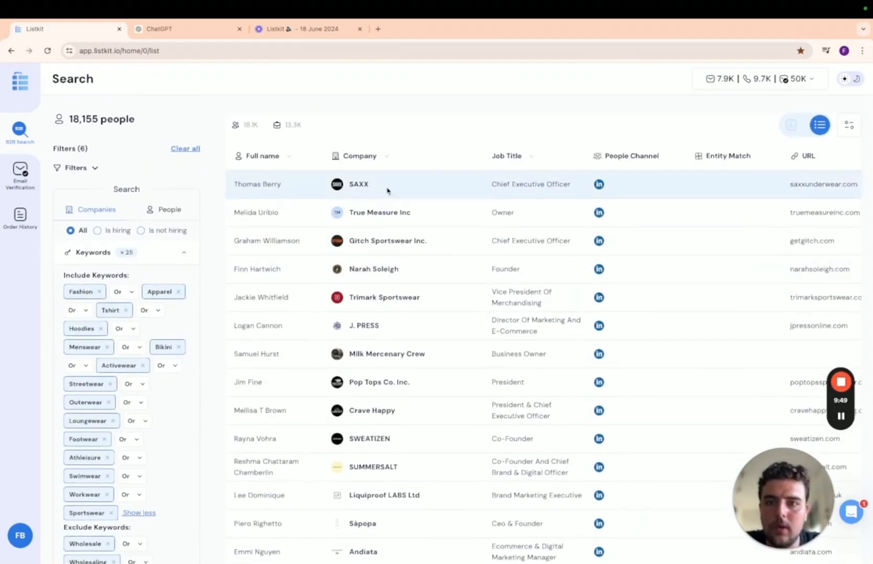
pyautogui.scroll(-3, 450, 303)
pyautogui.scroll(3, 413, 307)
# Step: Remove the People Channel, Entity Match and Company Channel columns from the results table and save the column selection
pyautogui.click(849, 120)
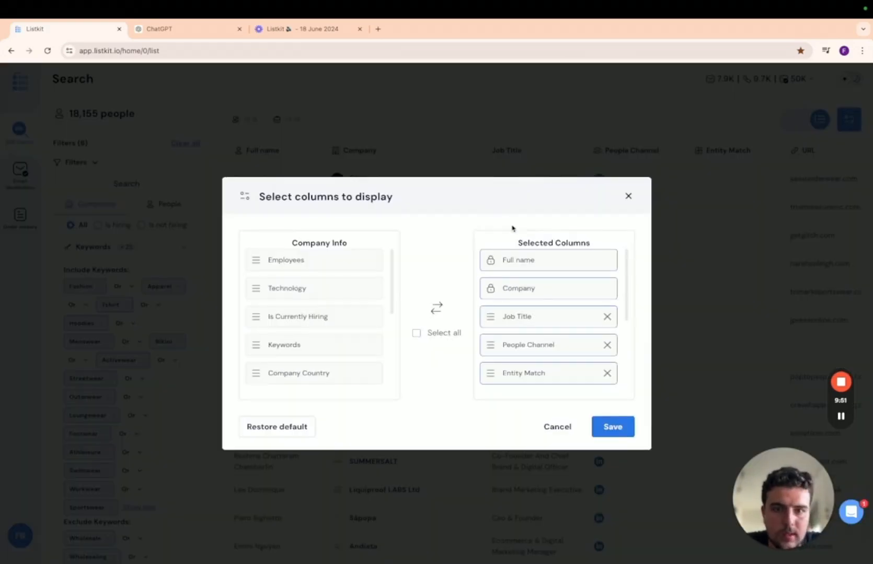
pyautogui.scroll(-1, 499, 287)
pyautogui.scroll(1, 583, 314)
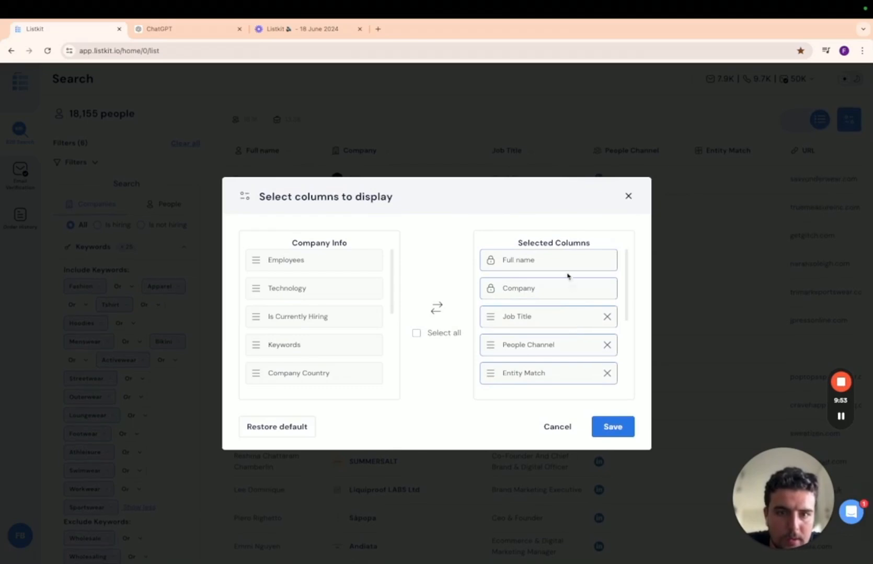
pyautogui.scroll(-3, 558, 264)
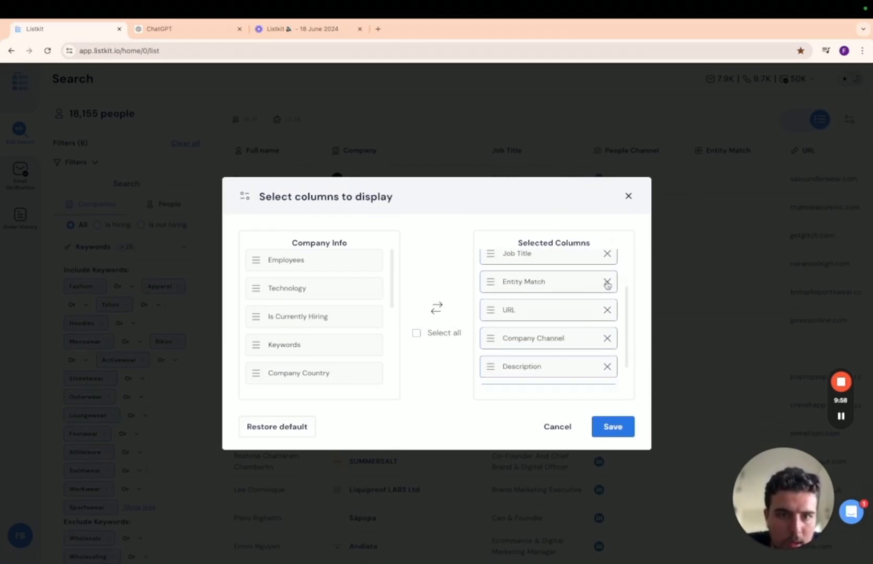
pyautogui.click(607, 283)
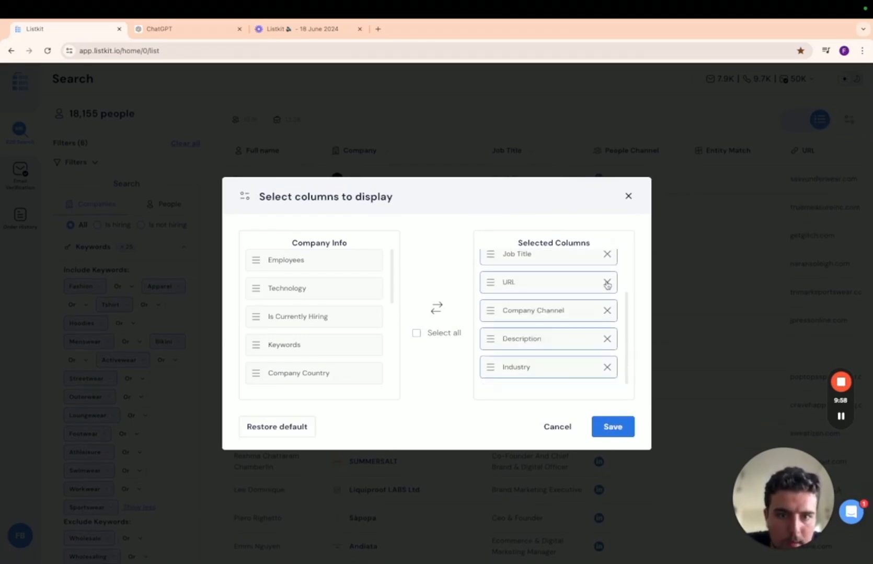
pyautogui.click(606, 312)
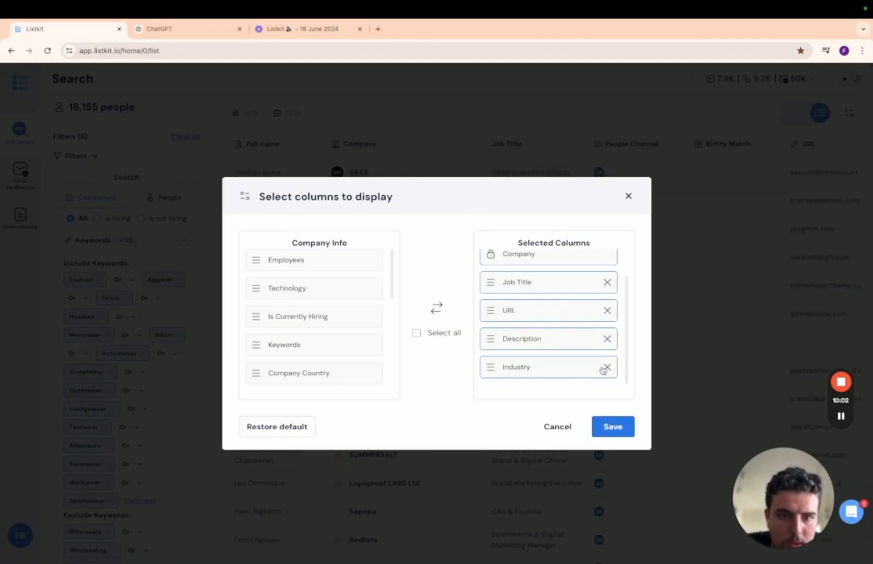
pyautogui.click(612, 427)
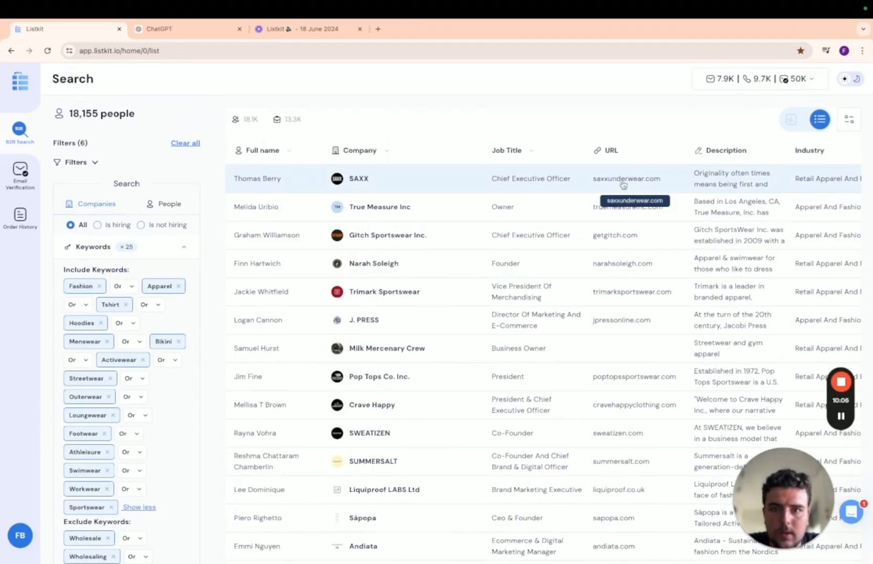
# Step: Open the websites of SAXX, Trimark Sportswear and Gruppo Pritelli from the results list, returning to the list after each
pyautogui.click(622, 185)
pyautogui.click(87, 29)
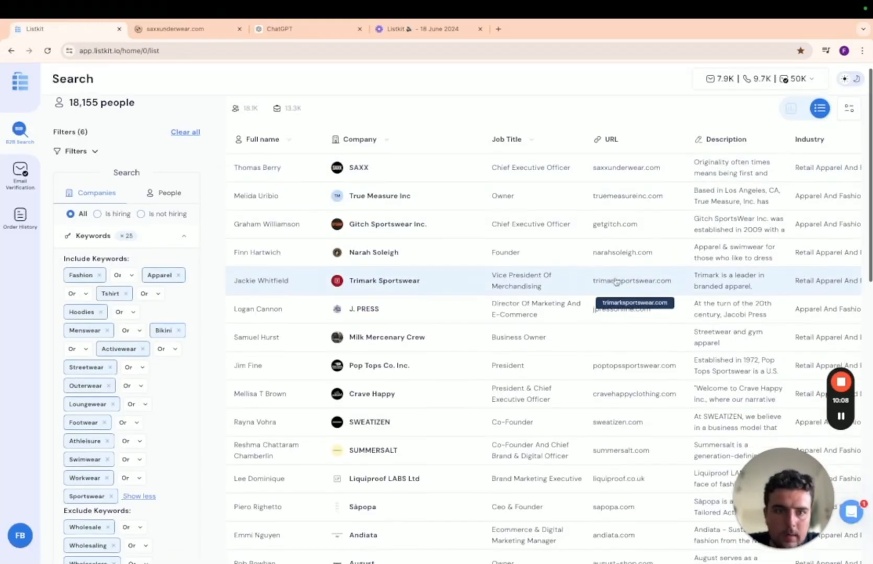
pyautogui.click(614, 282)
pyautogui.click(63, 33)
pyautogui.scroll(-8, 608, 287)
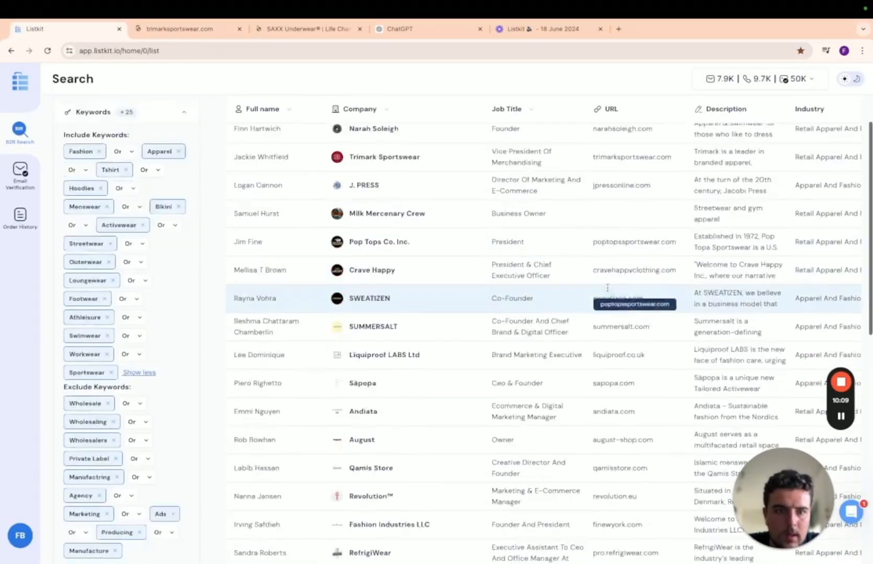
pyautogui.click(615, 297)
pyautogui.click(67, 30)
# Step: Go to page 5 of the results and open the ROWIE and Tru Fit Tees websites from the list
pyautogui.scroll(-5, 464, 327)
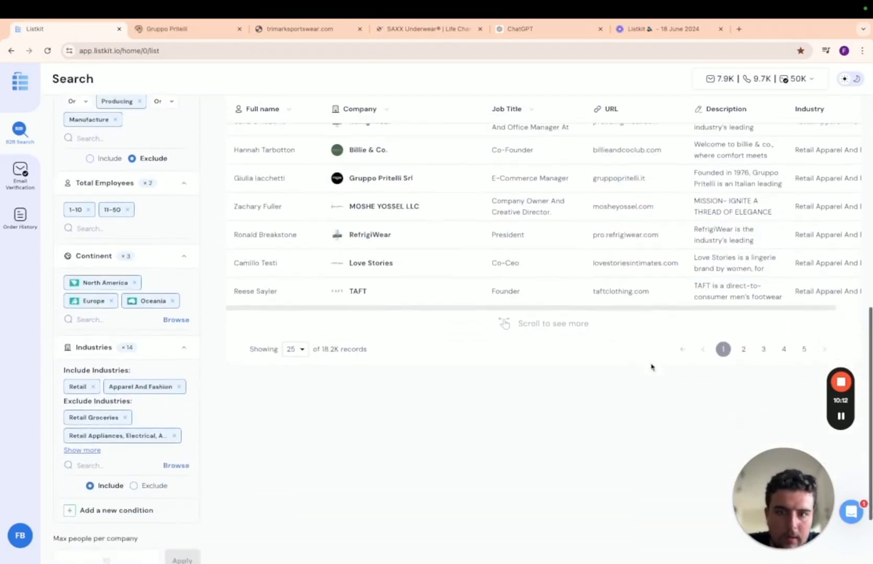
pyautogui.click(804, 332)
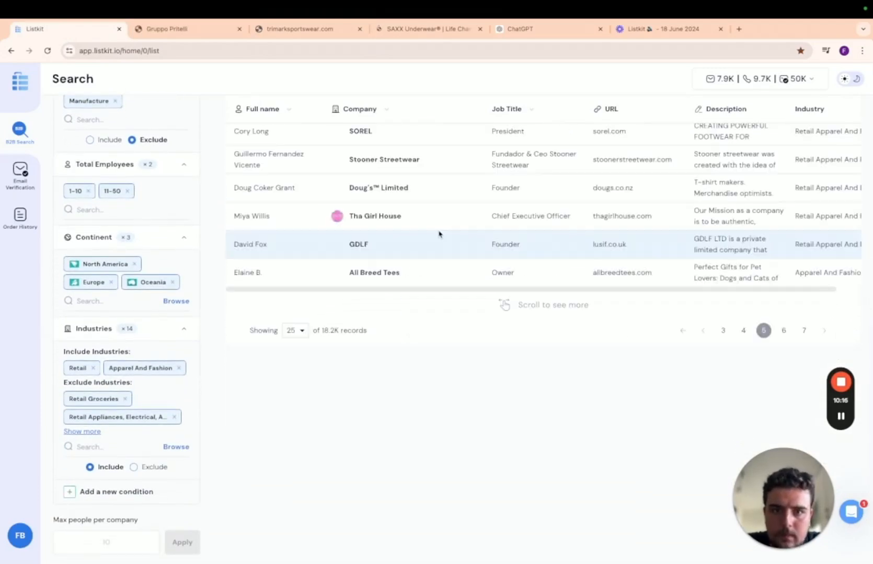
pyautogui.scroll(6, 601, 272)
pyautogui.click(634, 240)
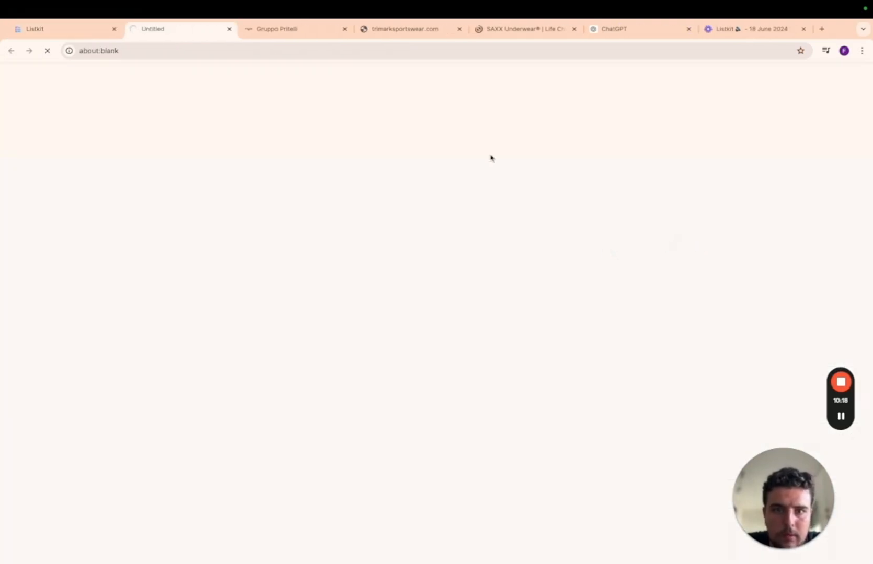
pyautogui.click(47, 29)
pyautogui.scroll(2, 622, 270)
pyautogui.scroll(2, 622, 271)
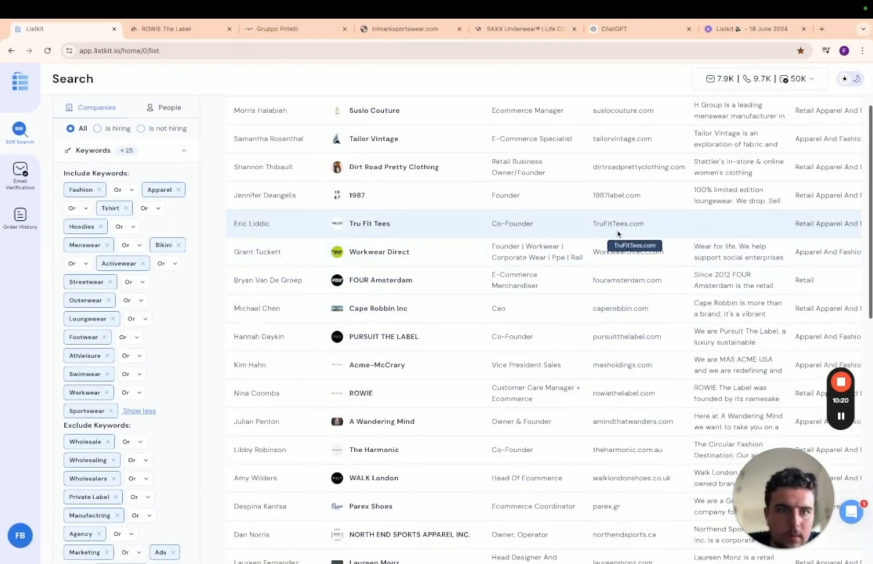
pyautogui.click(616, 224)
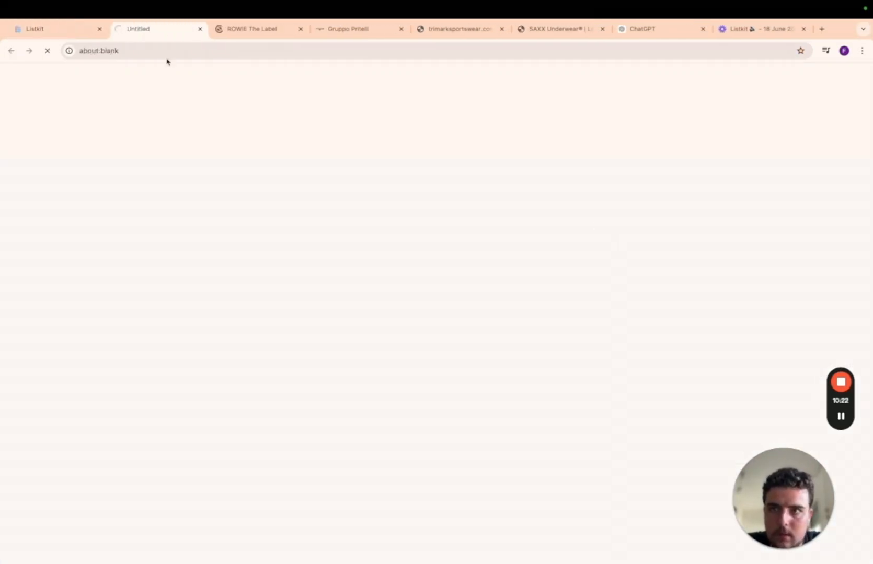
# Step: Review the ROWIE The Label homepage to judge whether it is a fashion ecommerce brand, and close the site
pyautogui.click(235, 31)
pyautogui.scroll(-10, 341, 200)
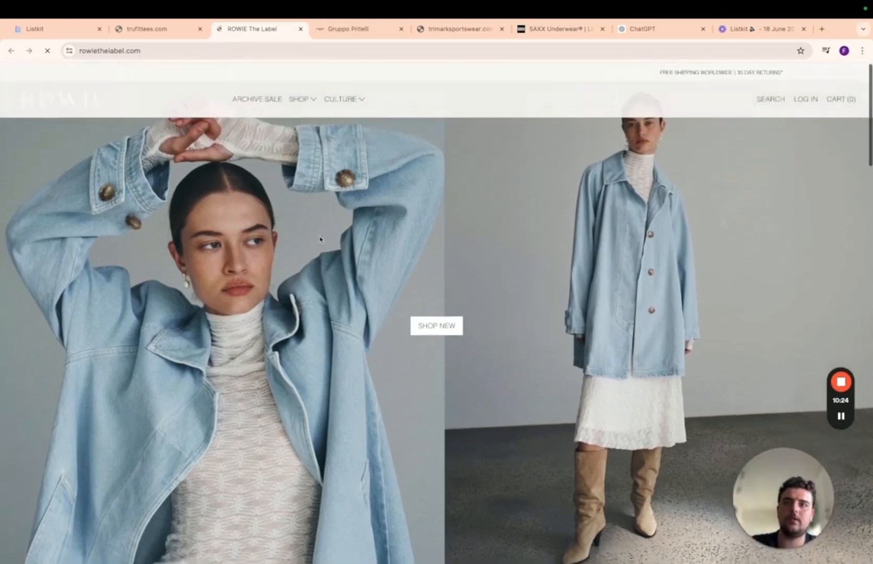
pyautogui.scroll(-8, 233, 198)
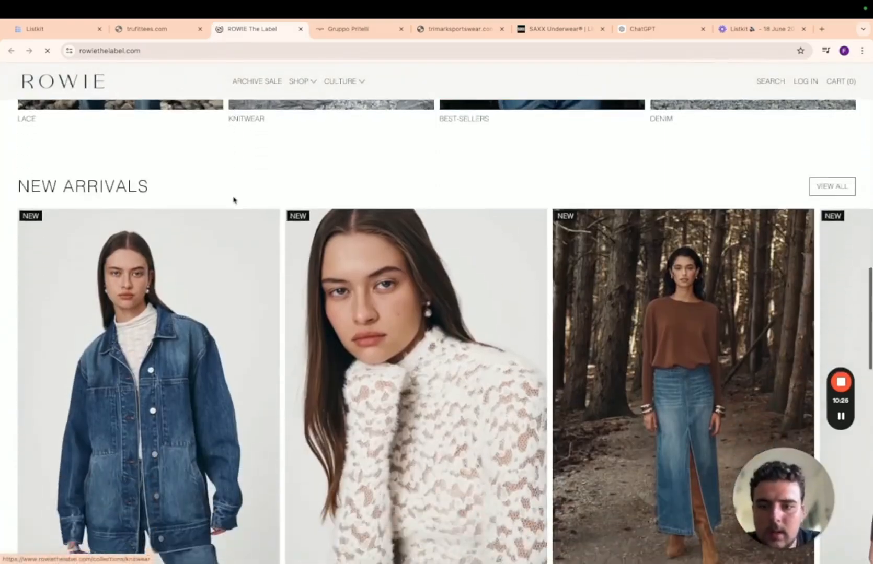
pyautogui.scroll(15, 245, 235)
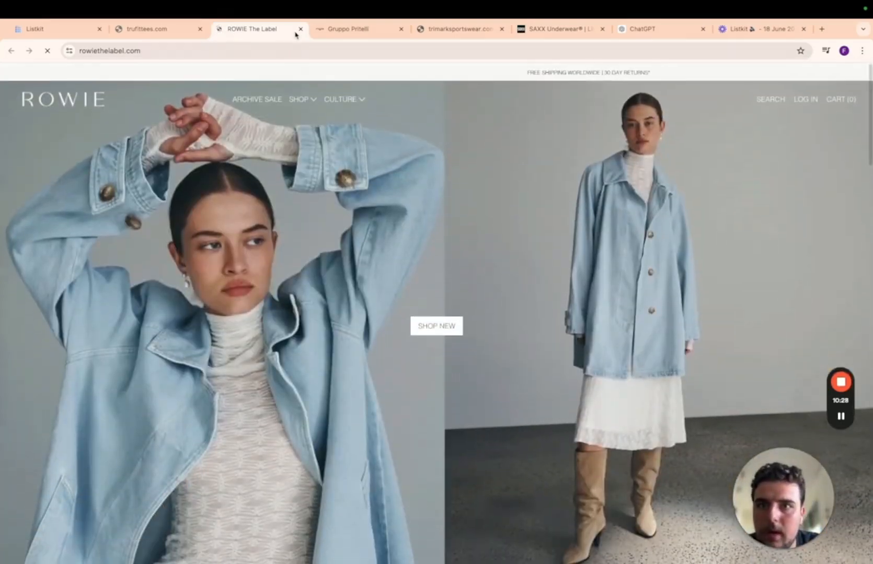
pyautogui.click(301, 30)
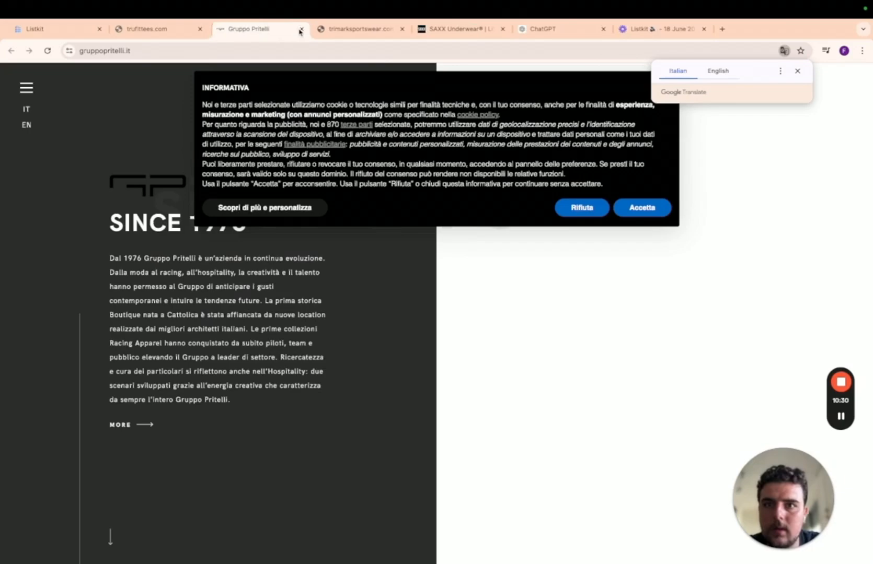
# Step: Reject the cookies on the Gruppo Pritelli site, review its homepage sections and switch the site to English
pyautogui.click(582, 207)
pyautogui.scroll(-5, 292, 247)
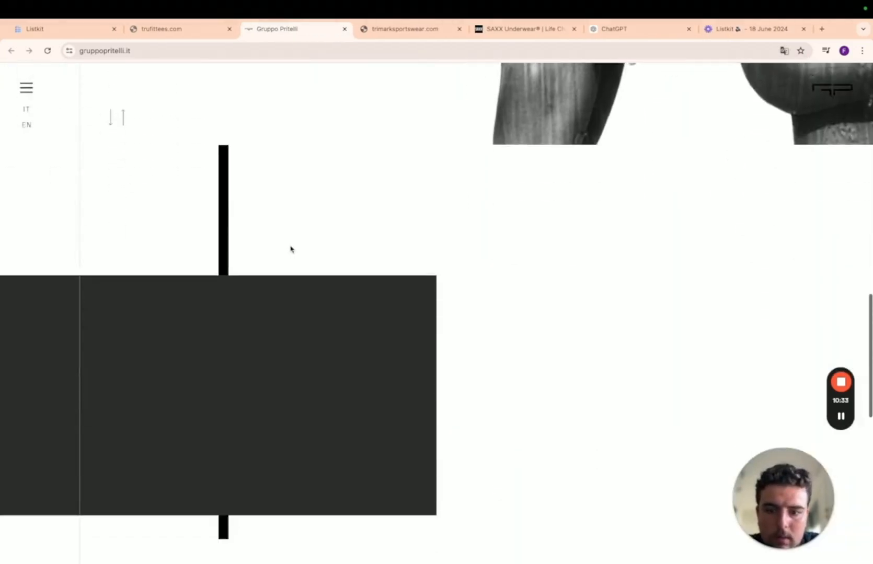
pyautogui.scroll(-10, 291, 250)
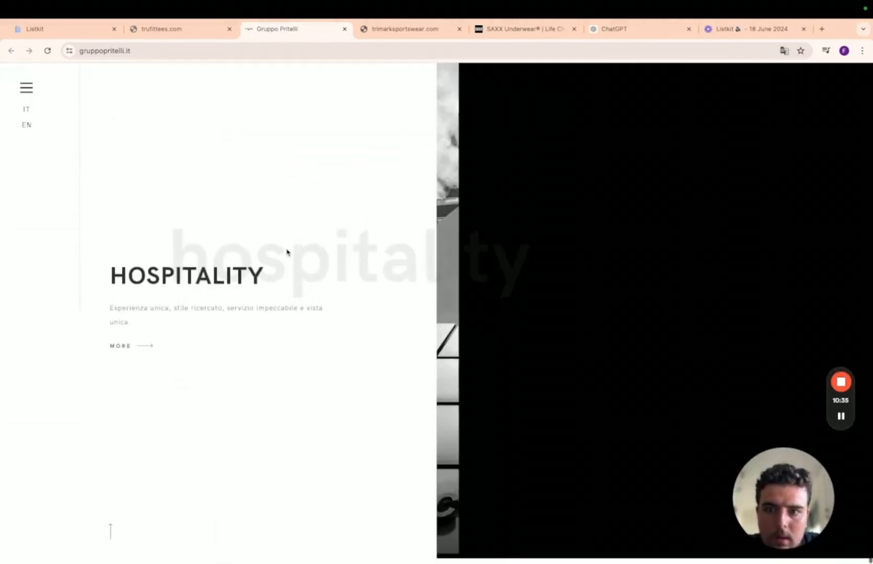
pyautogui.scroll(15, 286, 251)
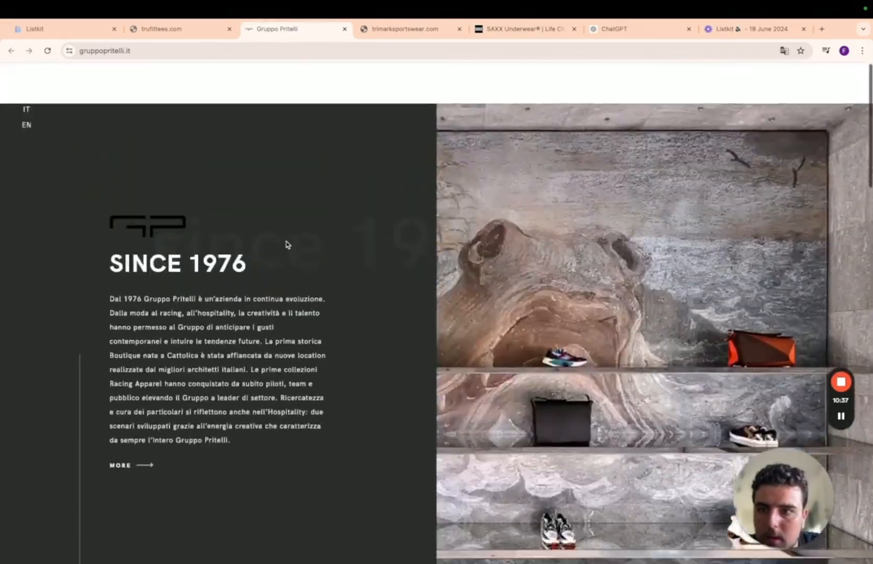
pyautogui.scroll(-3, 286, 245)
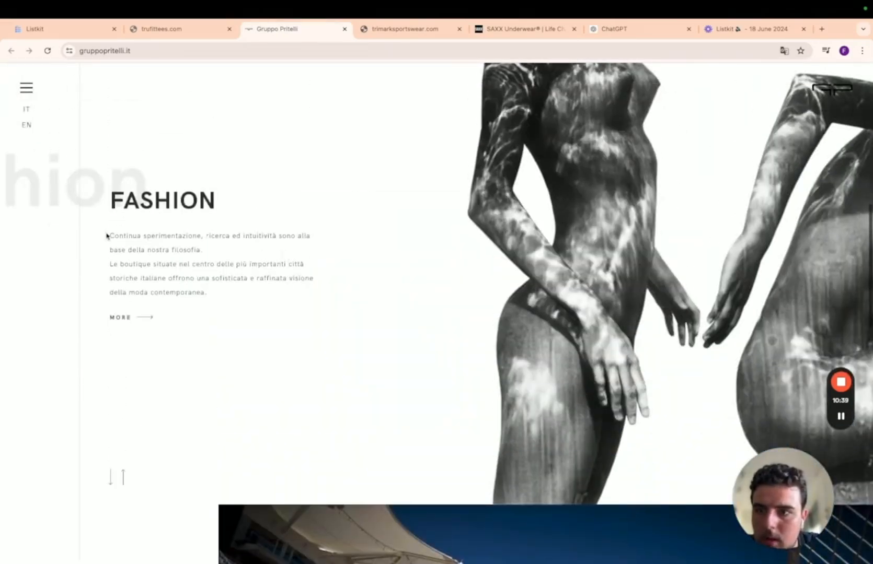
pyautogui.scroll(3, 106, 236)
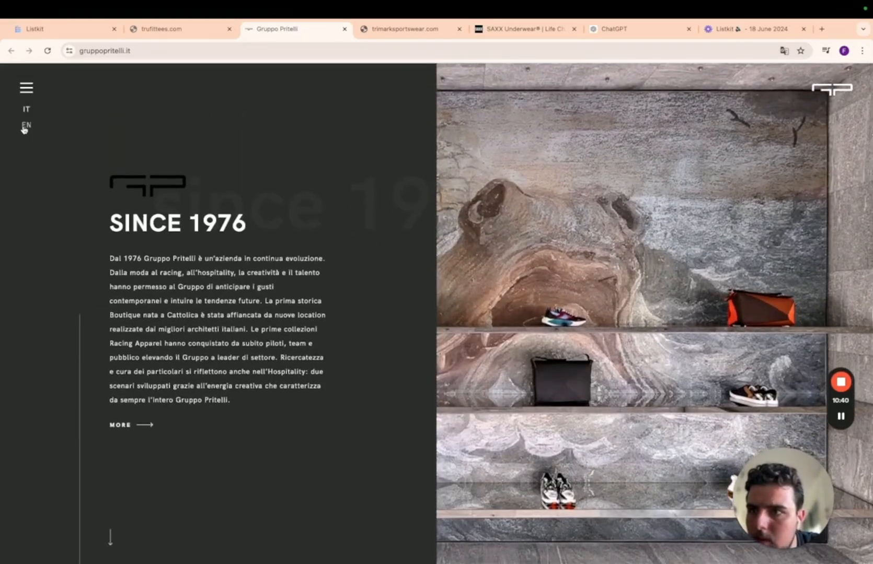
pyautogui.click(26, 125)
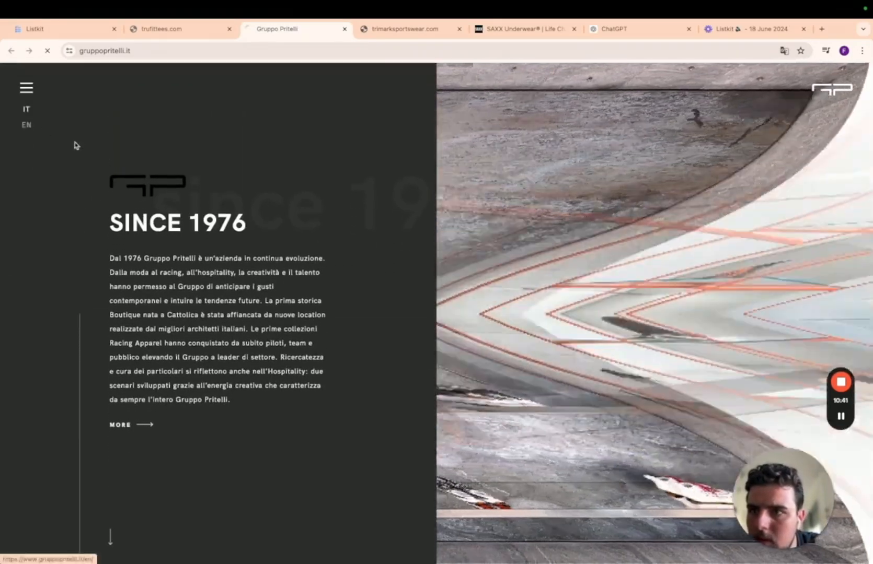
# Step: Check the Trimark Sportswear site and close it, dismiss the region prompt on the SAXX site, and return to Listkit
pyautogui.click(364, 35)
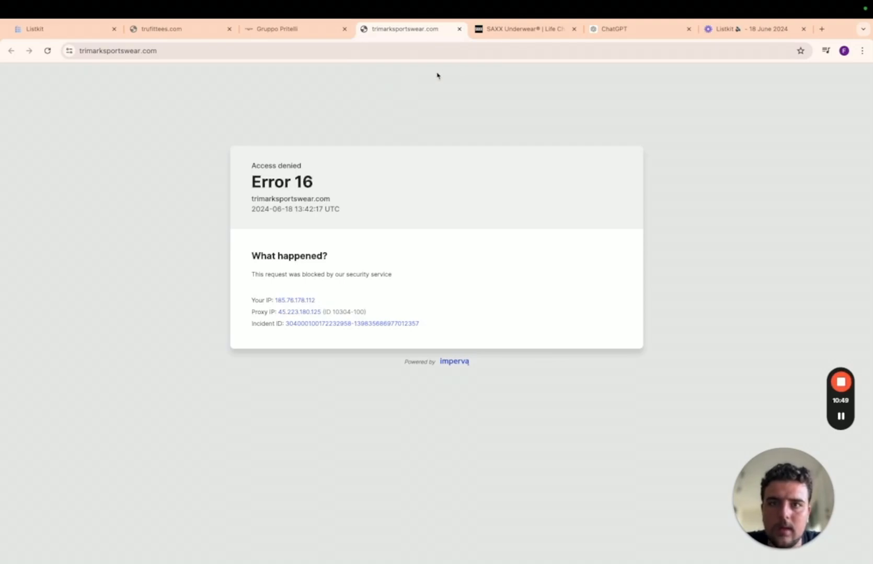
pyautogui.click(459, 29)
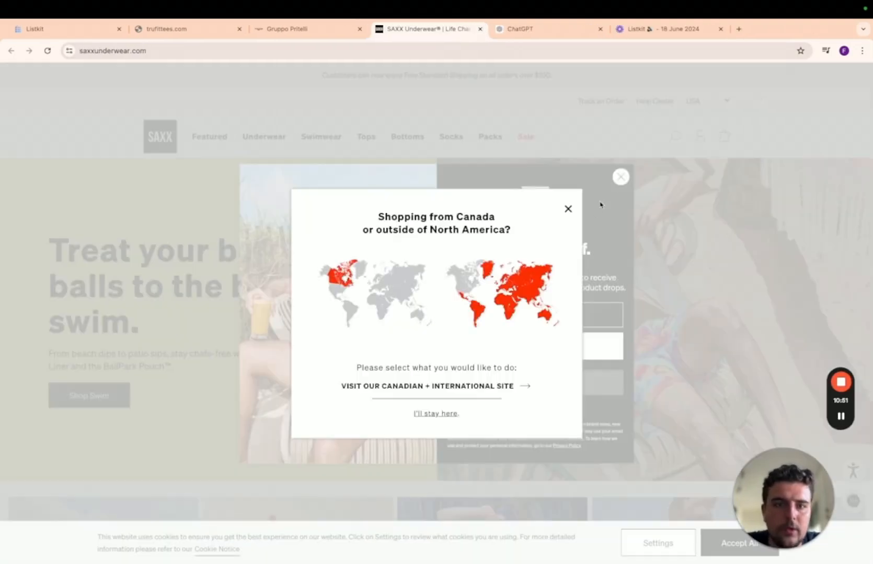
pyautogui.click(568, 209)
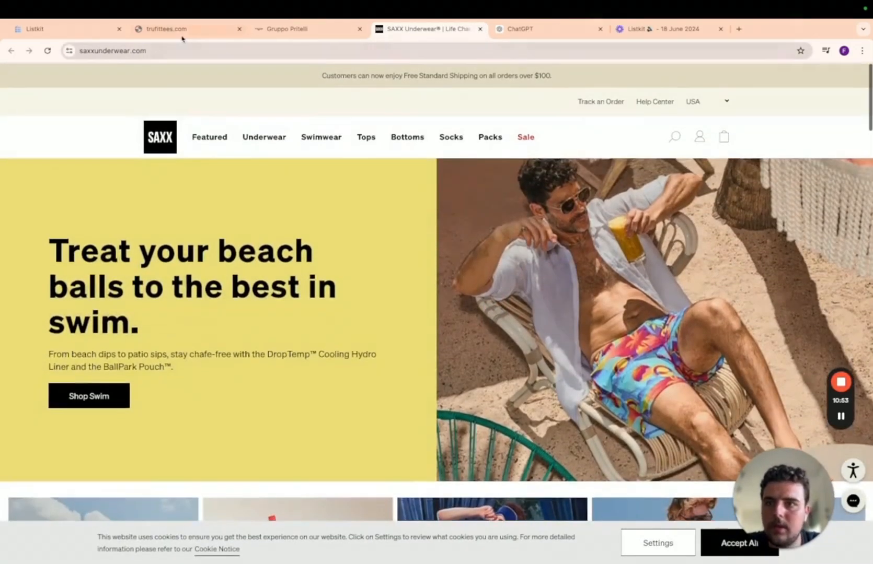
pyautogui.click(45, 30)
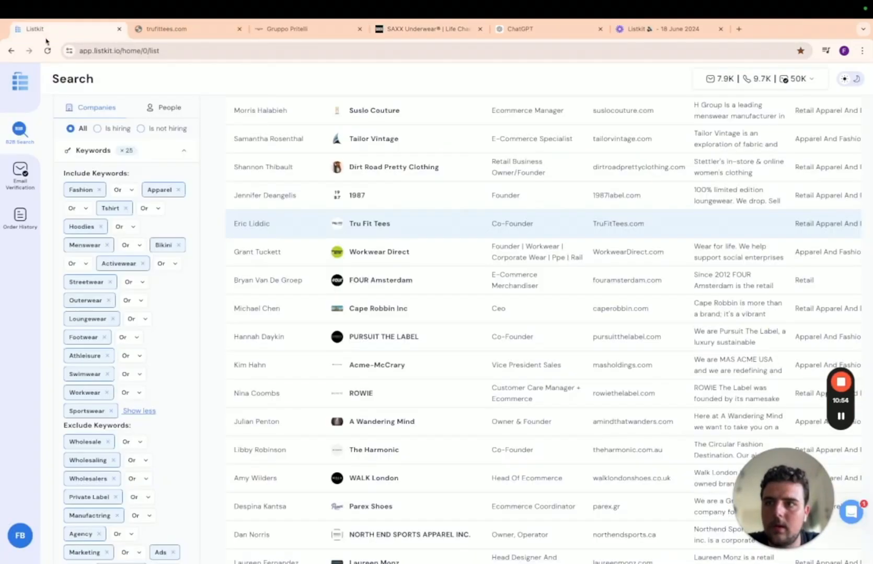
# Step: Review the SAXX Underwear homepage to judge whether it is a fashion ecommerce brand, and close the site
pyautogui.scroll(3, 128, 132)
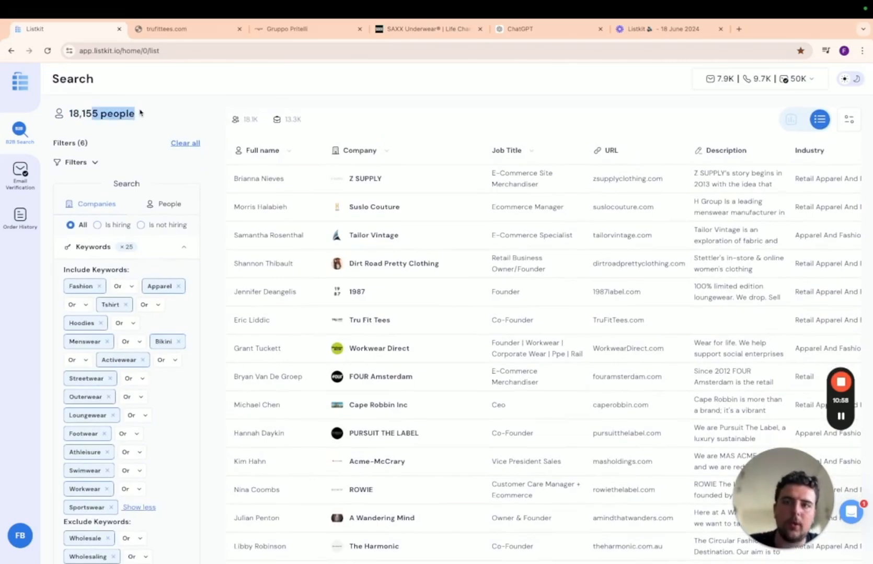
pyautogui.click(392, 30)
pyautogui.scroll(-6, 366, 335)
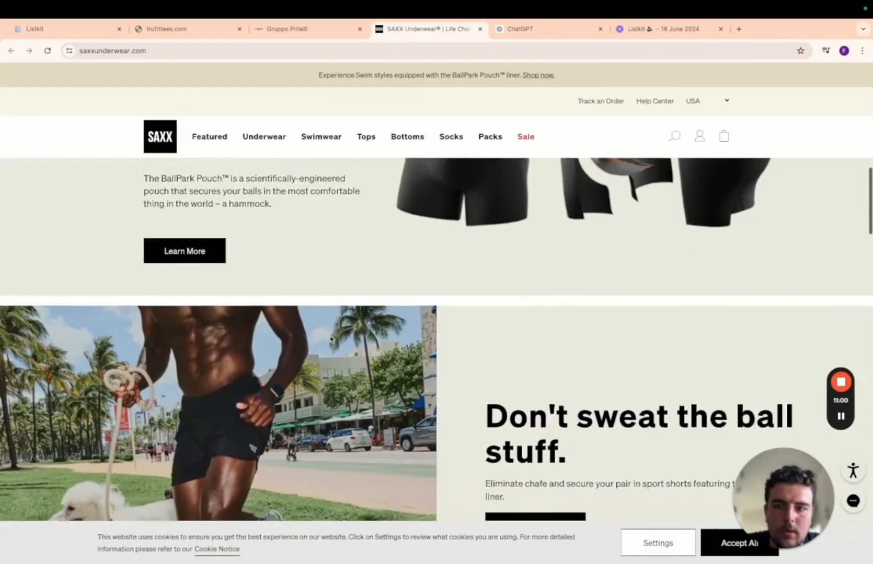
pyautogui.scroll(6, 330, 338)
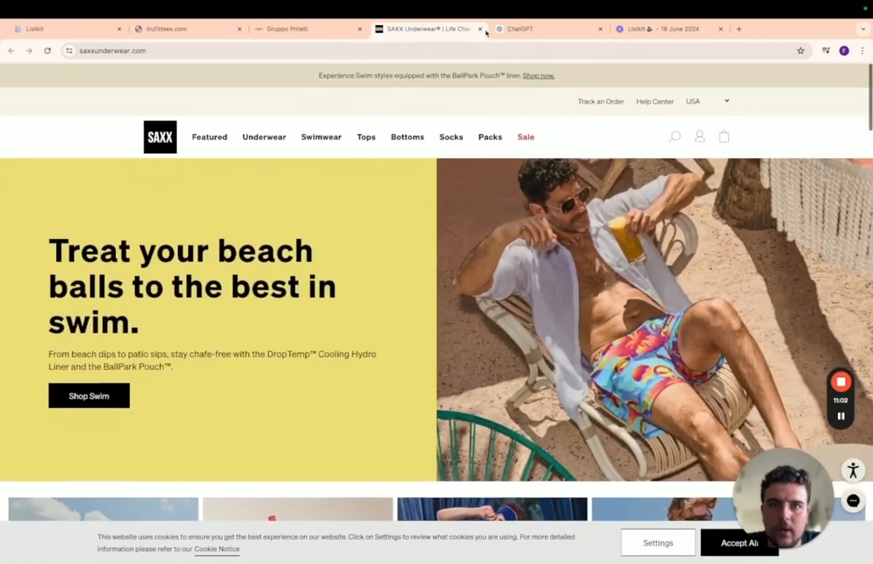
pyautogui.press('super+w')
# Step: Review the English Gruppo Pritelli homepage to see what the company does, and copy the site's web address
pyautogui.click(323, 32)
pyautogui.scroll(-2, 372, 346)
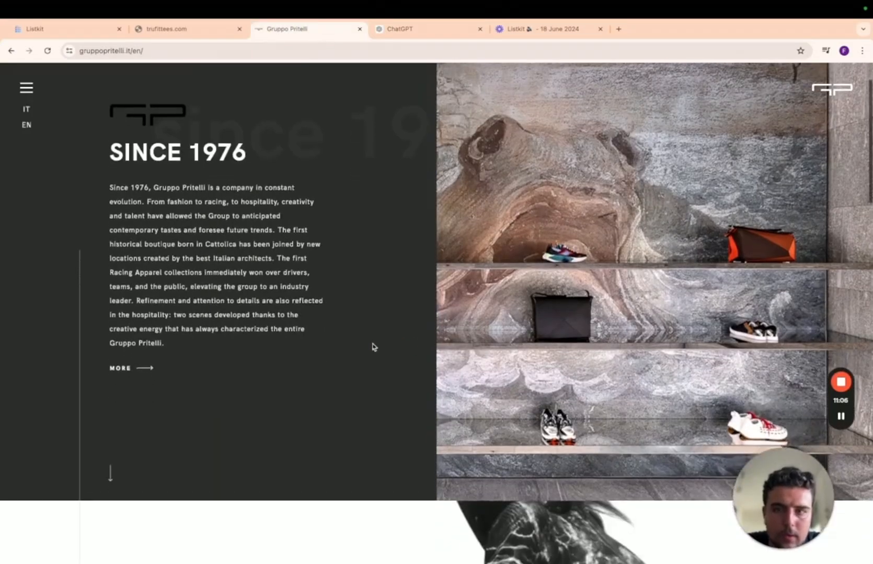
pyautogui.scroll(-4, 477, 366)
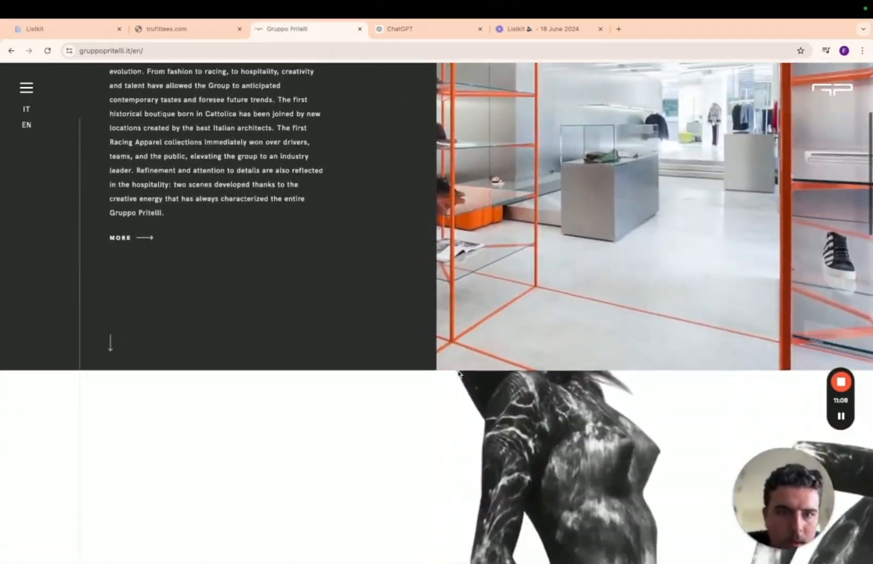
pyautogui.scroll(3, 664, 222)
pyautogui.scroll(-15, 639, 250)
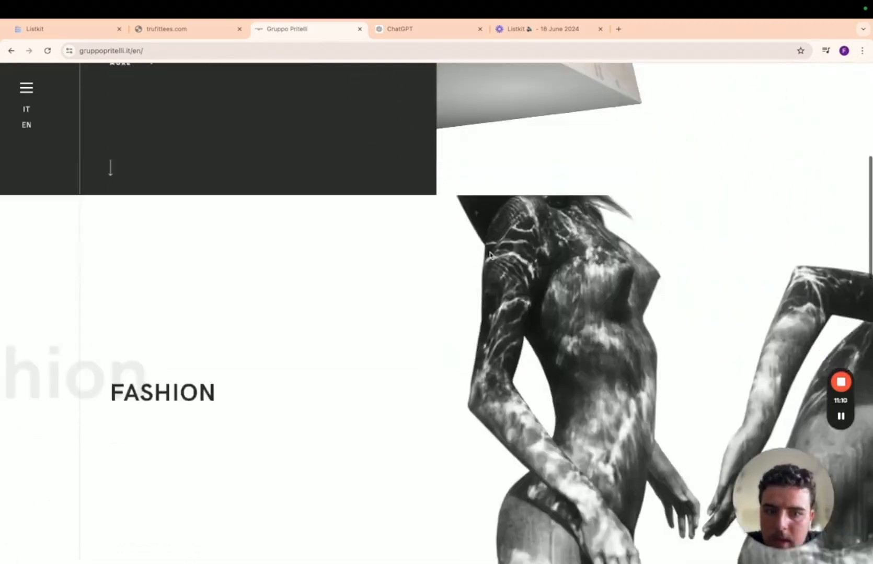
pyautogui.click(146, 51)
pyautogui.hotkey('ctrl', 'c')
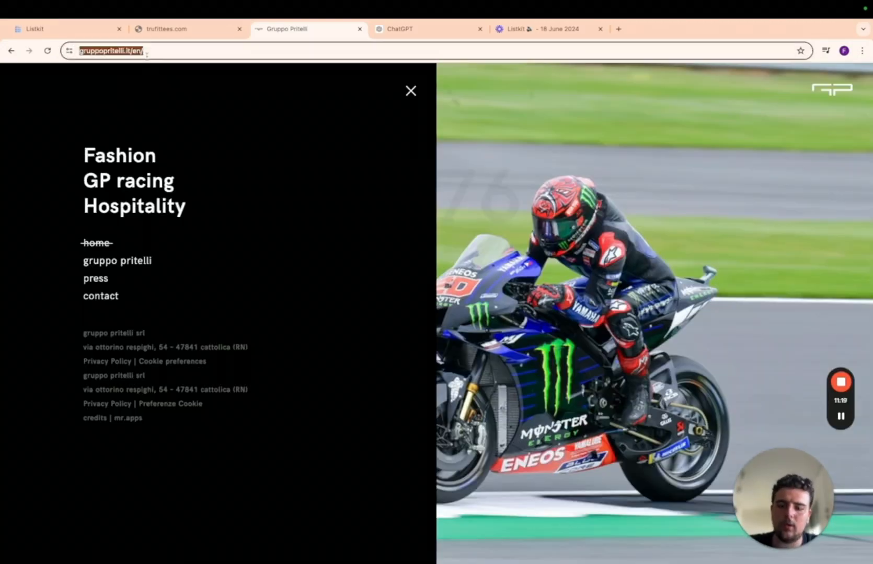
# Step: Return to Listkit and add an Exclude Companies condition to the company filters
pyautogui.click(58, 29)
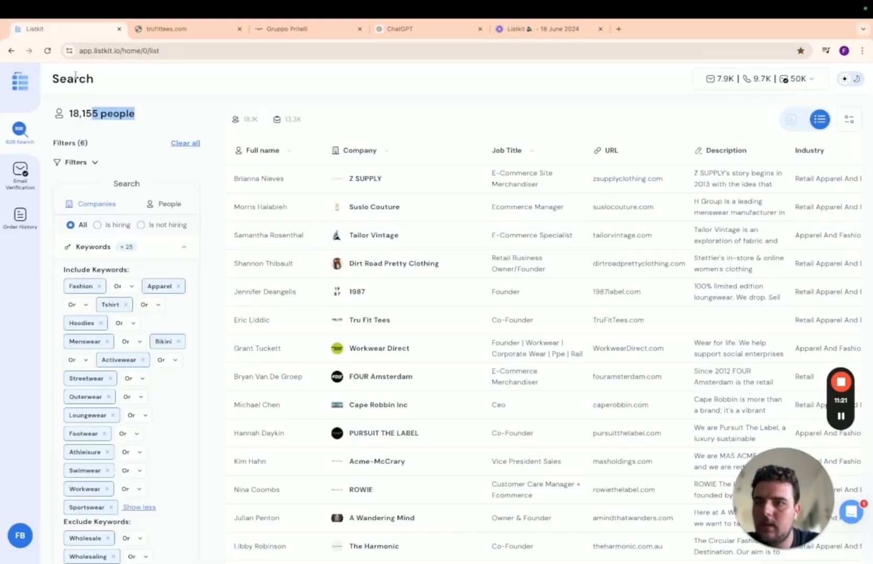
pyautogui.scroll(-7, 159, 314)
pyautogui.scroll(-5, 159, 314)
pyautogui.click(113, 412)
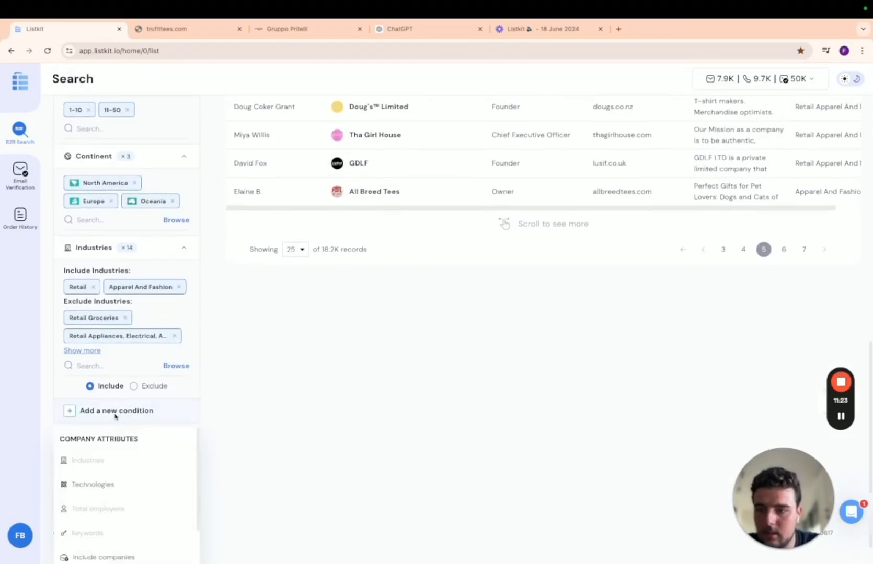
pyautogui.scroll(-1, 119, 474)
pyautogui.click(117, 463)
pyautogui.click(98, 458)
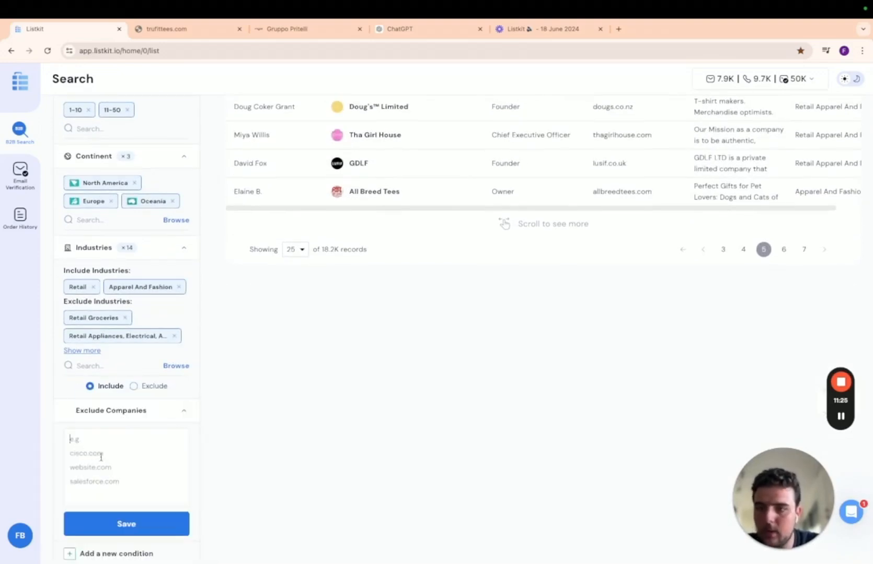
# Step: Enter gruppopritelli.it as an excluded company and save the condition
pyautogui.hotkey('ctrl', 'v')
pyautogui.click(126, 524)
pyautogui.scroll(10, 359, 220)
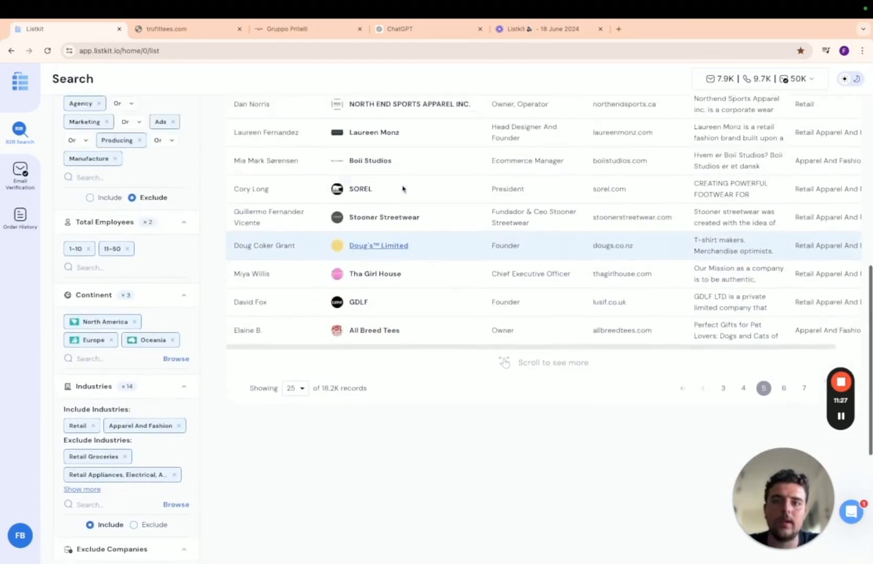
pyautogui.scroll(-12, 129, 381)
pyautogui.click(128, 380)
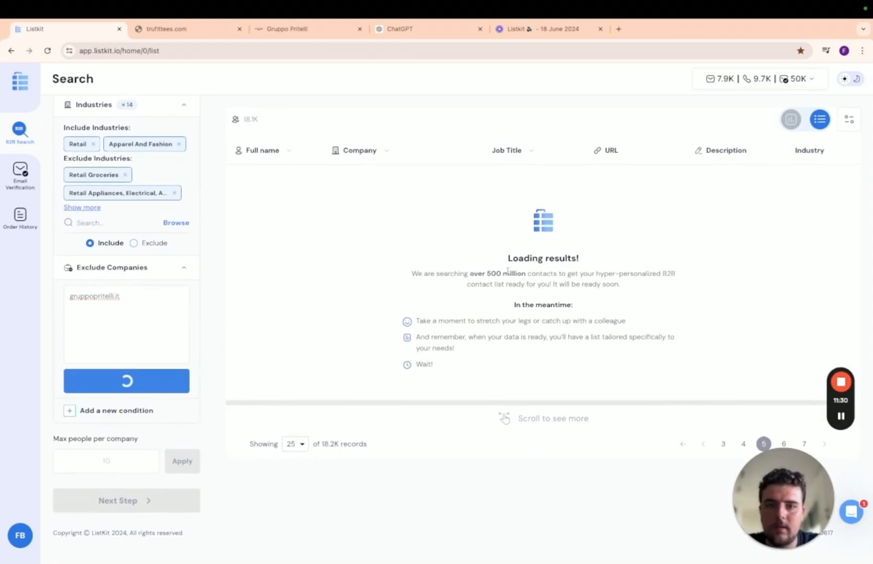
# Step: Close the Gruppo Pritelli and Tru Fit Tees websites and return to the Listkit search
pyautogui.click(317, 31)
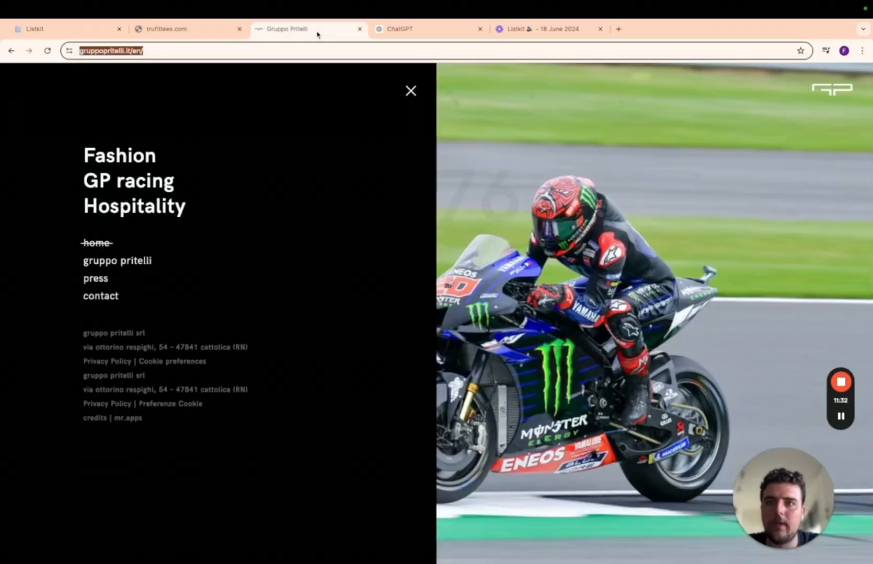
pyautogui.click(359, 30)
pyautogui.click(235, 29)
pyautogui.click(239, 29)
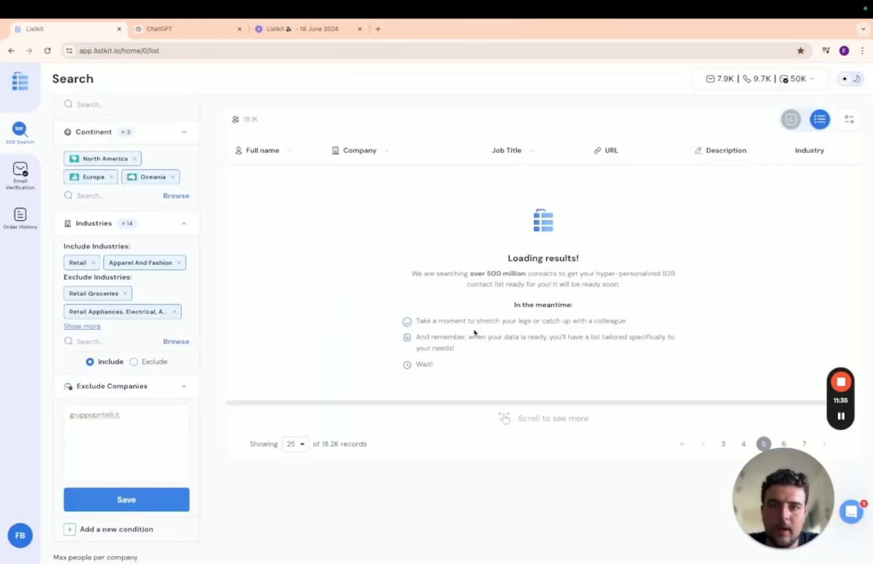
# Step: Check the filters and review the first page of refreshed results, reading company descriptions such as Bold Wears, BRUNT Workwear and Purple Brand
pyautogui.scroll(-1, 554, 228)
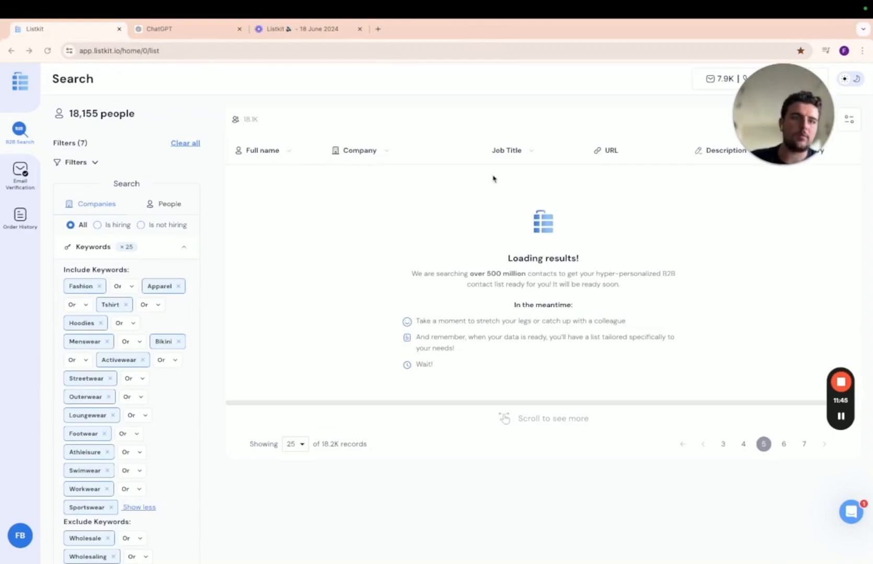
pyautogui.scroll(-10, 242, 300)
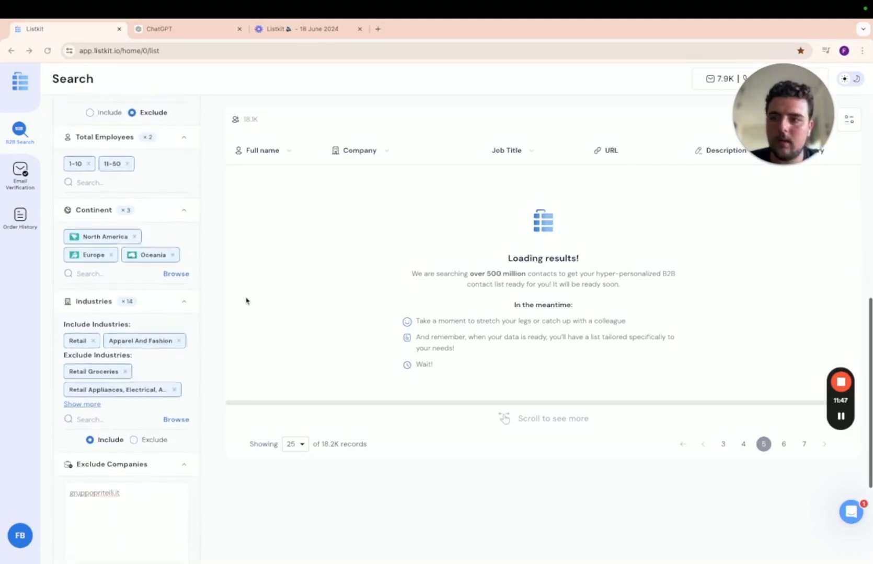
pyautogui.scroll(1, 247, 305)
pyautogui.scroll(-5, 233, 310)
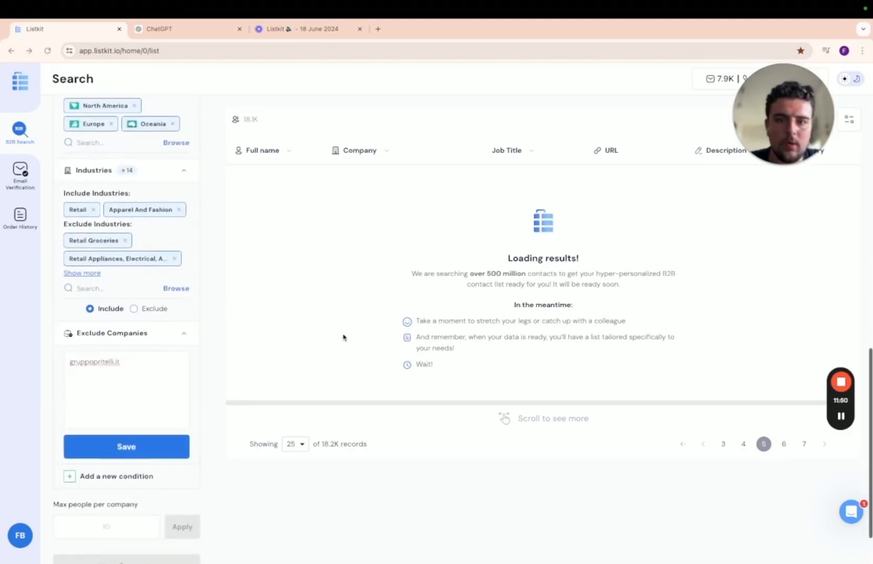
pyautogui.scroll(15, 384, 282)
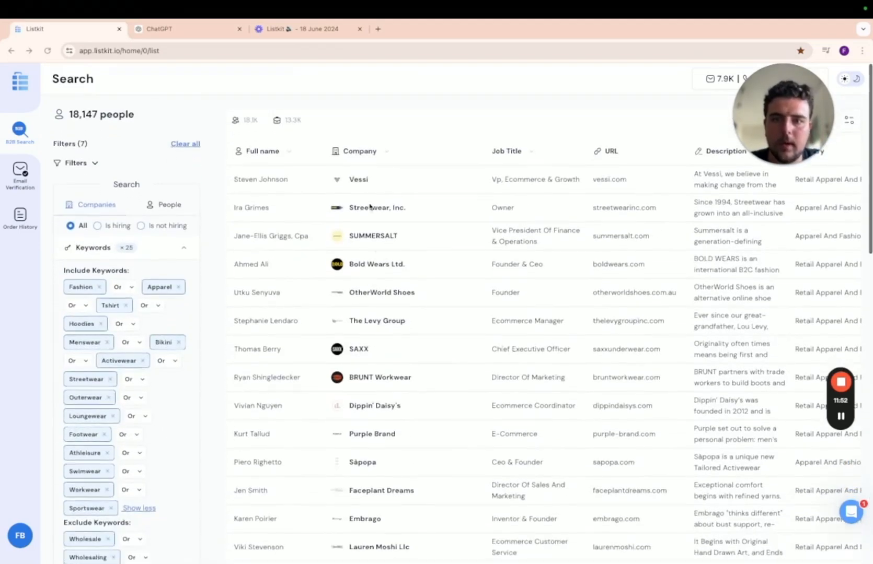
pyautogui.hscroll(1, 453, 248)
pyautogui.hscroll(1, 453, 249)
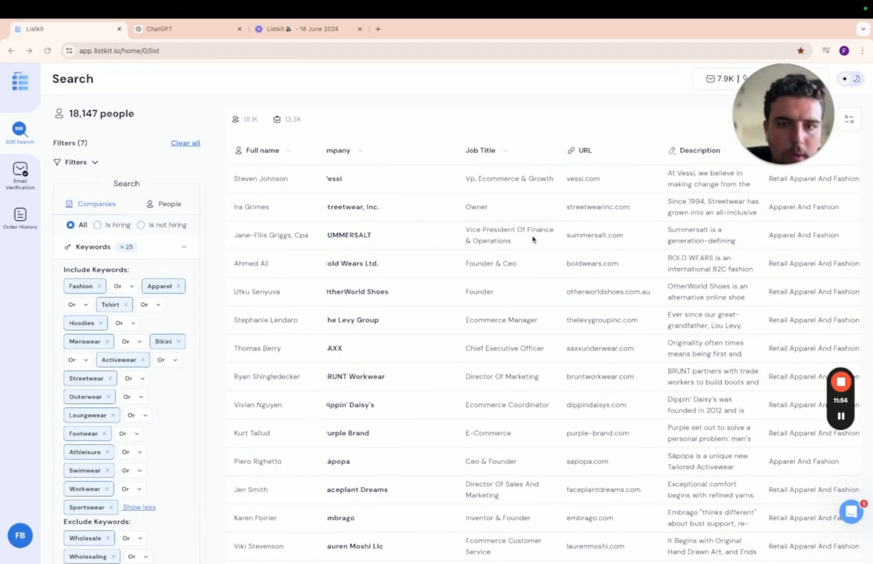
pyautogui.hscroll(-2, 533, 240)
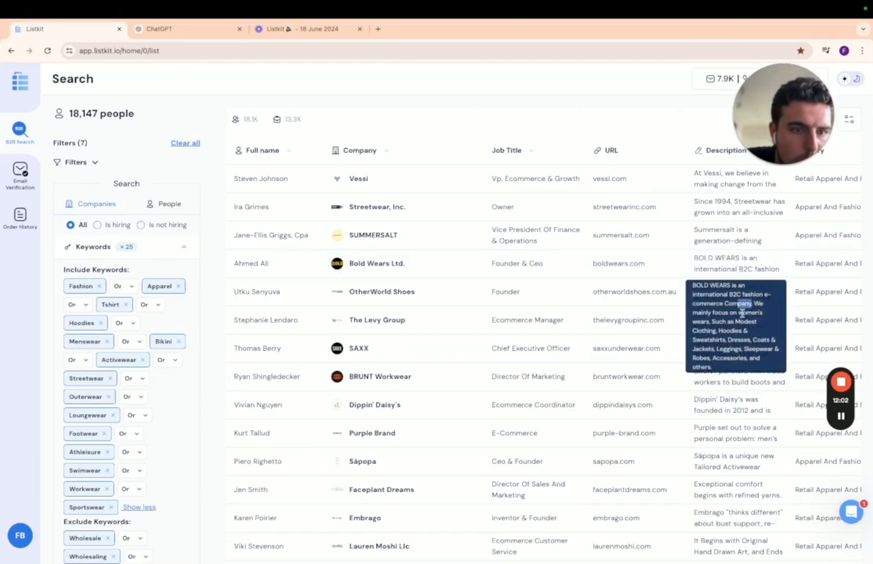
pyautogui.scroll(-3, 716, 331)
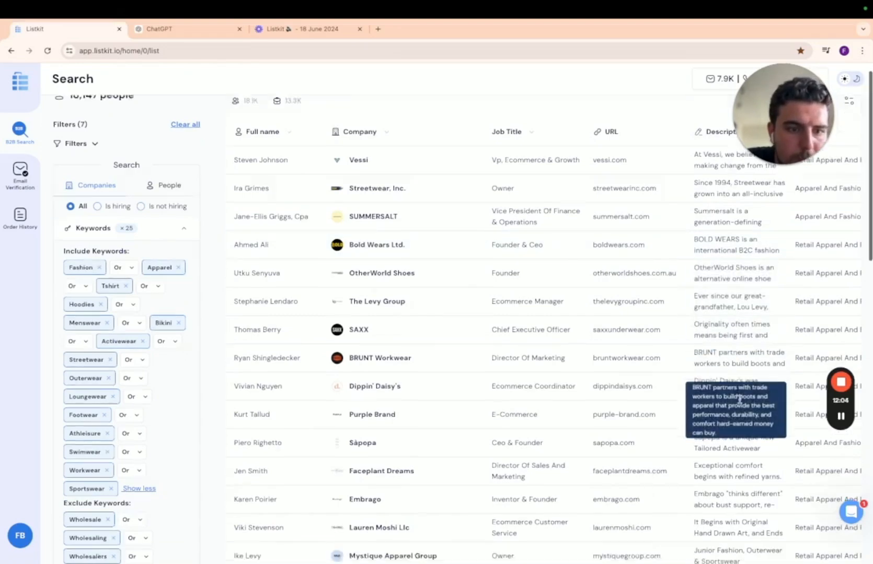
pyautogui.scroll(-4, 689, 308)
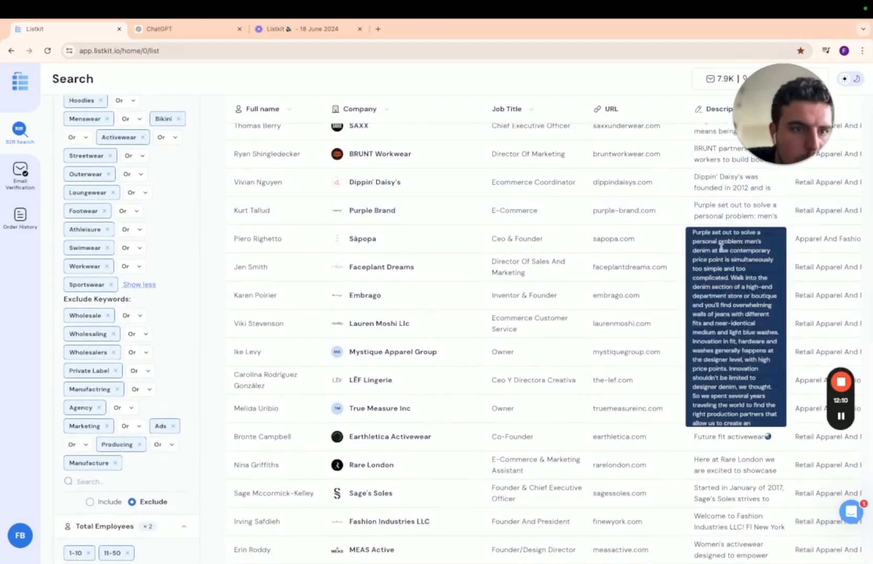
pyautogui.scroll(-5, 384, 244)
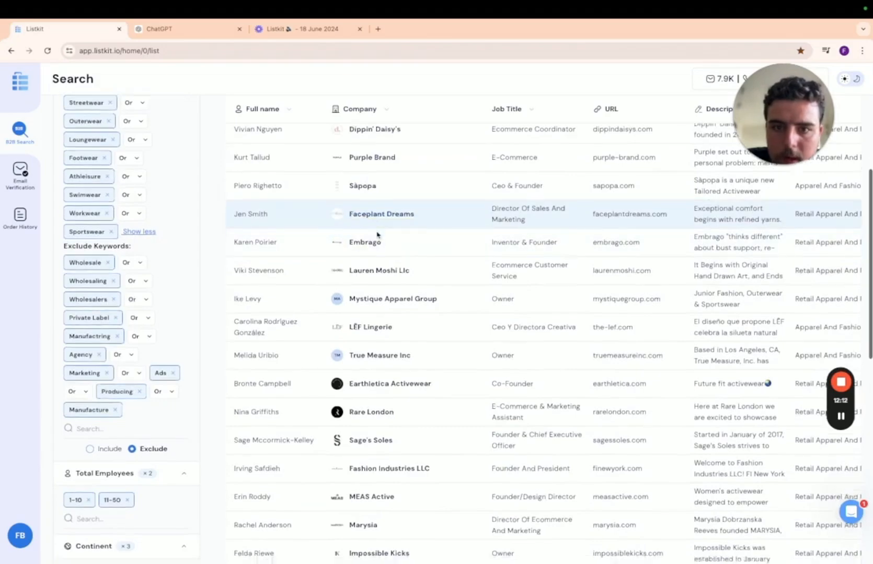
pyautogui.scroll(-5, 380, 261)
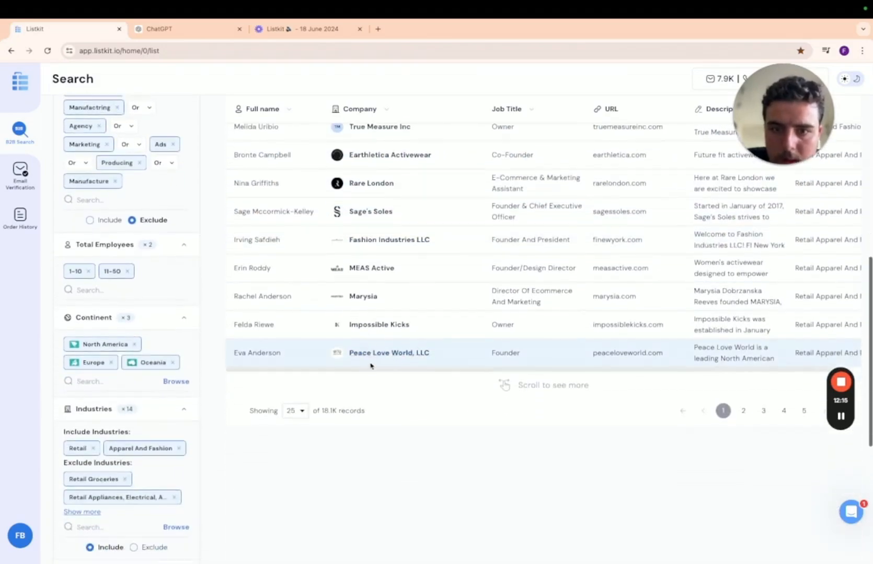
pyautogui.scroll(15, 381, 352)
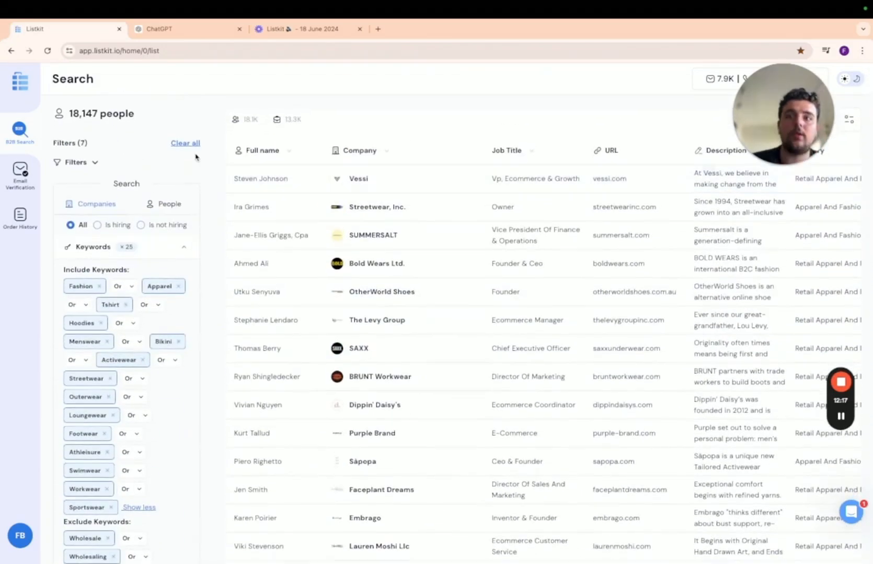
# Step: Limit the list to a maximum of 5 people per company and apply the limit
pyautogui.scroll(-4, 129, 210)
pyautogui.scroll(-15, 129, 210)
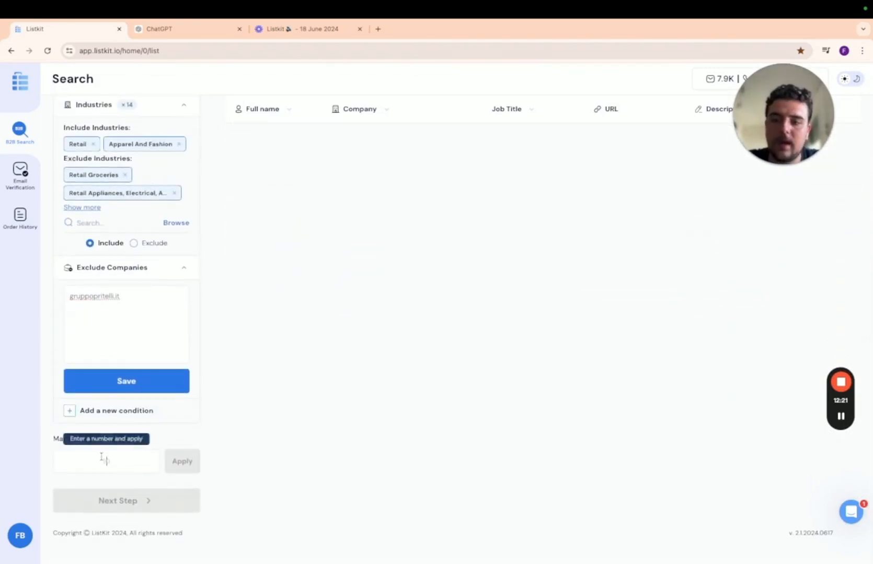
pyautogui.click(106, 461)
pyautogui.write('5')
pyautogui.click(177, 472)
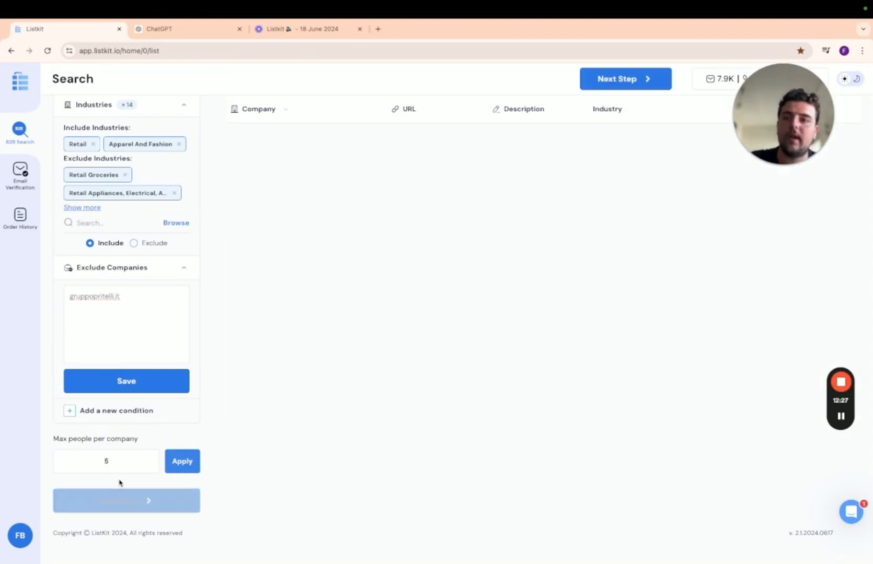
# Step: Proceed to the list generation stage and save the filters under the name "Fashion & Apparel"
pyautogui.click(128, 508)
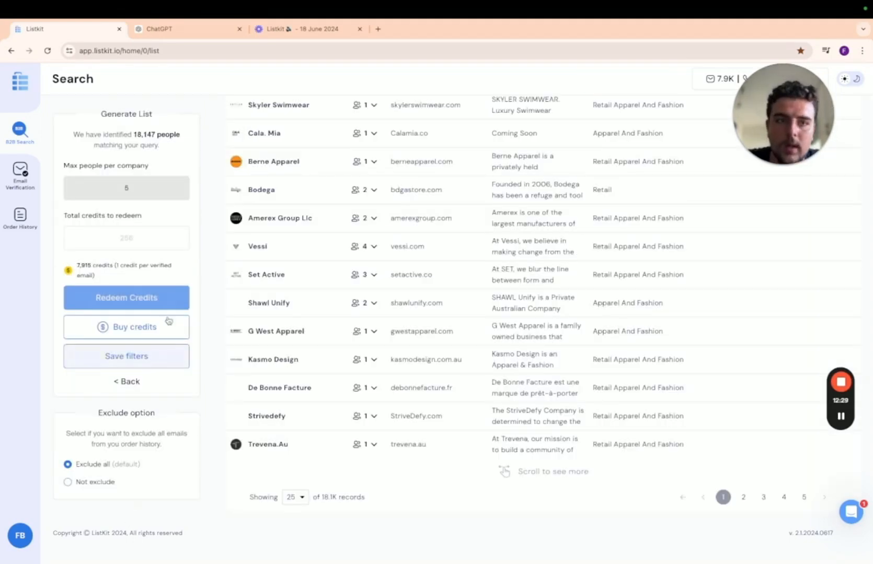
pyautogui.click(145, 361)
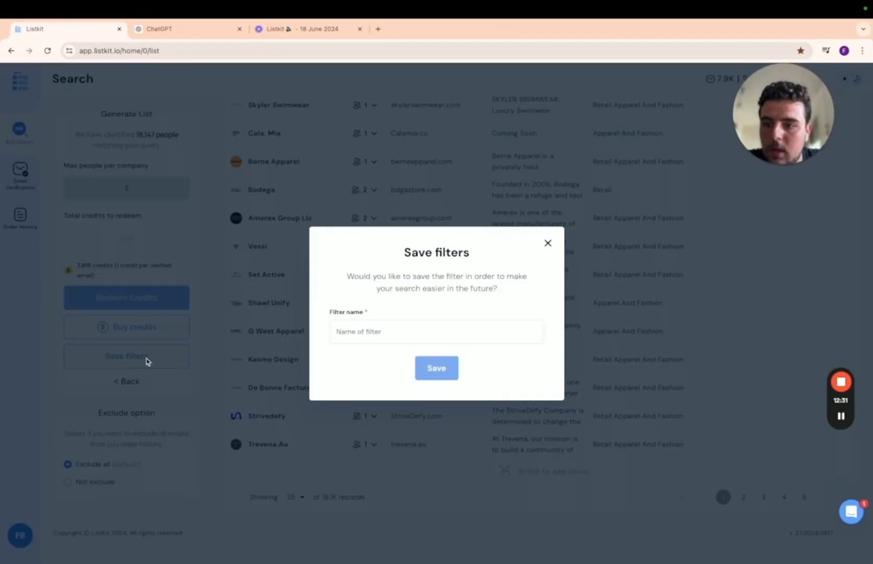
pyautogui.click(375, 333)
pyautogui.write('Fashion & Apparel')
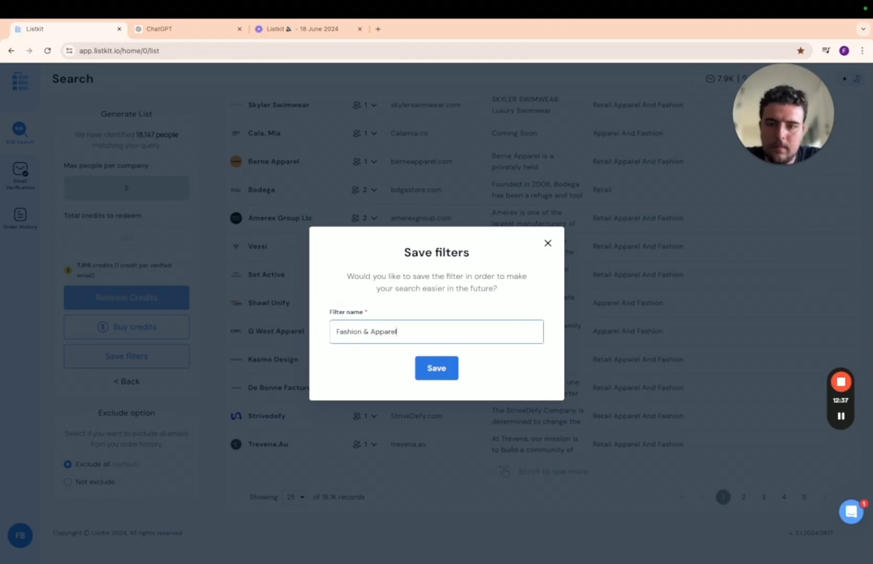
pyautogui.click(442, 372)
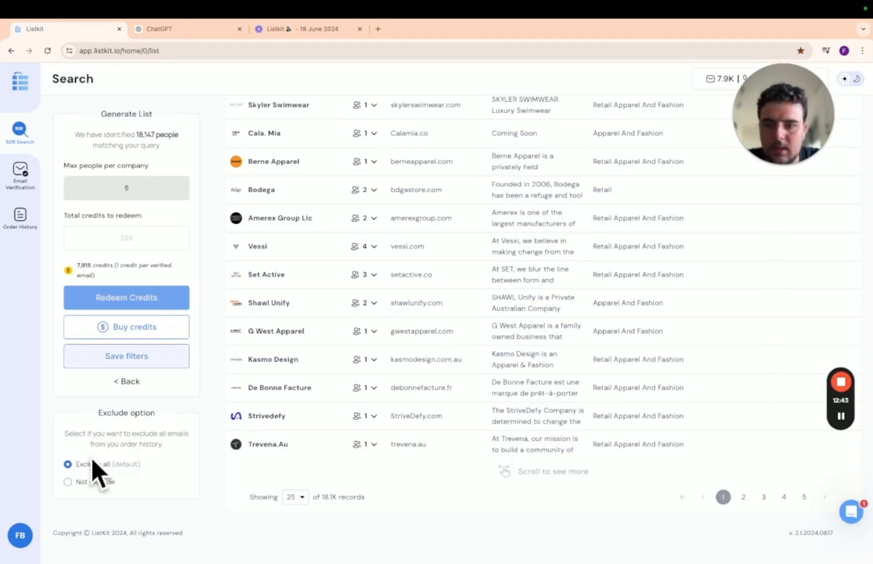
# Step: Browse the companies grouped in the results, including page 4, and go back to the search filters
pyautogui.scroll(7, 276, 357)
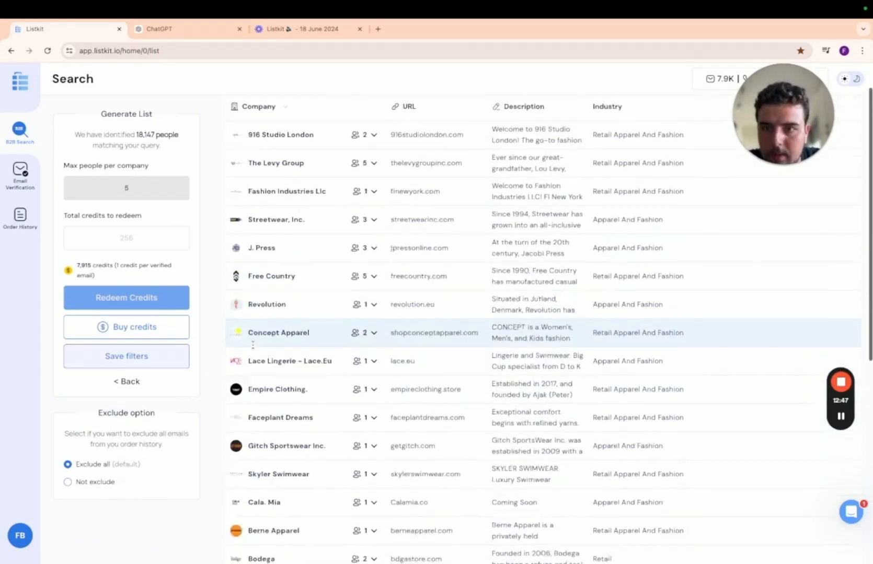
pyautogui.scroll(-8, 258, 366)
pyautogui.click(784, 496)
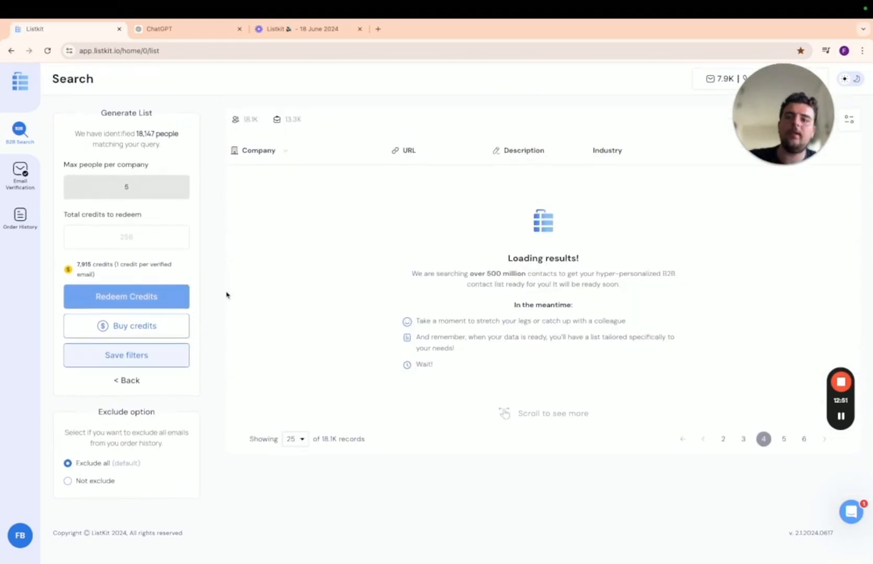
pyautogui.scroll(-6, 347, 385)
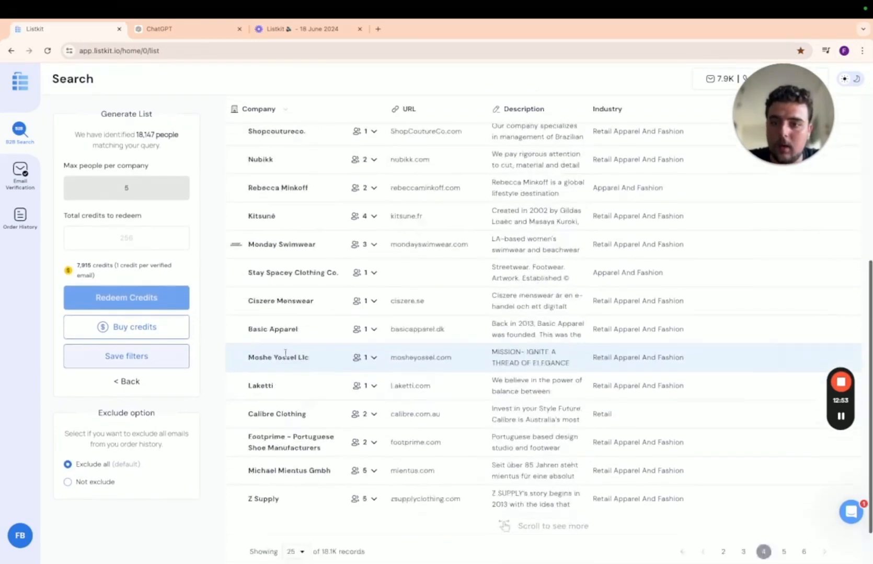
pyautogui.click(128, 381)
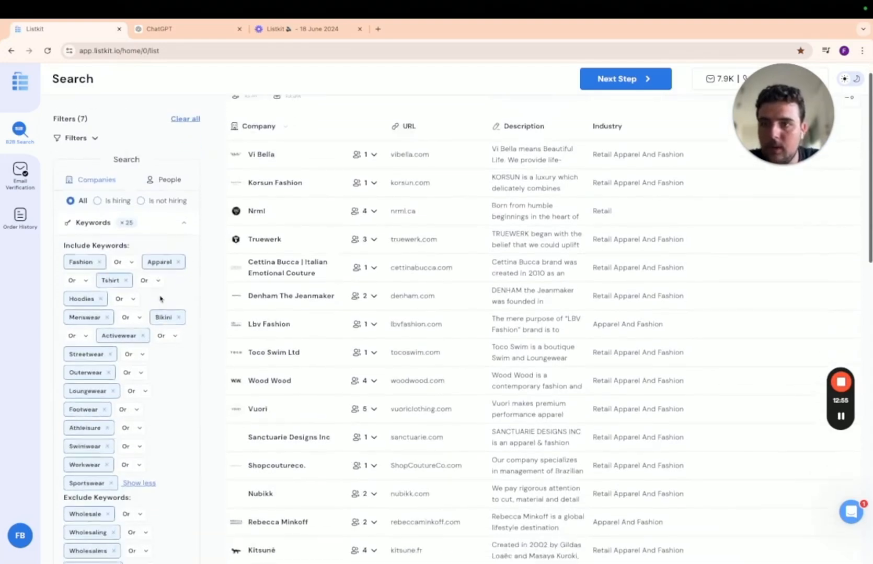
# Step: Review the total people count and the company filters, covering included and excluded keywords, employee sizes, continents, industries and excluded companies
pyautogui.scroll(1, 160, 299)
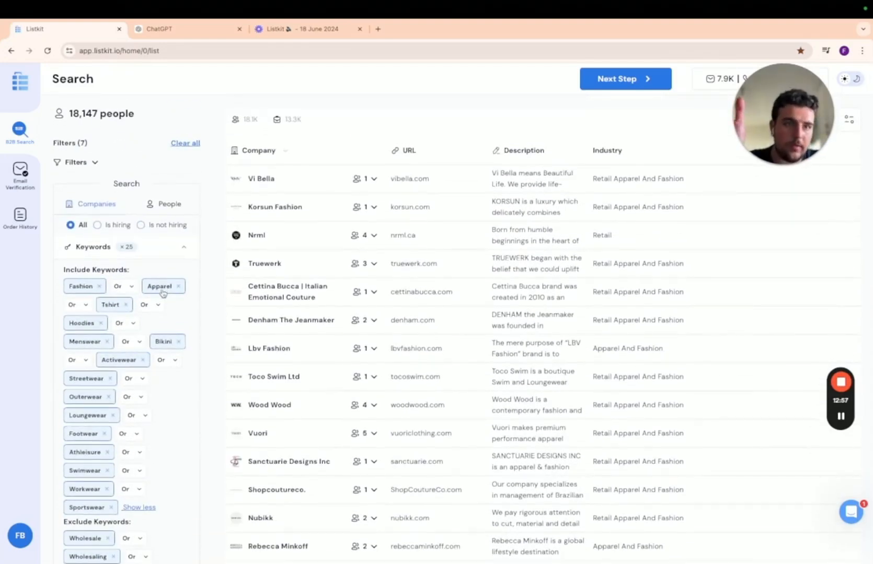
pyautogui.moveTo(67, 115); pyautogui.dragTo(135, 118)
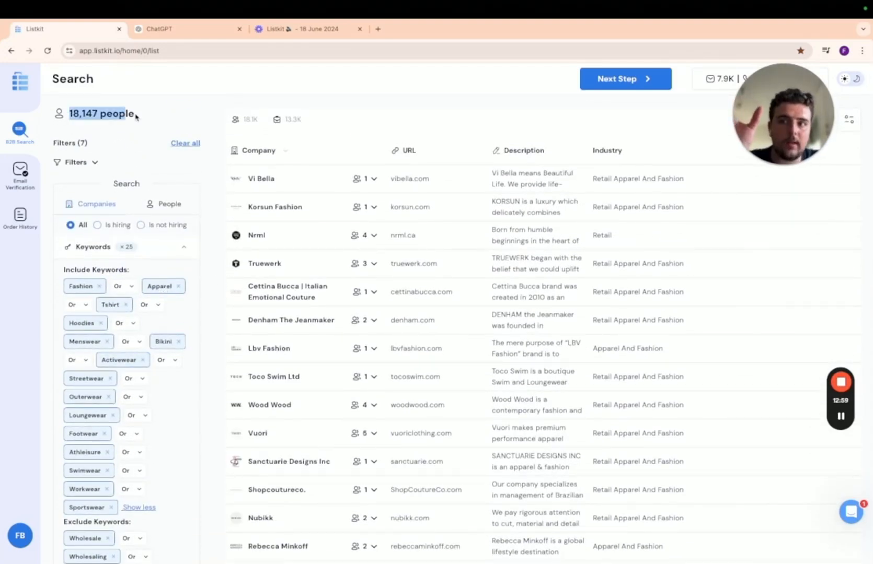
pyautogui.click(111, 128)
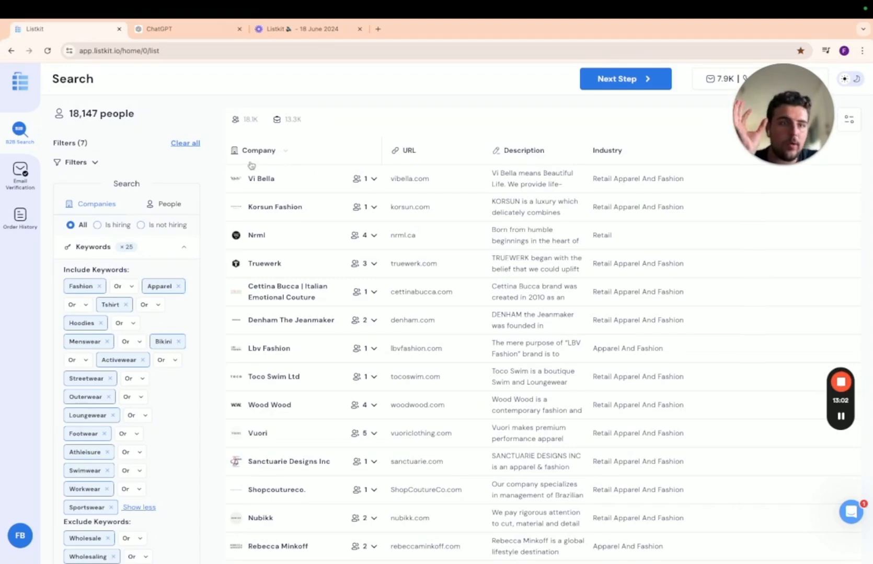
pyautogui.scroll(-3, 157, 172)
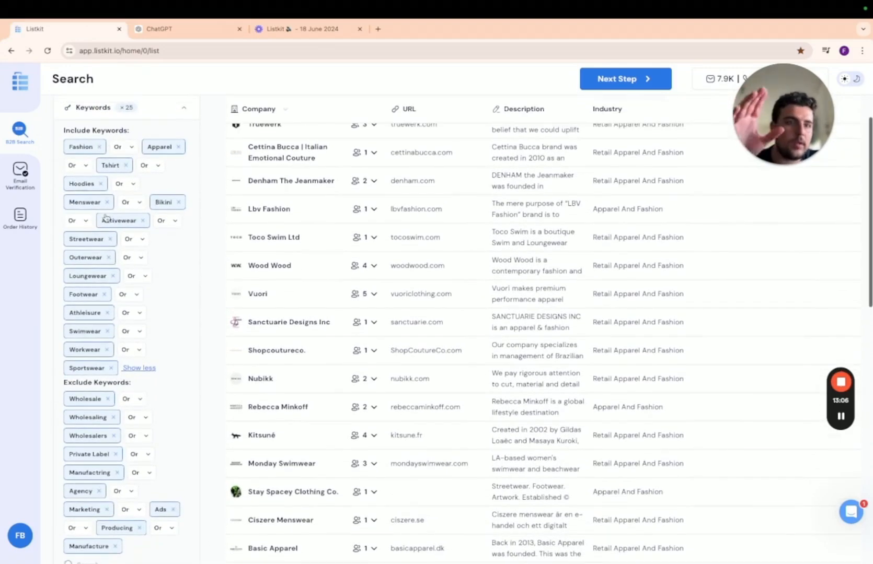
pyautogui.scroll(1, 106, 217)
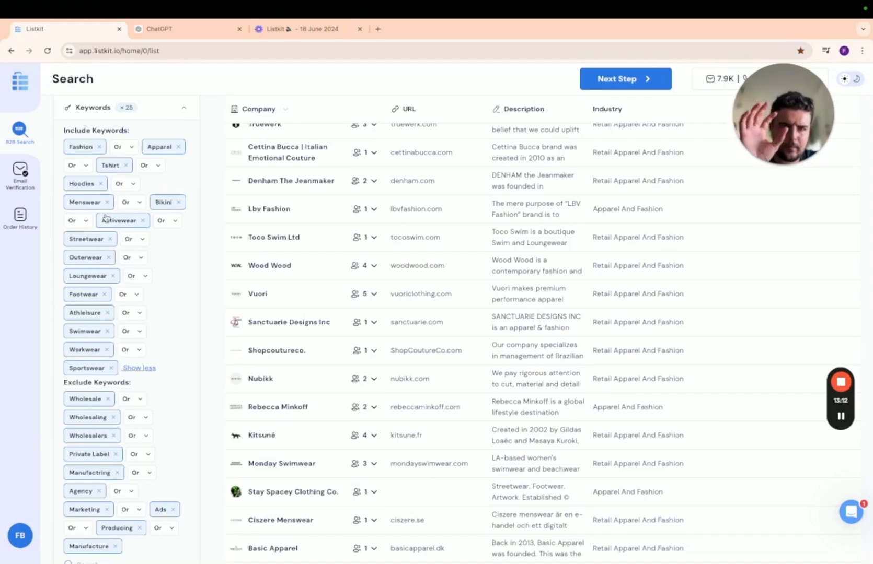
pyautogui.scroll(-15, 105, 217)
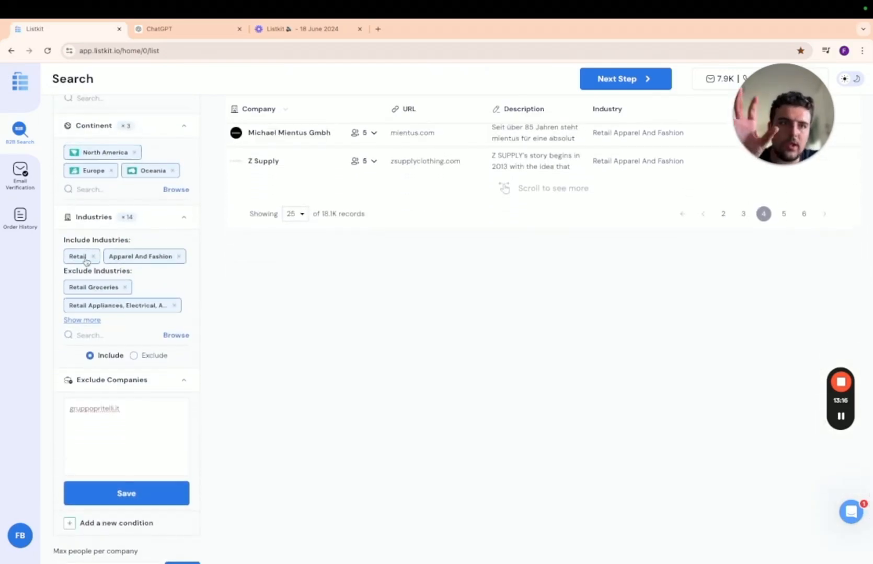
pyautogui.scroll(1, 139, 261)
pyautogui.scroll(12, 94, 269)
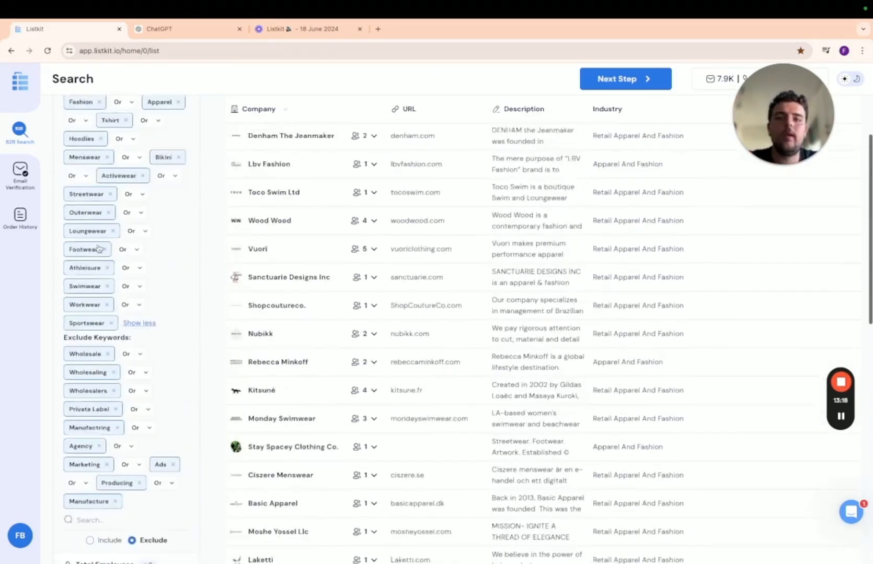
pyautogui.scroll(-15, 126, 291)
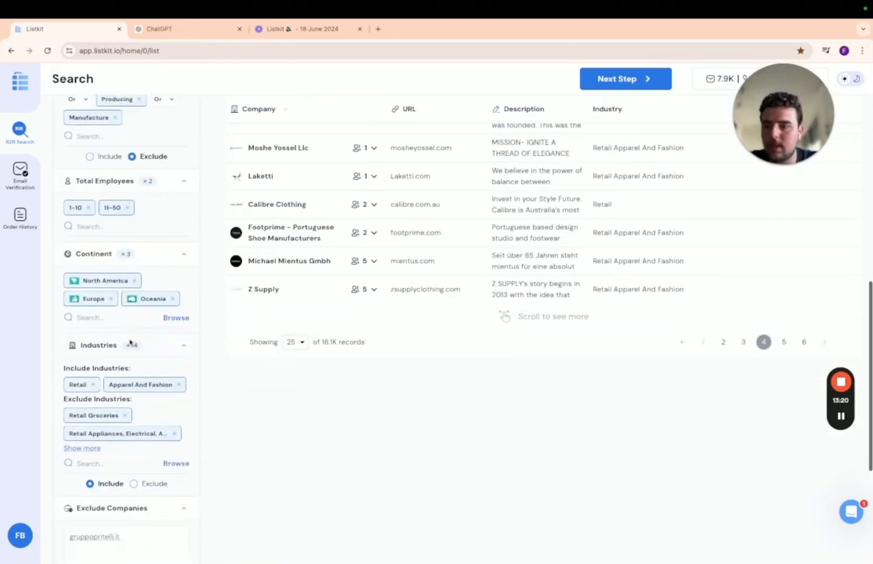
pyautogui.scroll(1, 136, 194)
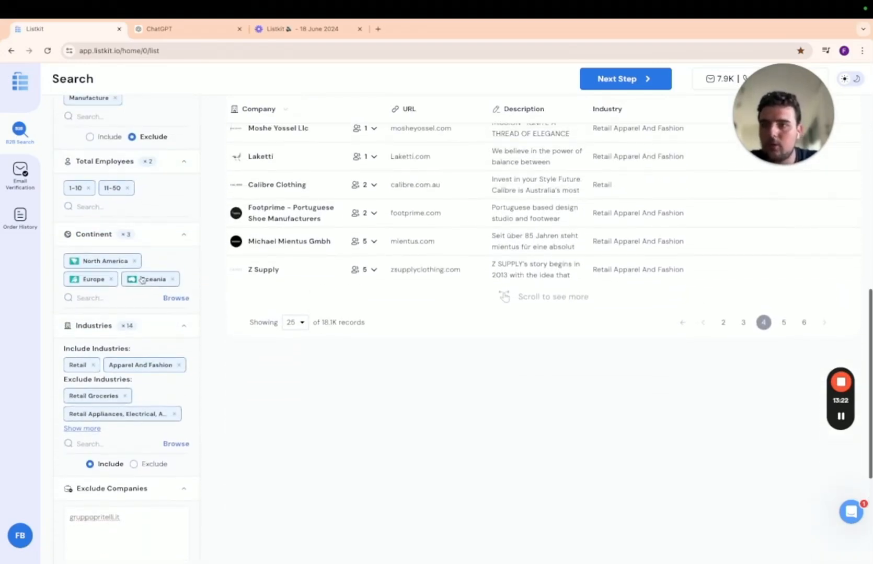
pyautogui.scroll(1, 110, 308)
pyautogui.scroll(15, 110, 308)
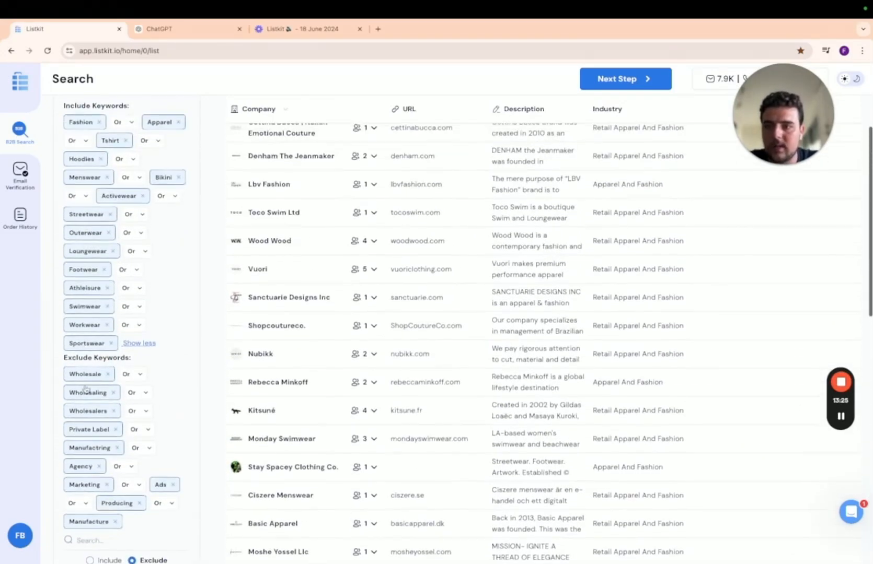
# Step: Examine the included job titles in the people filters, then return to the company filters and recheck the keyword lists
pyautogui.click(162, 204)
pyautogui.scroll(-3, 105, 293)
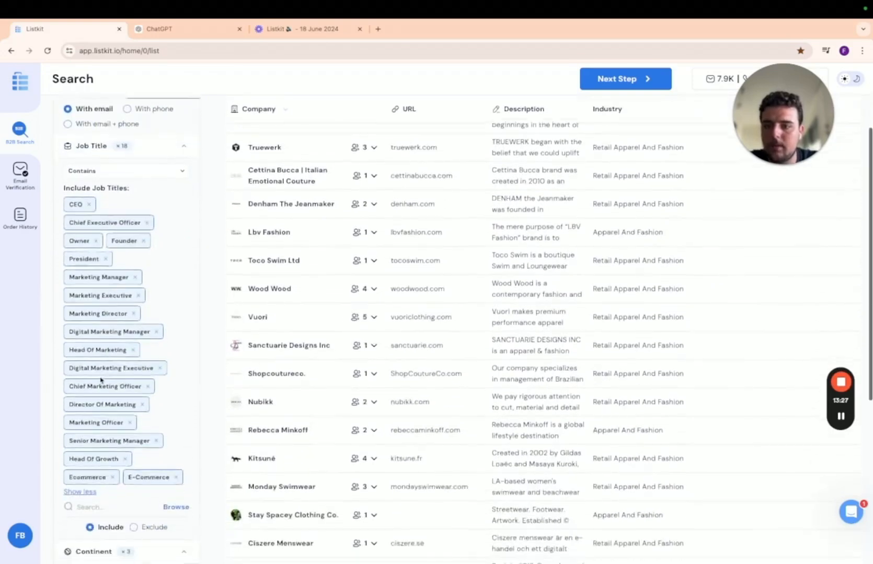
pyautogui.scroll(4, 104, 321)
pyautogui.click(87, 207)
pyautogui.scroll(-4, 121, 335)
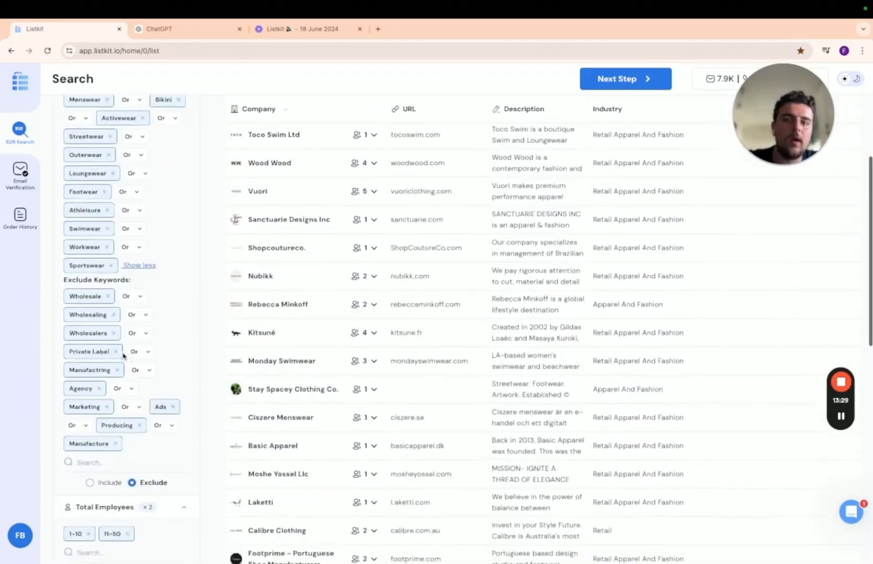
pyautogui.scroll(4, 118, 314)
pyautogui.scroll(-3, 120, 319)
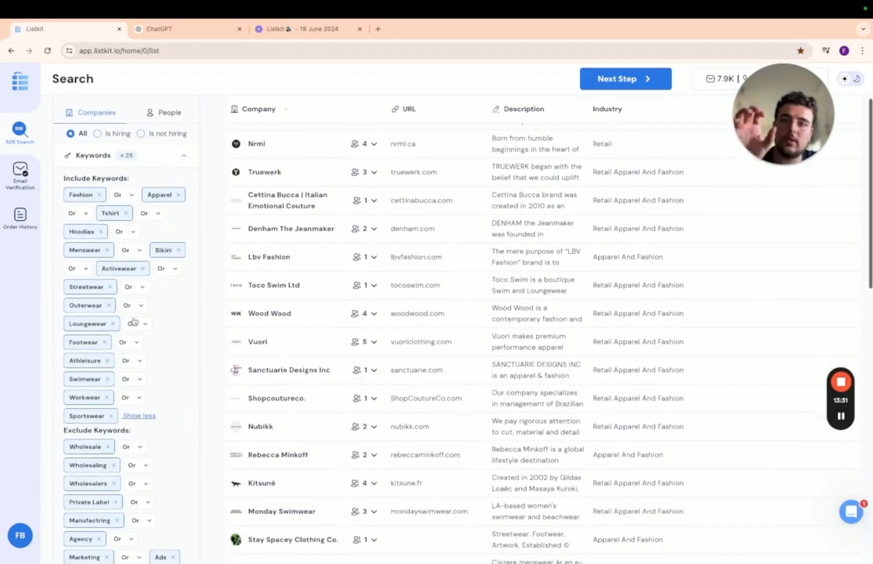
pyautogui.scroll(3, 140, 290)
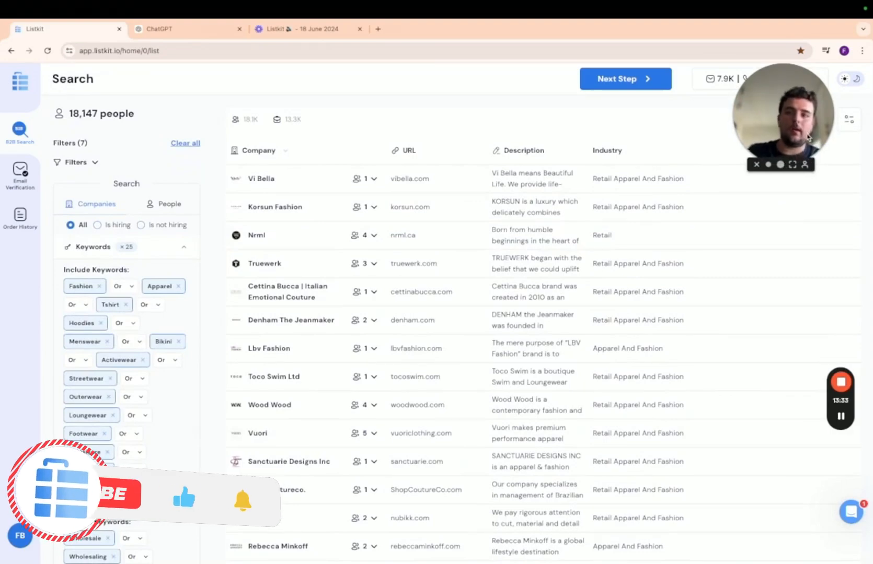